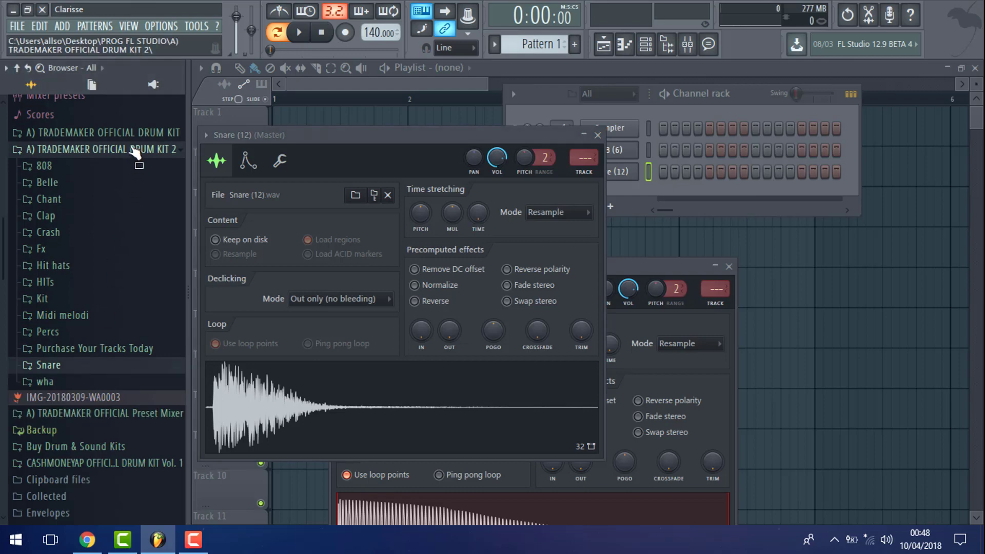
Add the Trad_Snare _41 sample from the A) TRADEMAKER OFFICIAL DRUM KIT Snare folder as a new channel
click(131, 133)
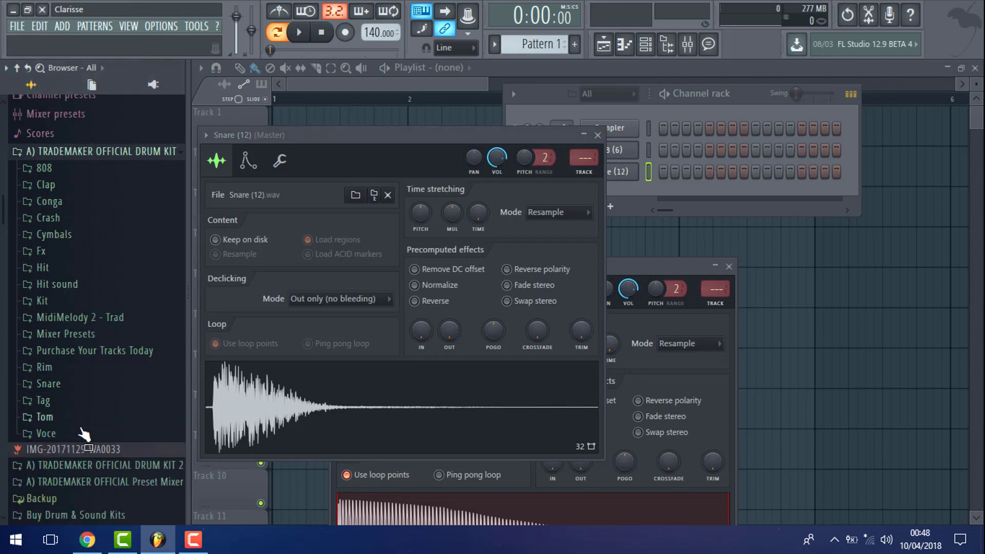
click(48, 383)
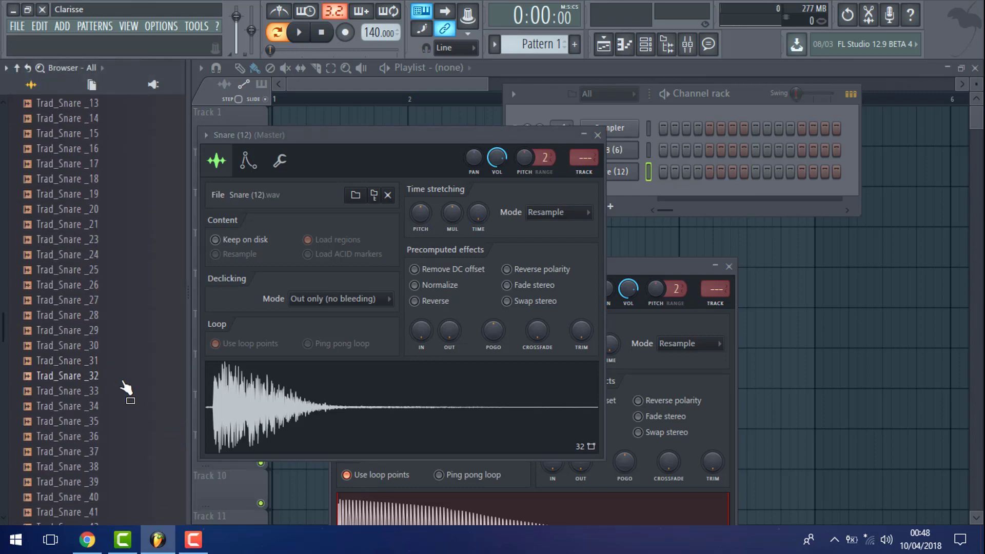
scroll(125, 390, down, 3)
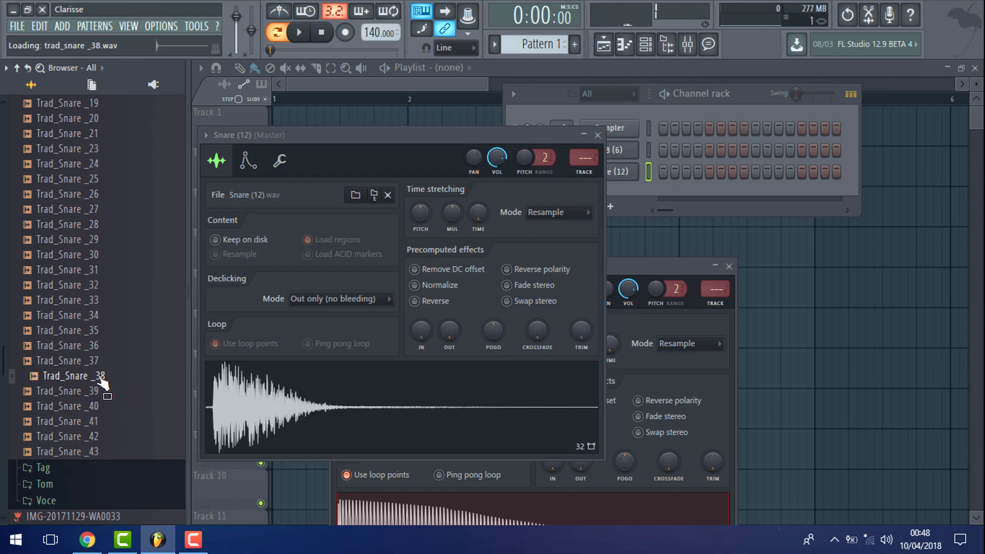
right_click(100, 378)
click(112, 364)
right_click(100, 424)
click(149, 373)
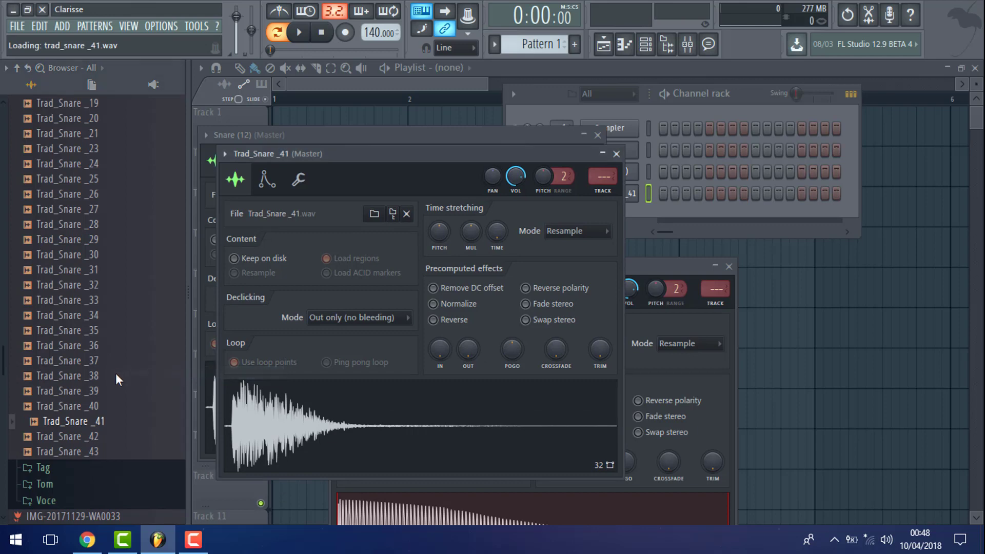
Preview the Trad_Snare _38 sample and add it to the Channel rack as another new channel
click(116, 376)
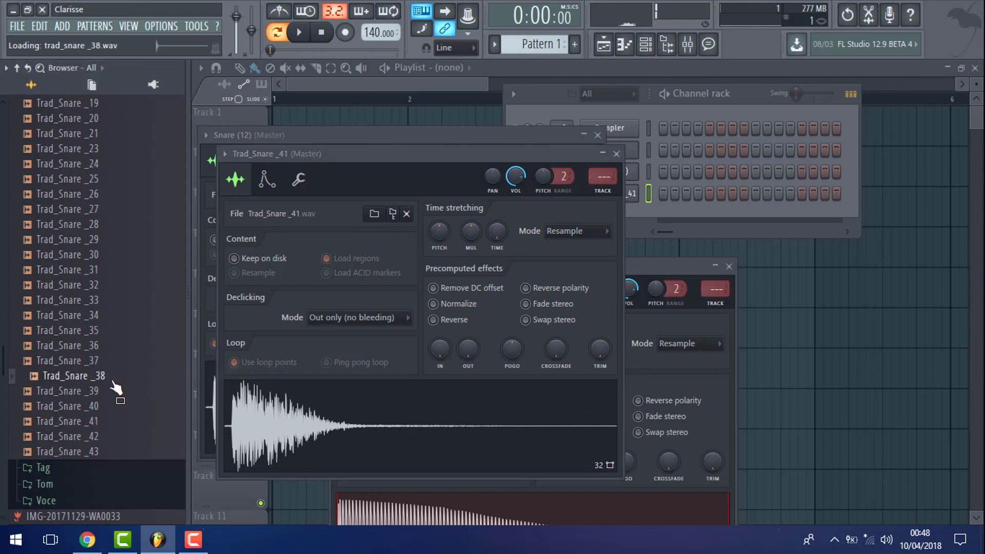
click(757, 90)
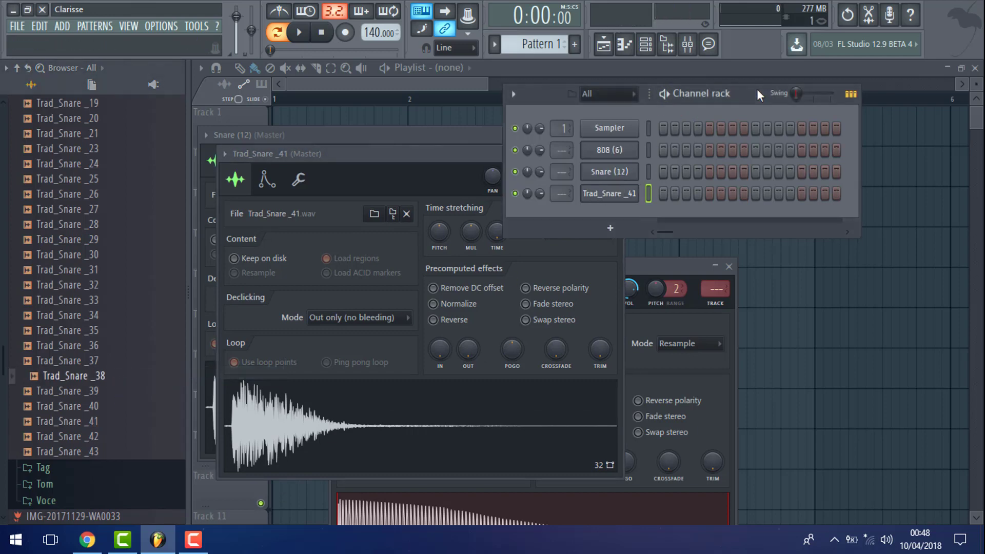
right_click(105, 382)
click(172, 376)
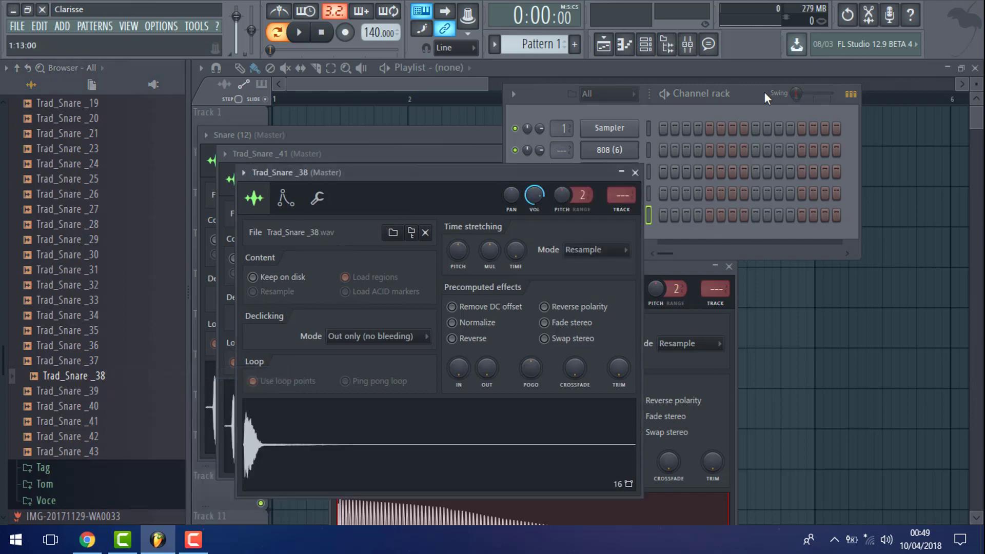
Insert a reFX Nexus instrument channel above the Sampler channel and hide its detailed settings
click(720, 94)
right_click(617, 137)
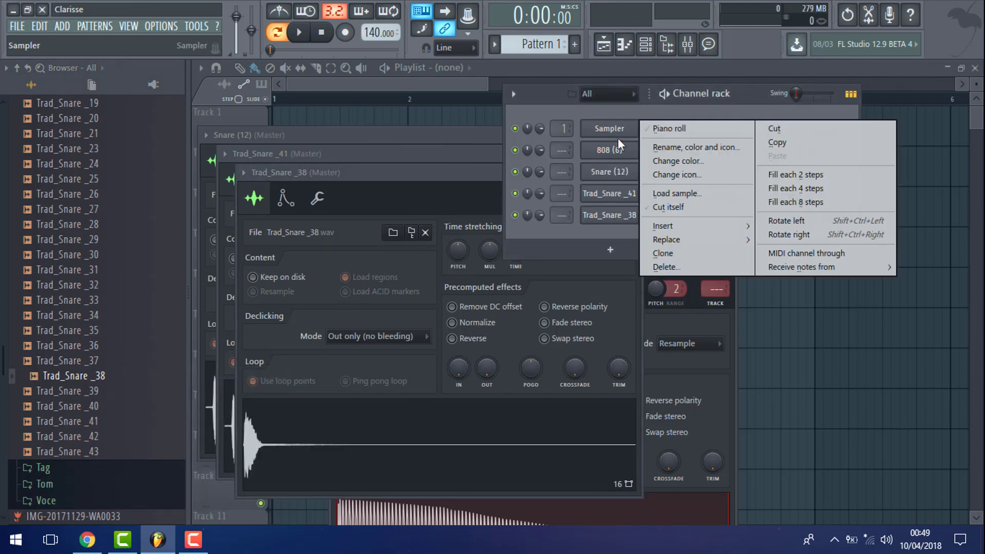
mouse_move(684, 227)
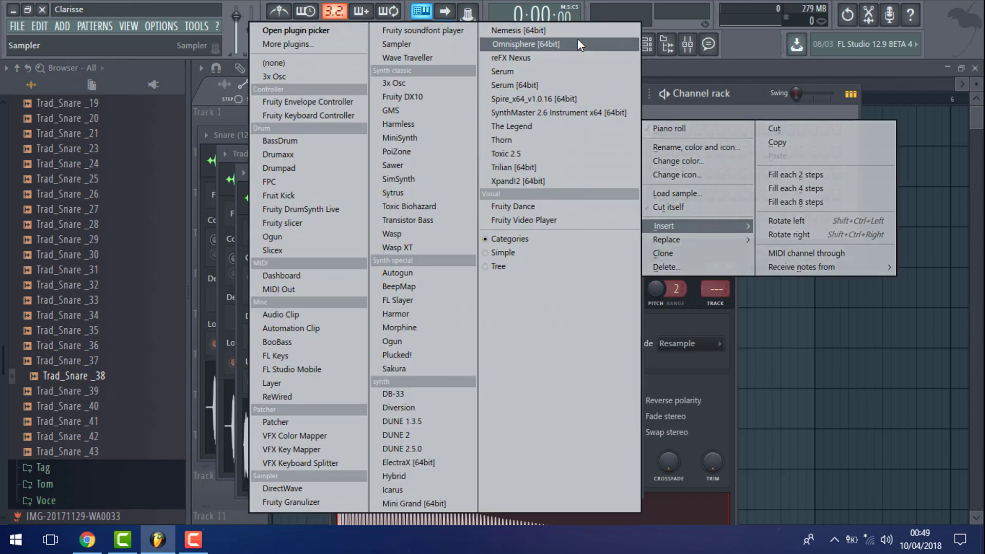
click(516, 57)
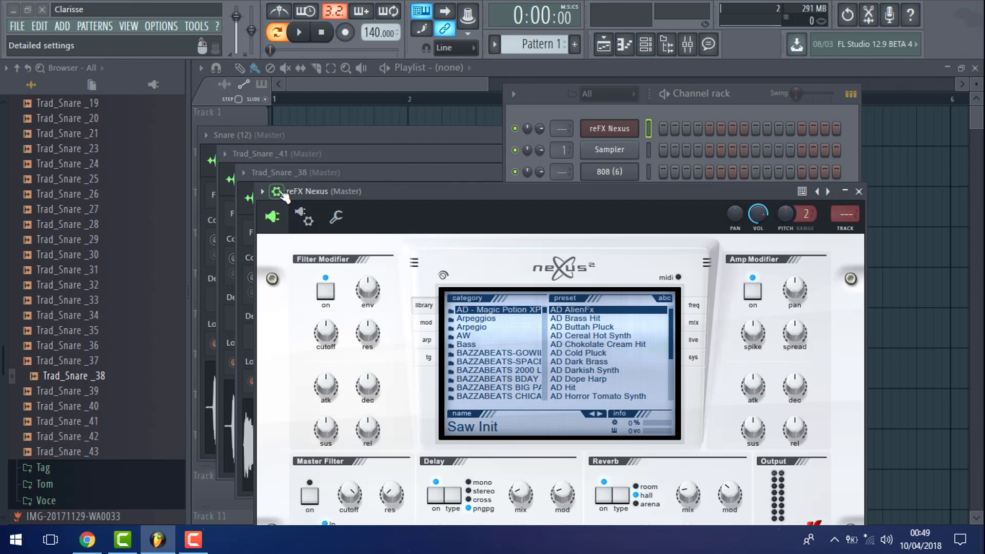
click(279, 193)
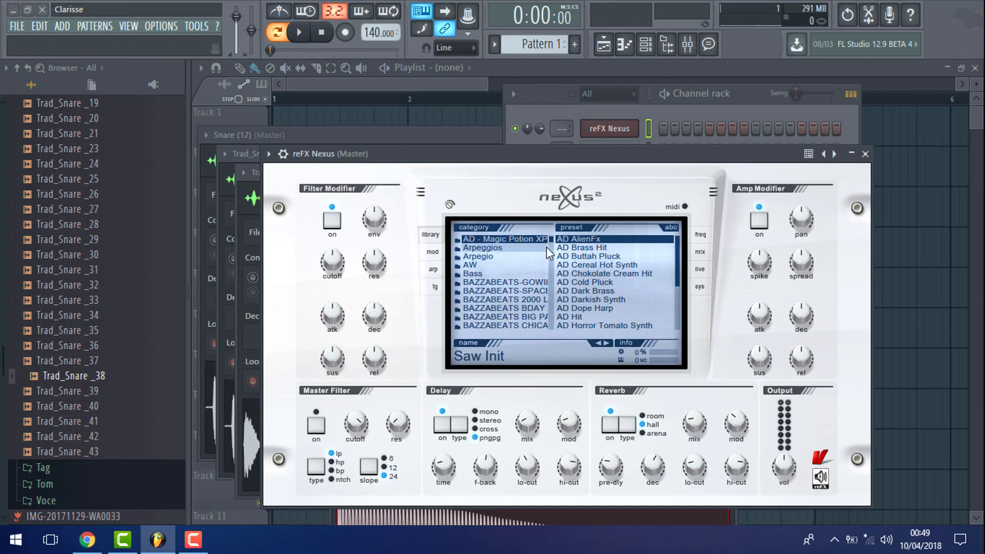
Try PN Delayed Piano from the Nexus Piano category, and load PN Distorted Piano Strings as the preset
scroll(547, 250, down, 10)
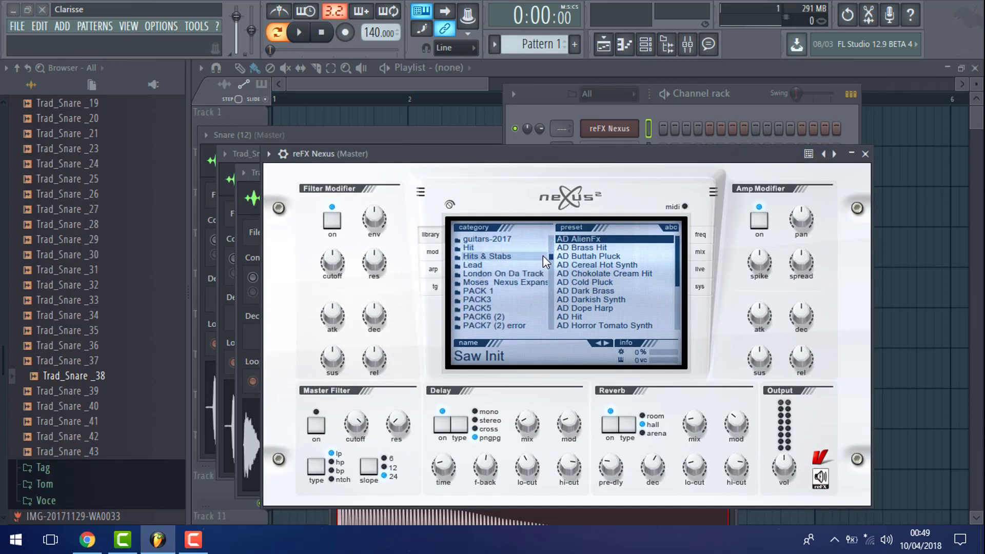
scroll(543, 255, down, 6)
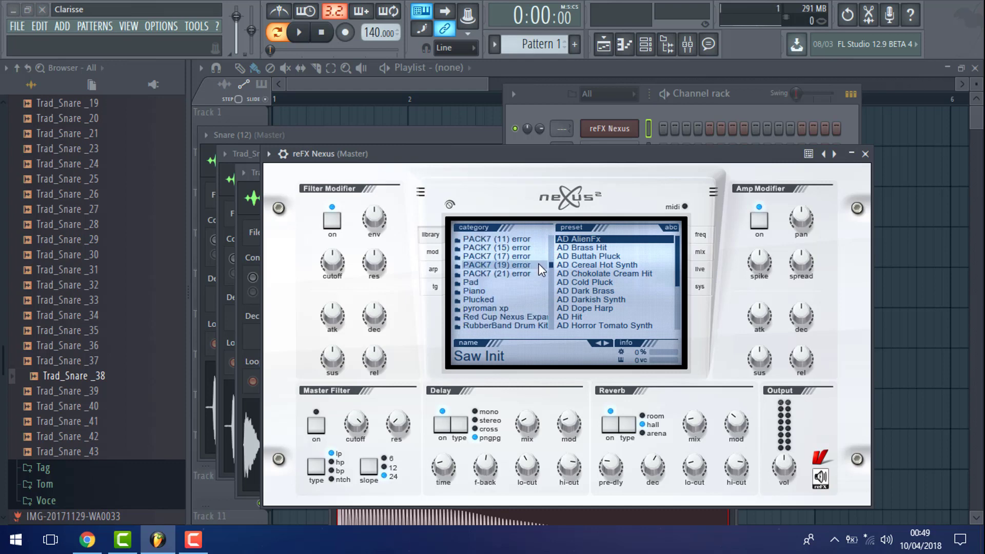
click(521, 291)
click(632, 292)
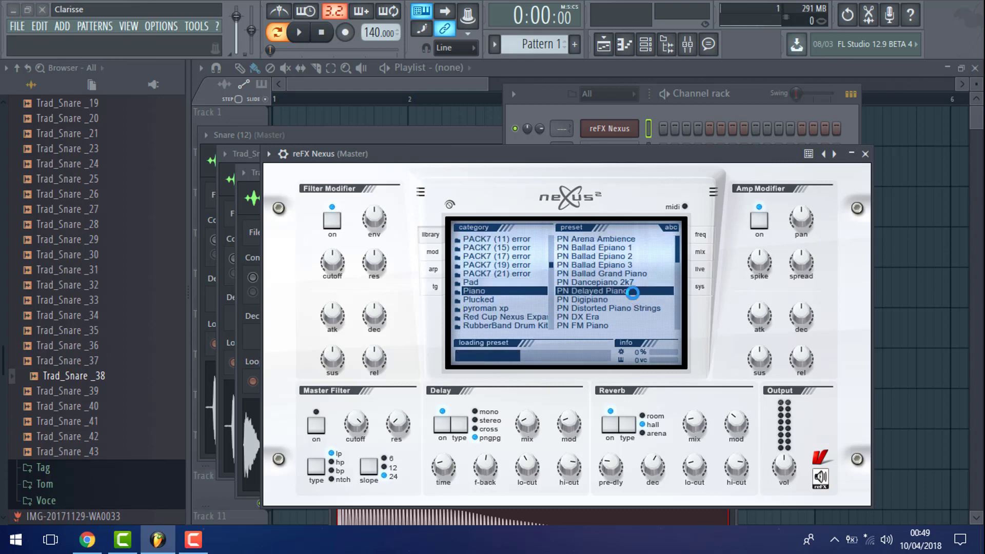
click(706, 105)
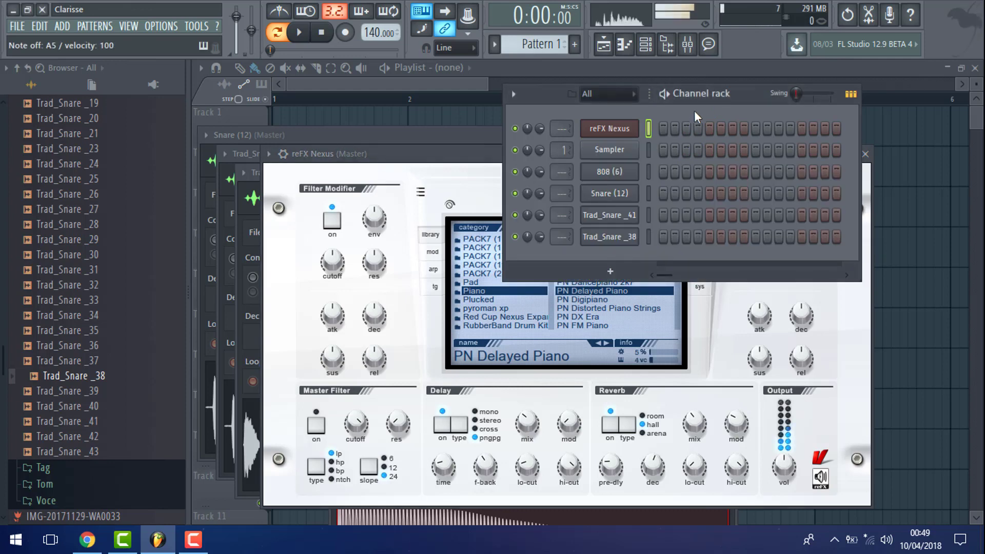
click(586, 308)
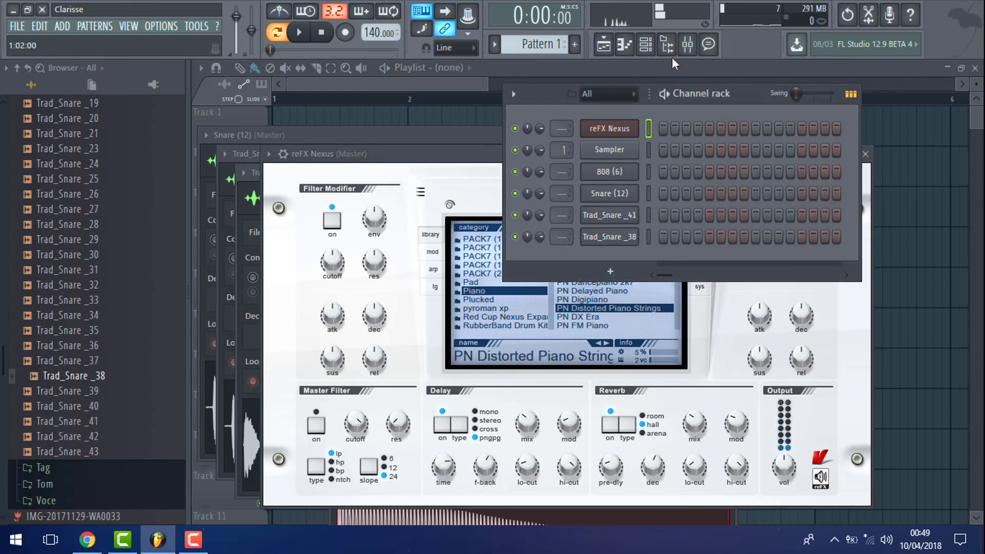
In the Nexus piano roll, enter one note per beat in bar 1: E5, F#5, E5 and D#5
click(623, 47)
scroll(323, 264, down, 4)
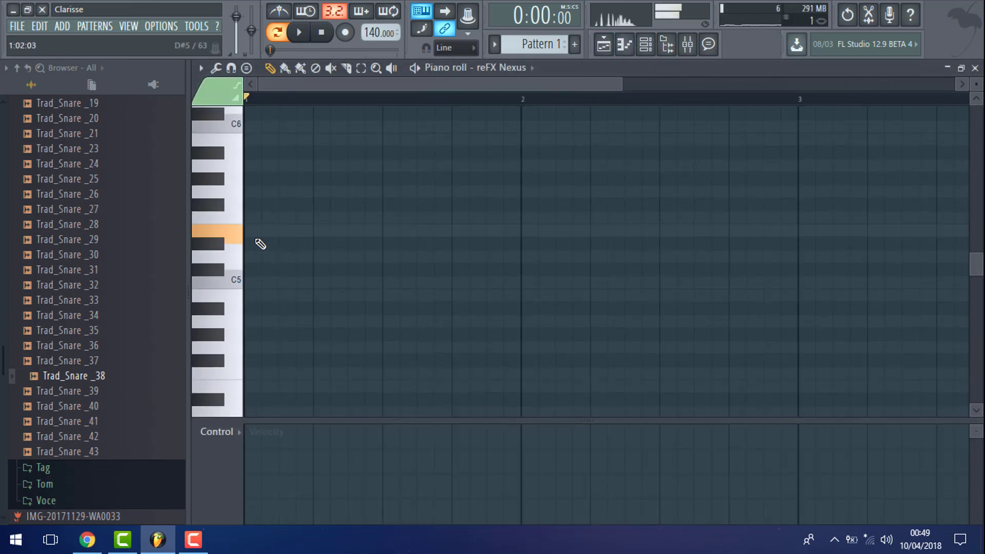
drag(252, 229, 248, 230)
scroll(327, 252, up, 1)
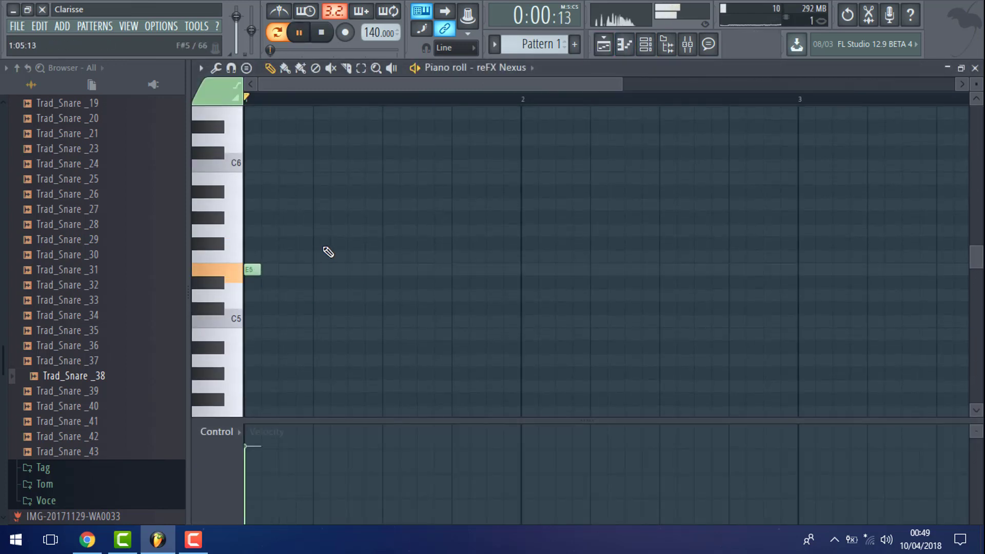
key(space)
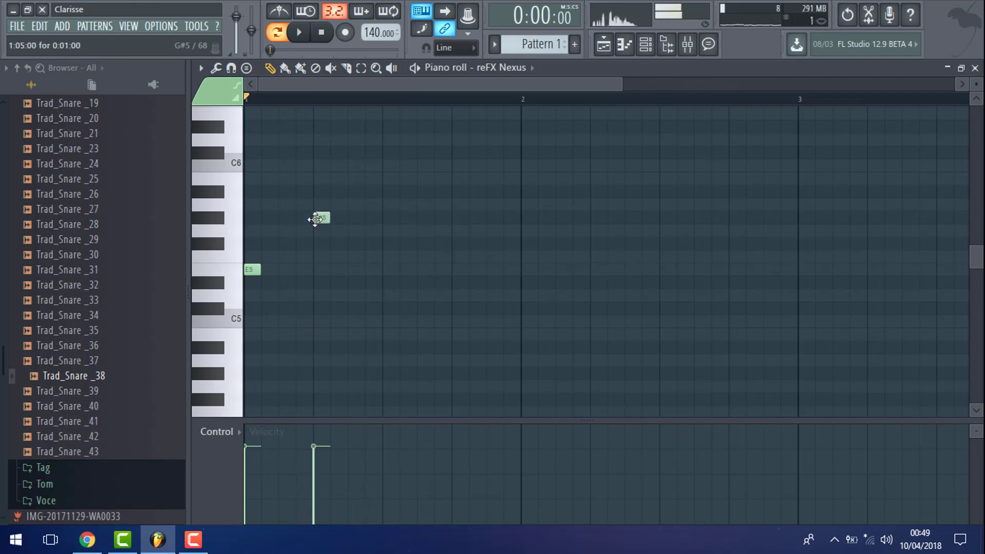
key(space)
click(318, 231)
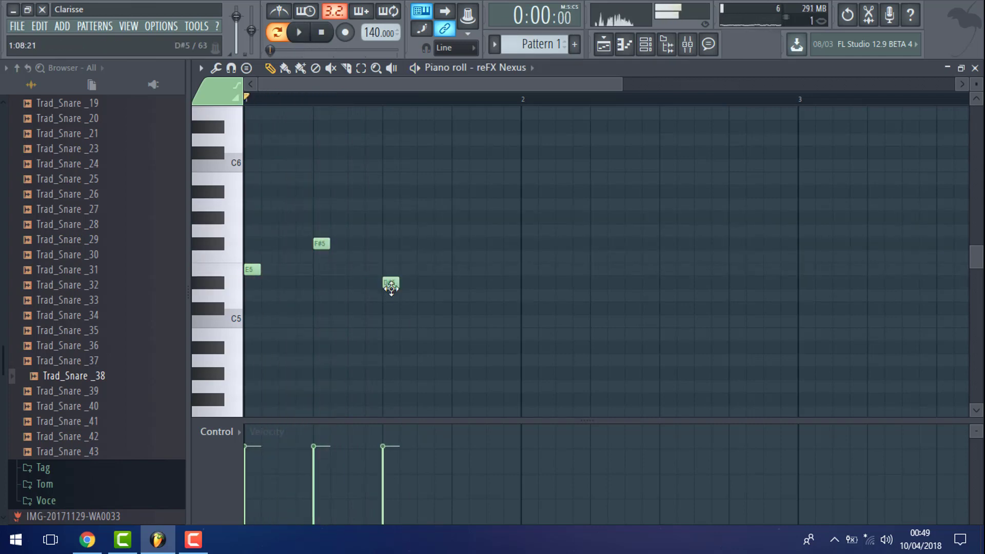
click(390, 269)
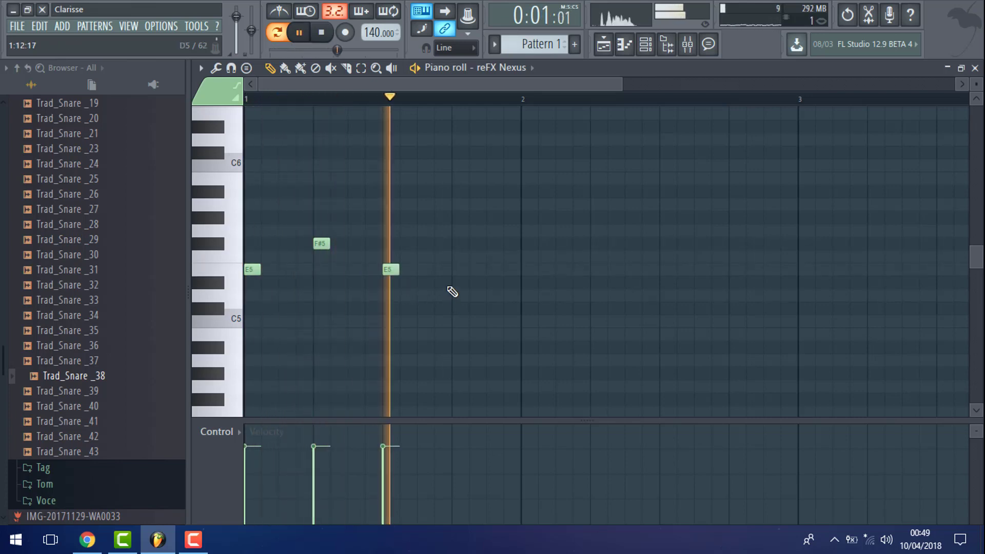
click(460, 283)
Set the project tempo to 120 BPM
right_click(365, 32)
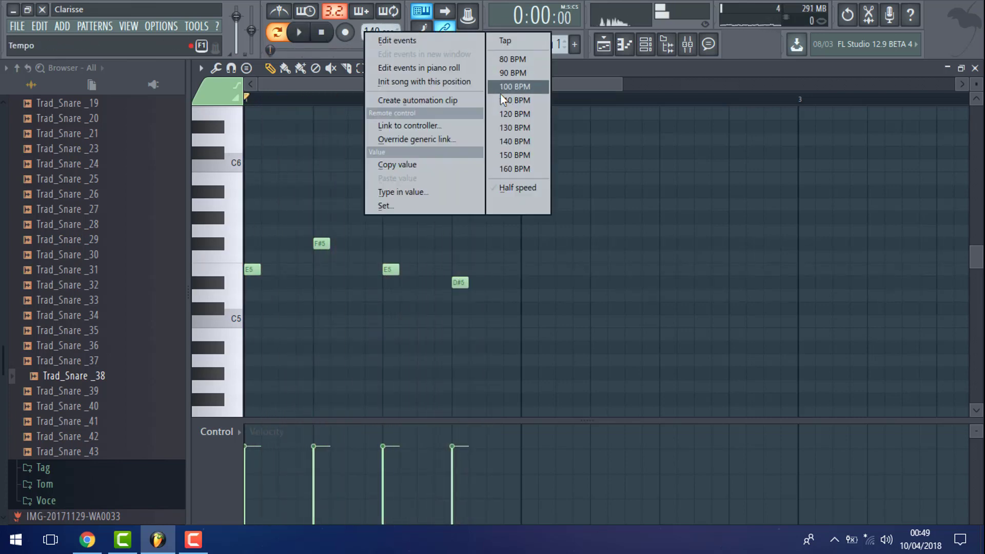
click(516, 114)
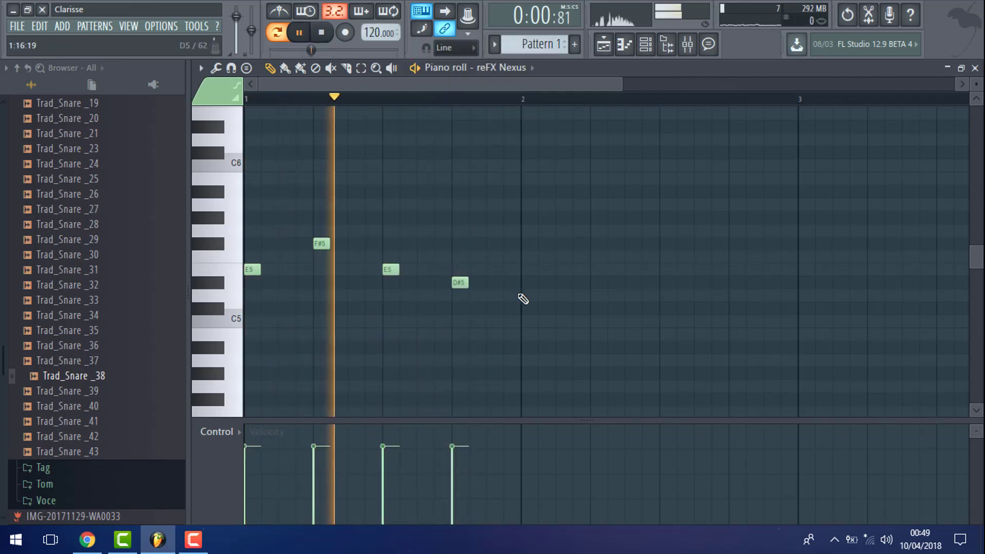
Play back the melody and change the third-beat note to C#5 and the fourth-beat note to D5
mouse_move(460, 283)
mouse_down()
mouse_move(468, 294)
mouse_move(448, 306)
mouse_move(465, 310)
mouse_move(460, 295)
mouse_up()
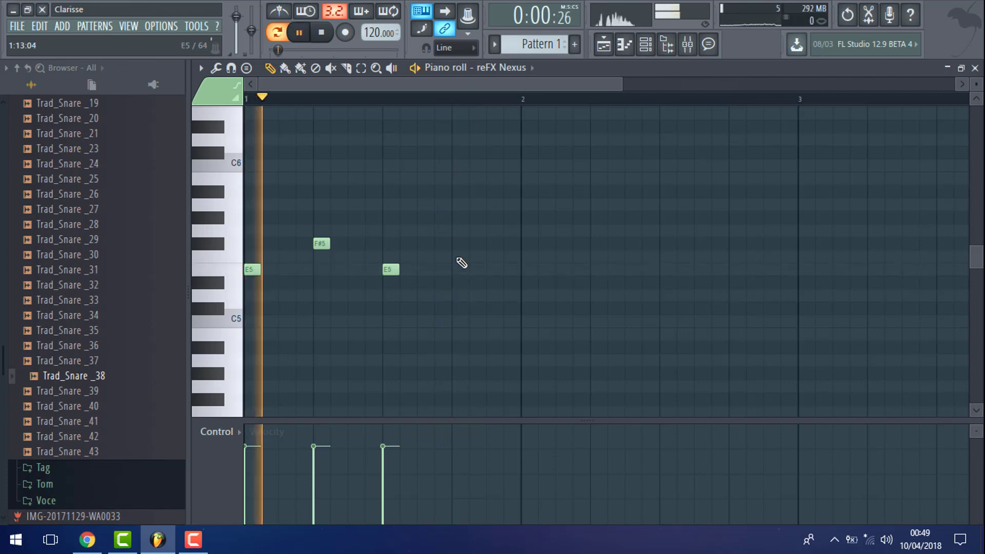
click(457, 191)
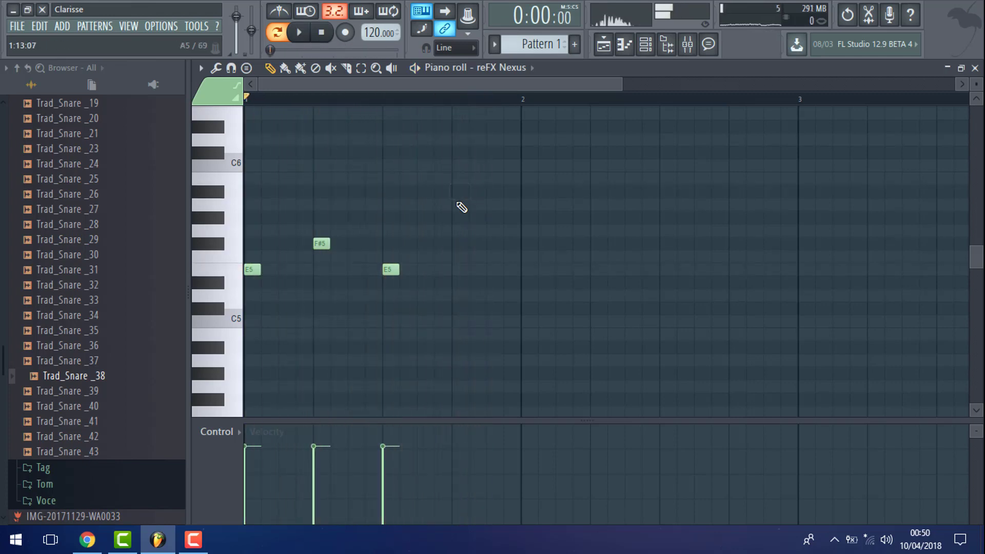
key(space)
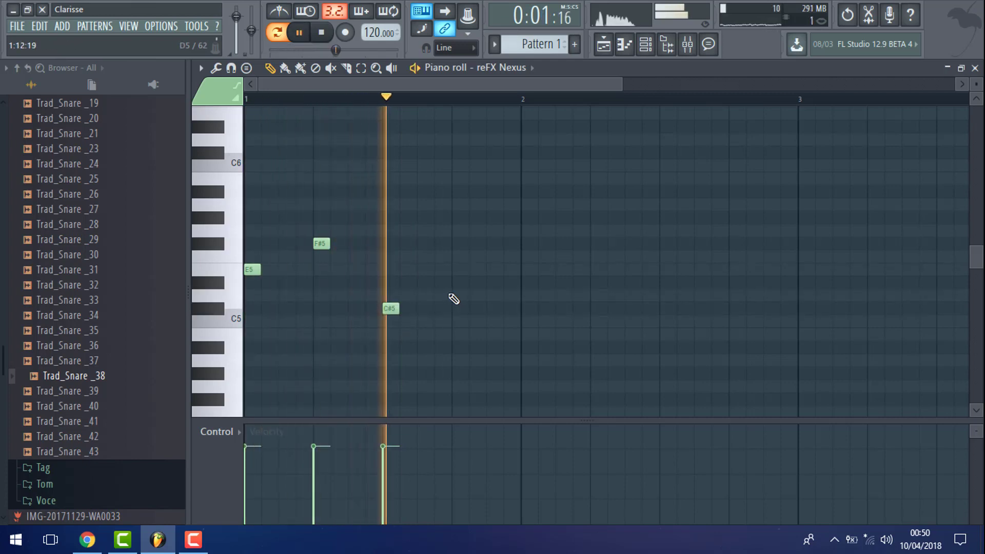
key(space)
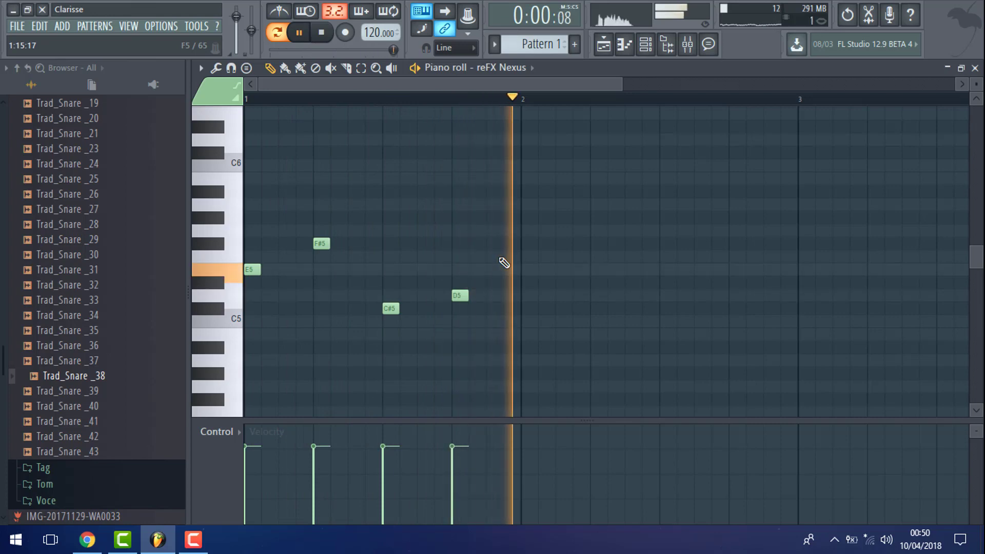
Raise the first-beat note to F5 and the second-beat note to G#5, checking the melody by playback
key(space)
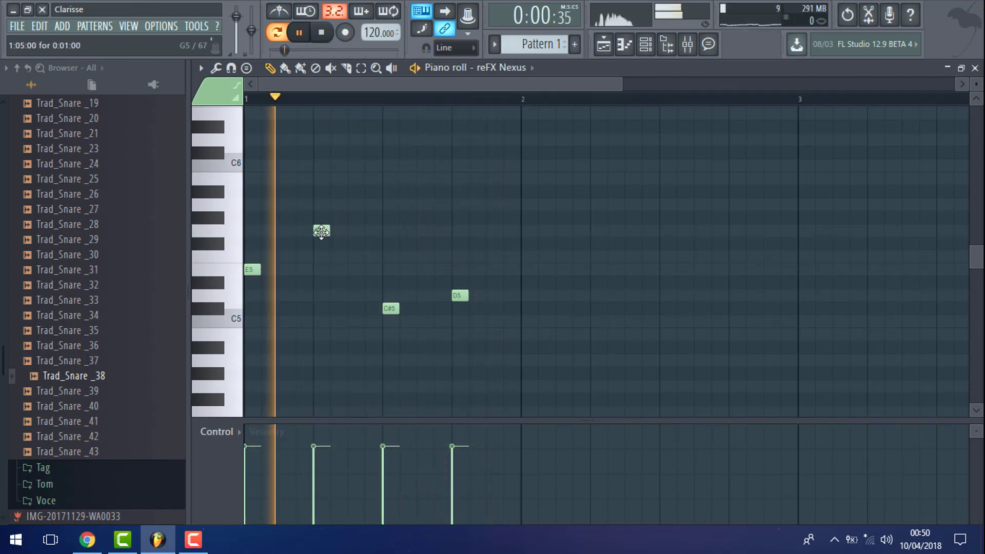
key(space)
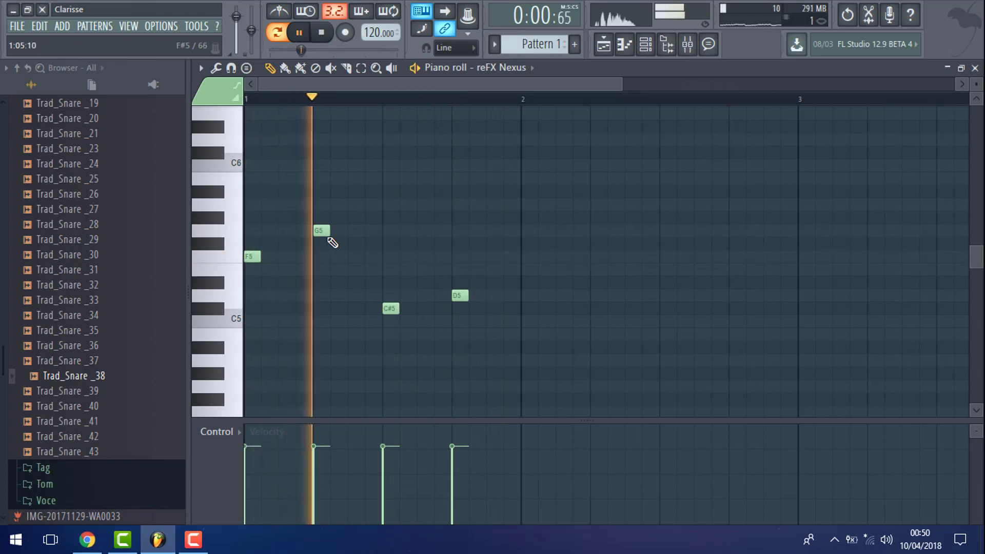
key(space)
drag(340, 218, 323, 219)
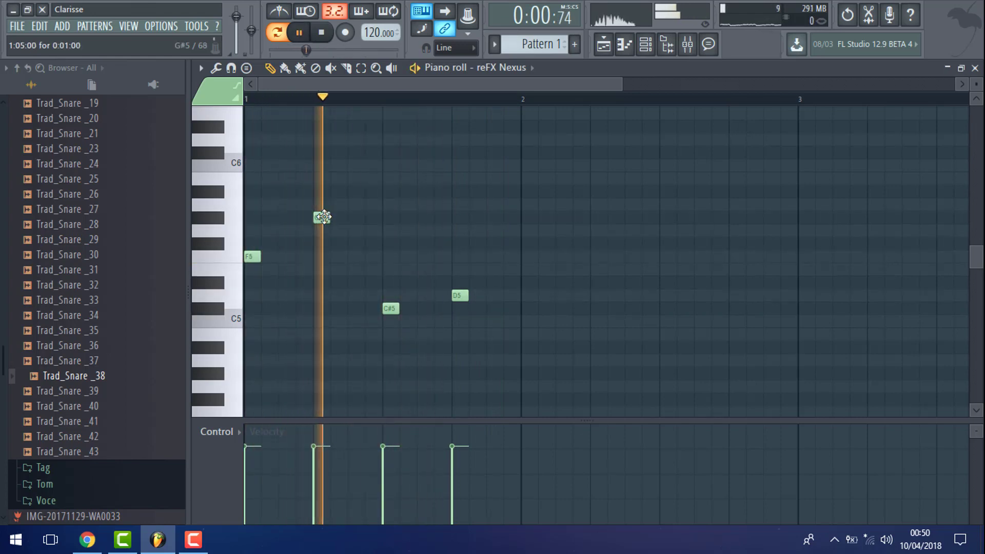
key(space)
key(space)
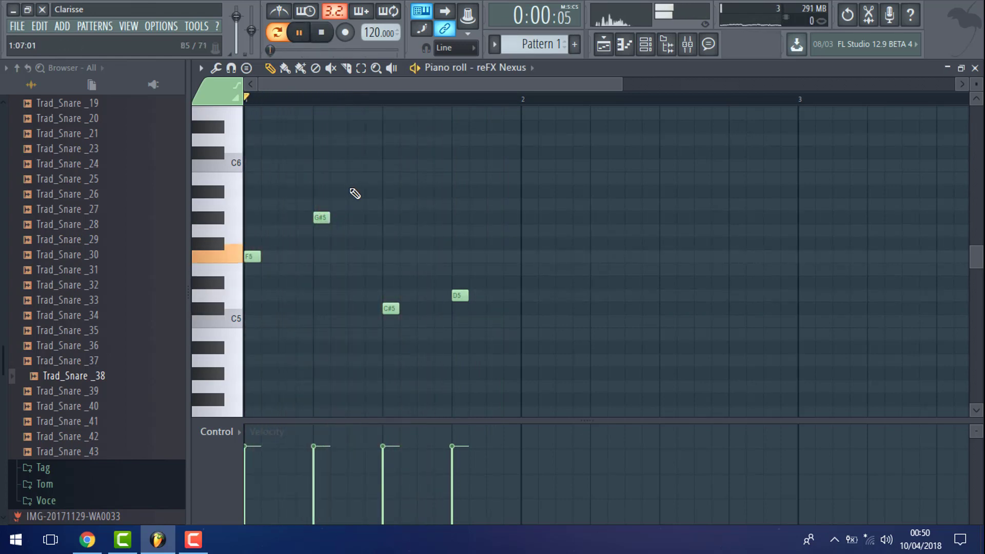
Add a C6 note midway between beats two and three, and replace the third-beat C#5 with a B5
click(355, 192)
key(space)
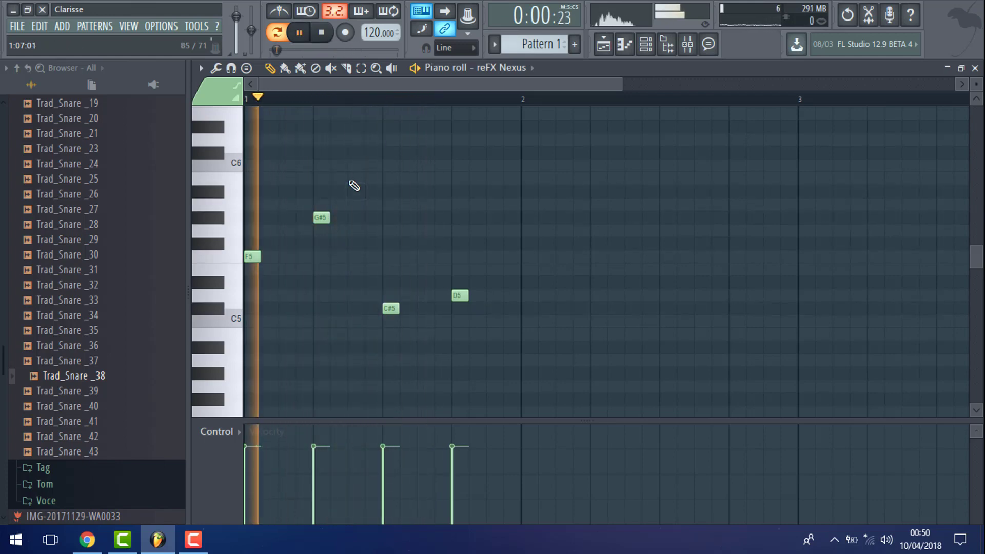
click(355, 165)
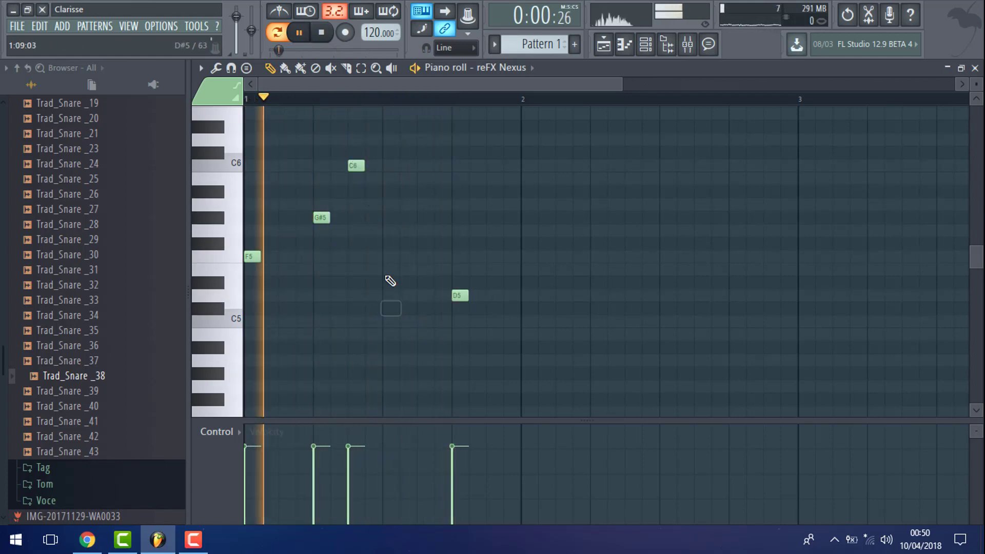
click(385, 206)
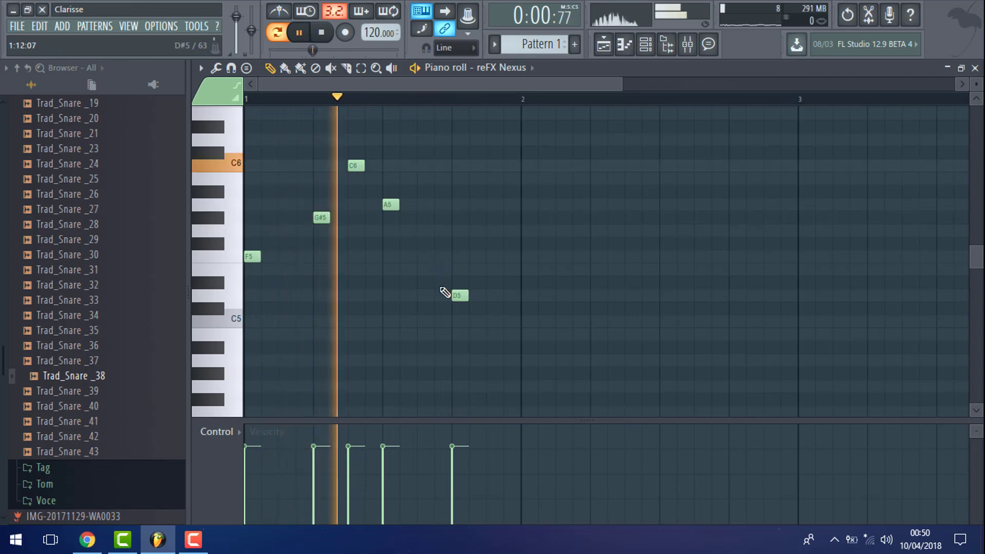
drag(392, 207, 386, 180)
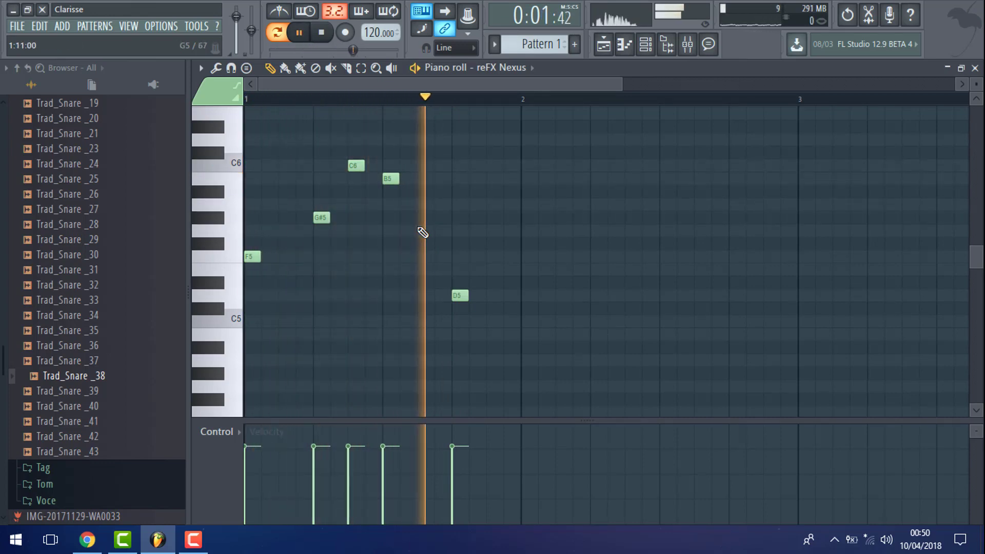
Lower the third-beat B5 note to G#5 and raise the fourth-beat note to G5 in the Nexus melody
drag(388, 179, 394, 221)
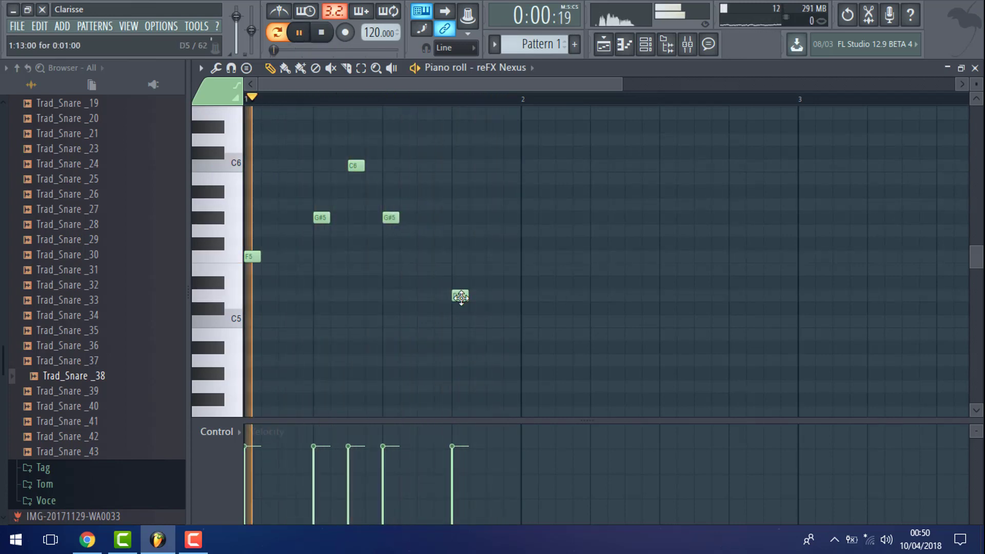
drag(461, 297, 452, 228)
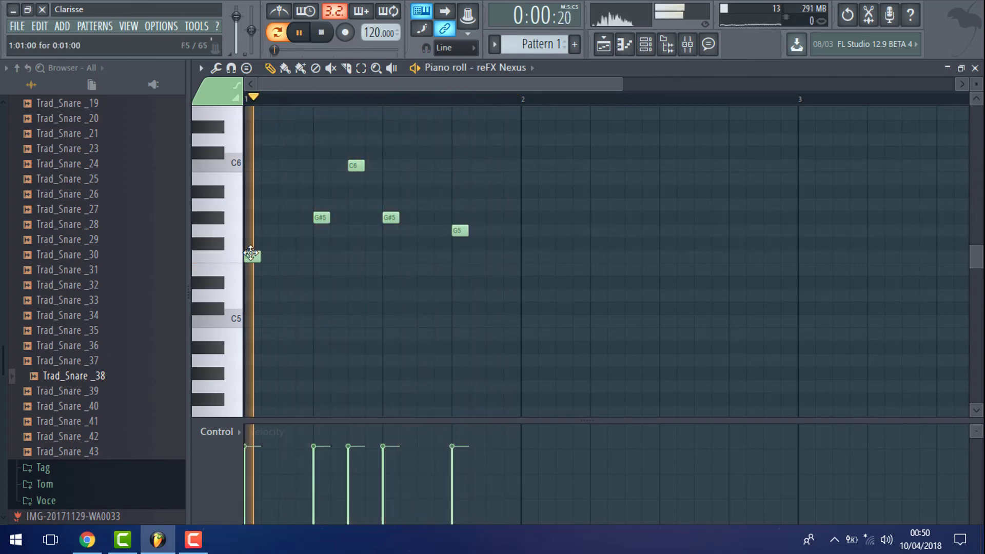
click(643, 45)
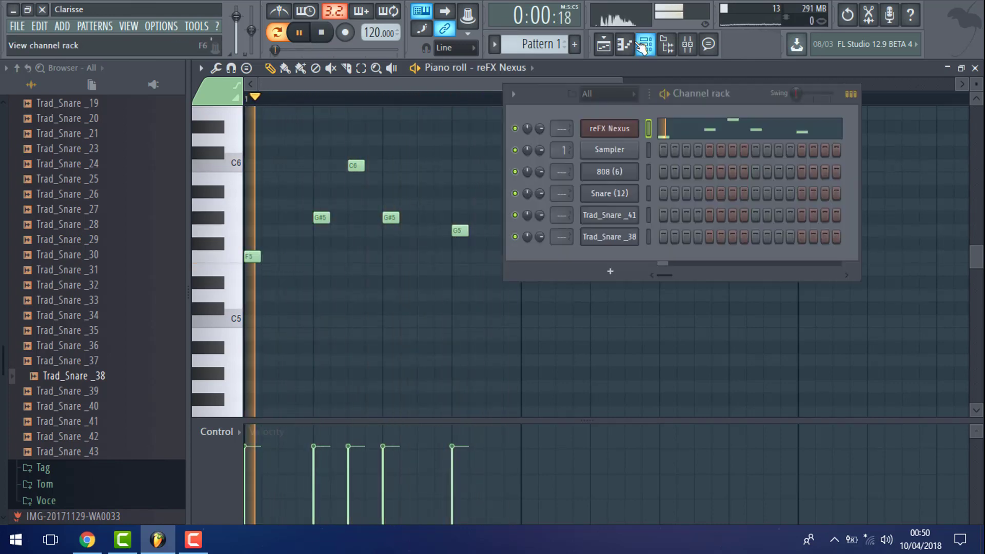
Select all the melody notes in bar 1 and duplicate them into bar 2
click(362, 69)
drag(525, 287, 246, 128)
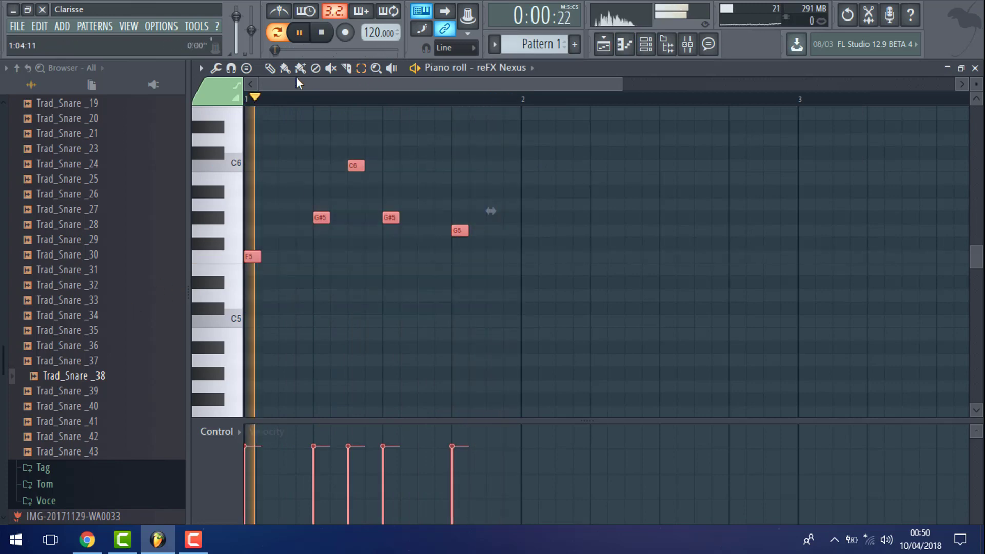
click(201, 68)
mouse_move(260, 100)
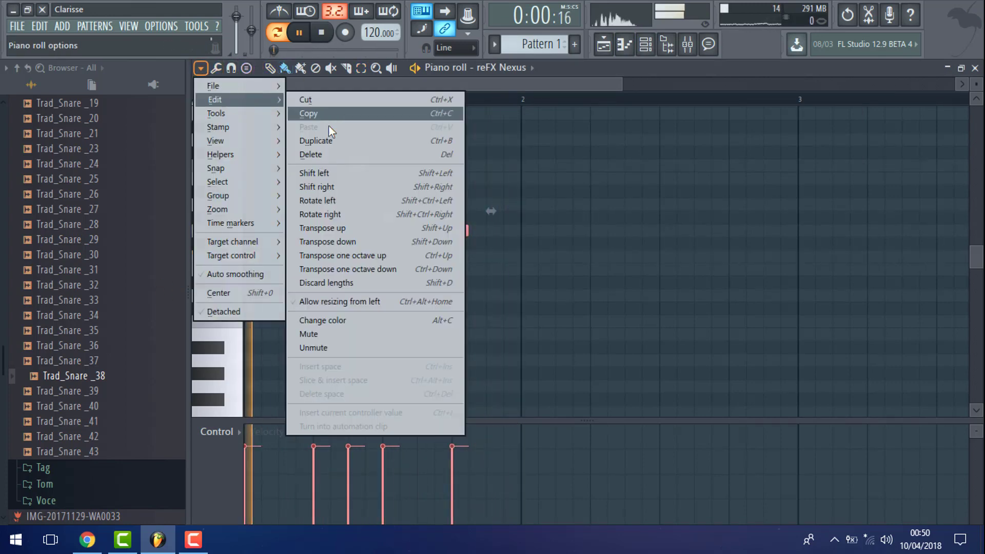
click(316, 141)
drag(476, 253, 528, 252)
key(space)
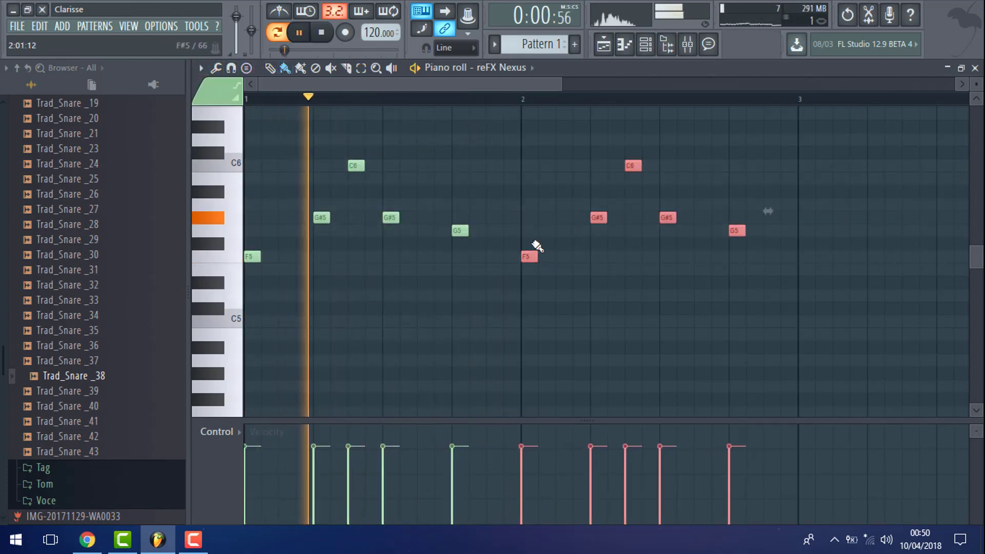
Set the reFX Nexus piano's reverb mix to about 20 and return to the melody
click(646, 49)
click(606, 129)
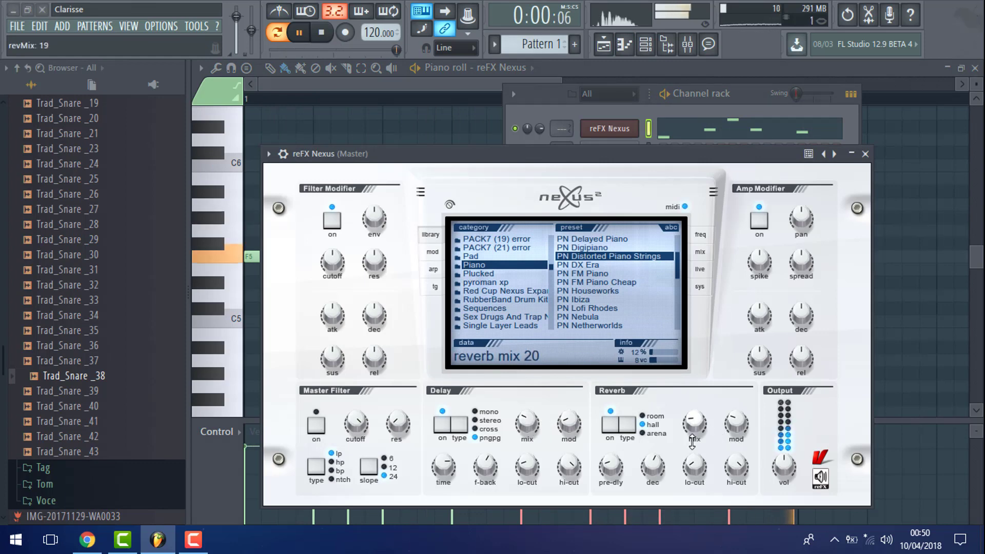
click(467, 81)
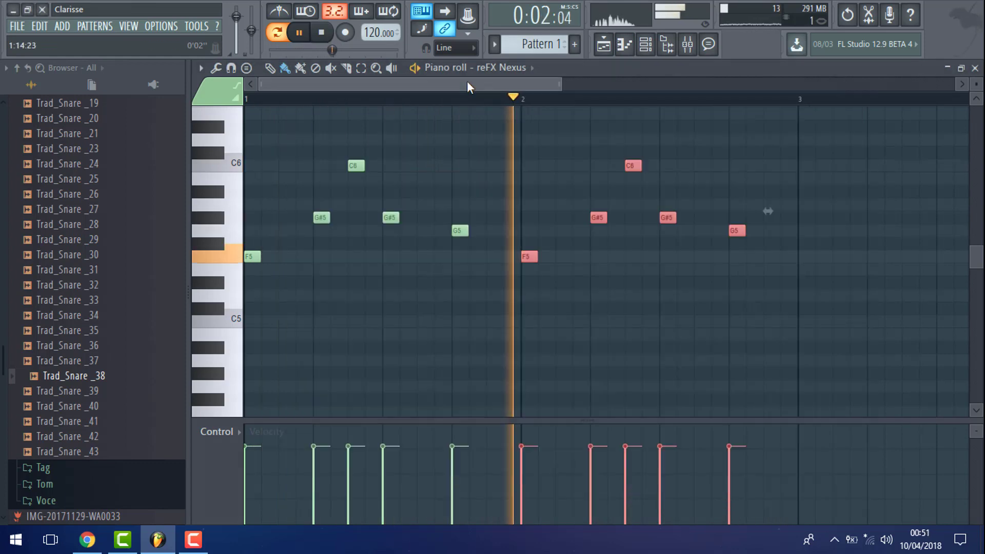
Load Trad_hit_01 from the drum kit's Hit folder into a new channel
scroll(100, 303, up, 10)
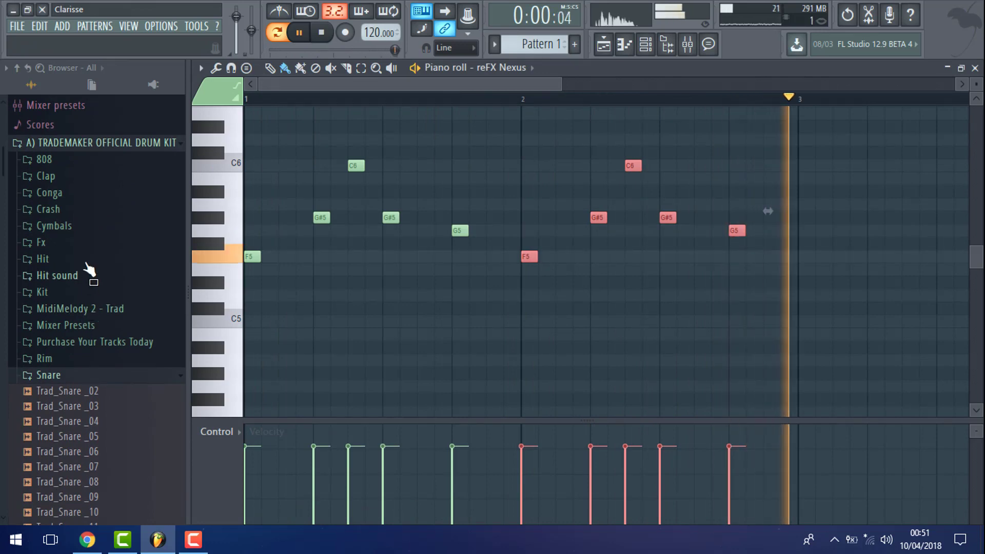
click(82, 259)
click(87, 276)
right_click(88, 280)
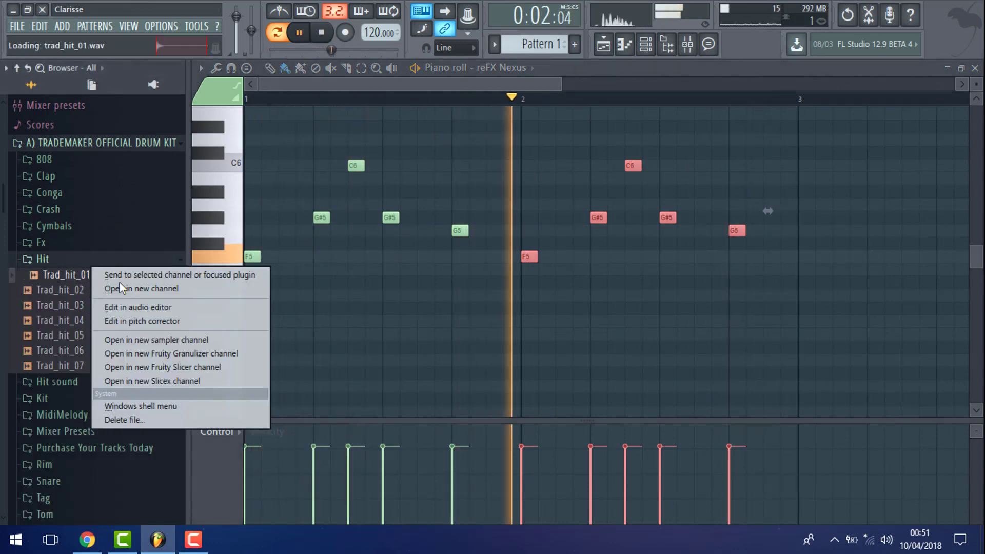
click(123, 288)
Place B4 notes for Trad_hit_01 on beat two and midway to beat three in bar 1, and on beat four of bar 2
click(623, 46)
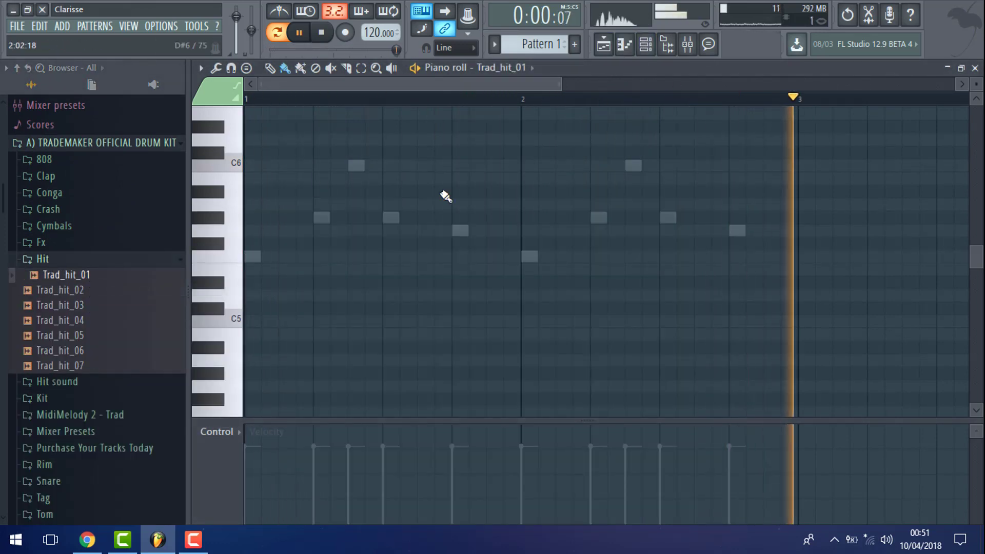
click(354, 334)
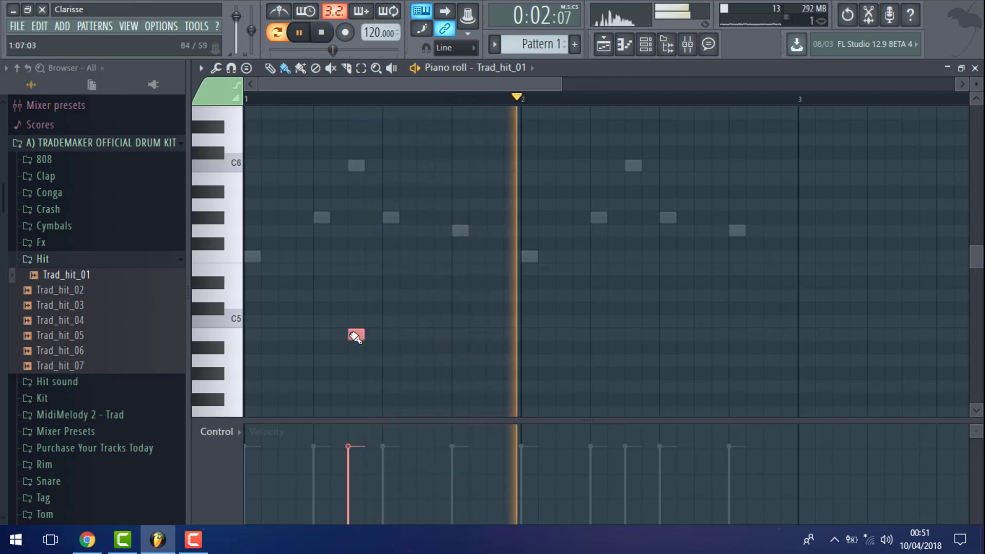
click(737, 334)
click(311, 335)
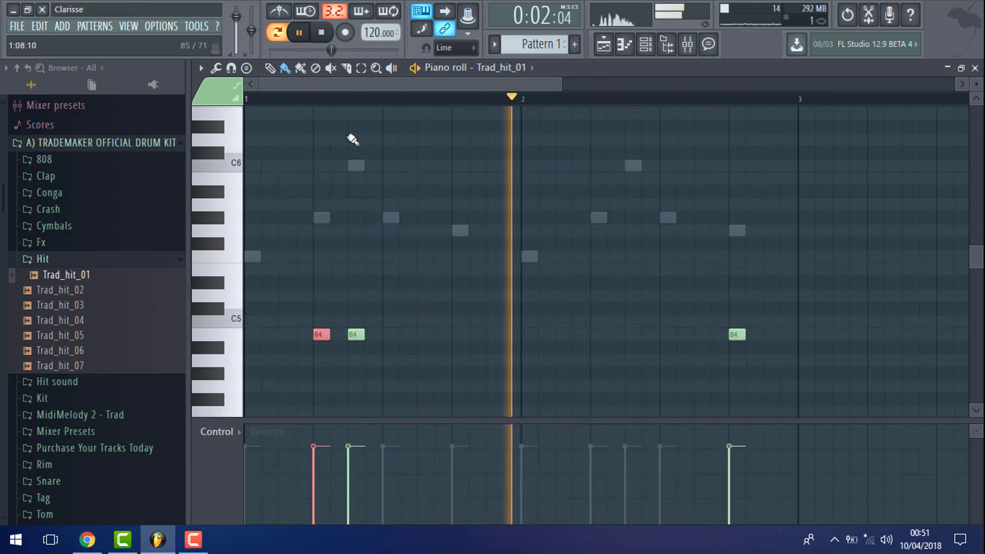
Set the snap to 1/6 step and fill the fourth beat of bar 2 with six equal B4 hit notes
drag(325, 97, 447, 116)
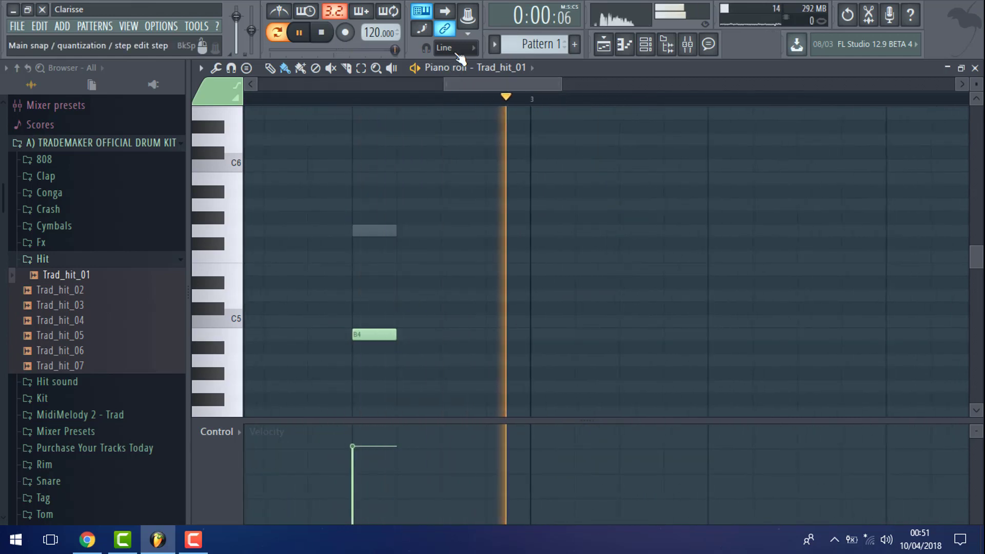
click(455, 47)
click(452, 98)
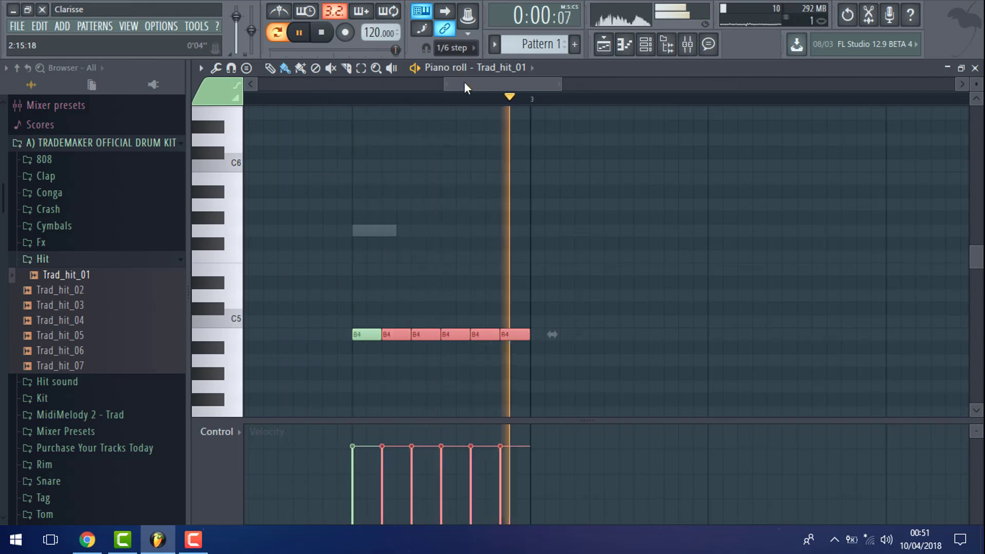
Shift the second B4 hit in bar 1 slightly earlier and add an A4 hit after it, with the snap back on Line
drag(531, 339, 507, 339)
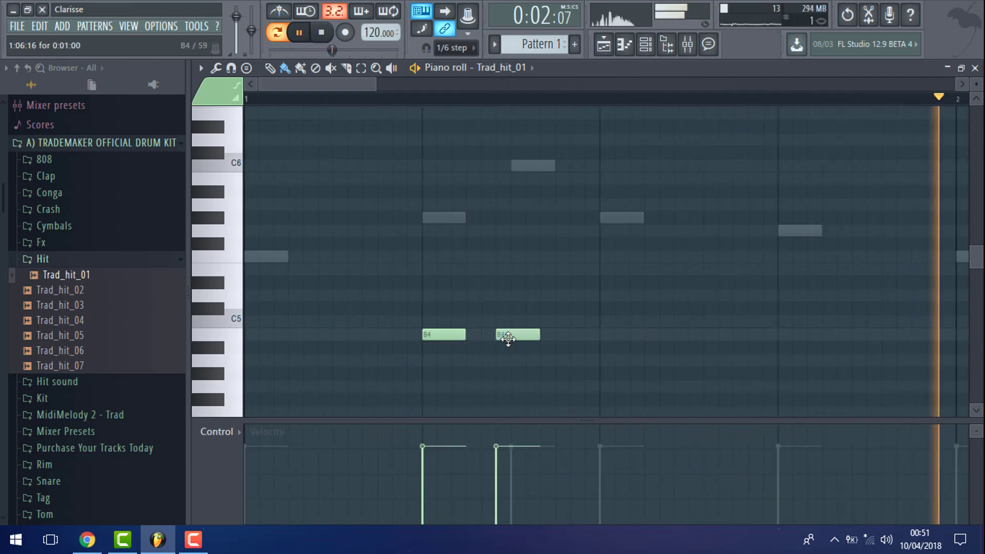
click(457, 48)
click(452, 62)
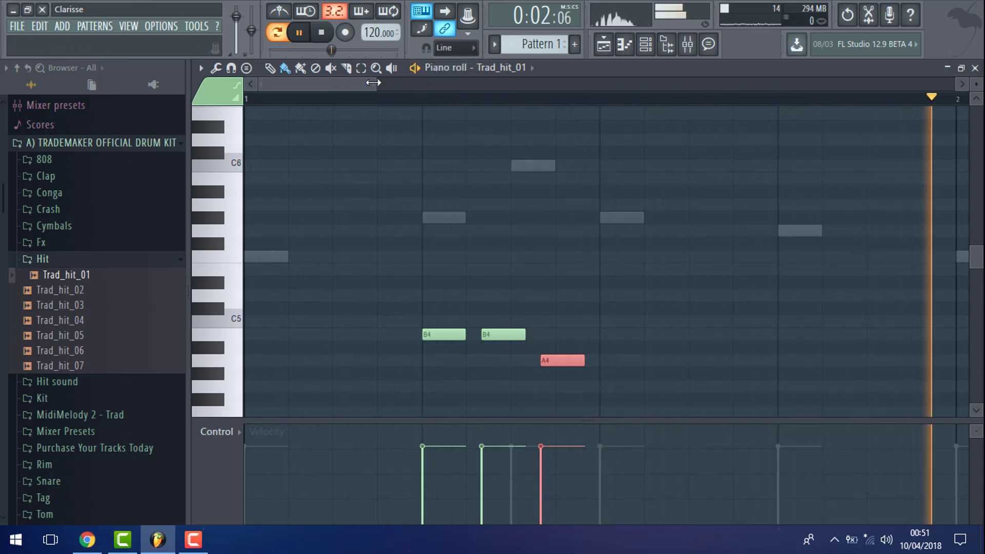
Add a hit note midway between beats two and three of bar 2 and raise it to B4
drag(373, 83, 467, 101)
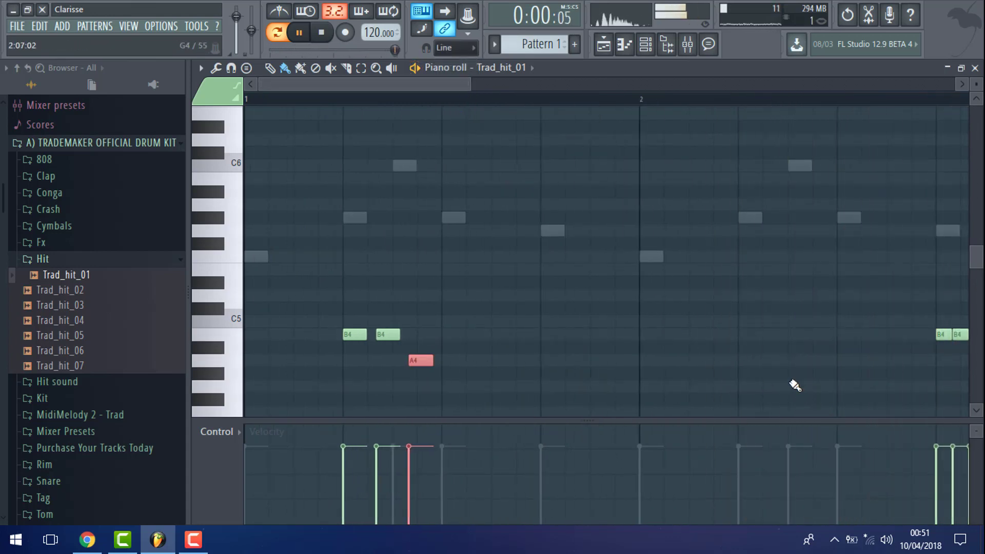
click(793, 385)
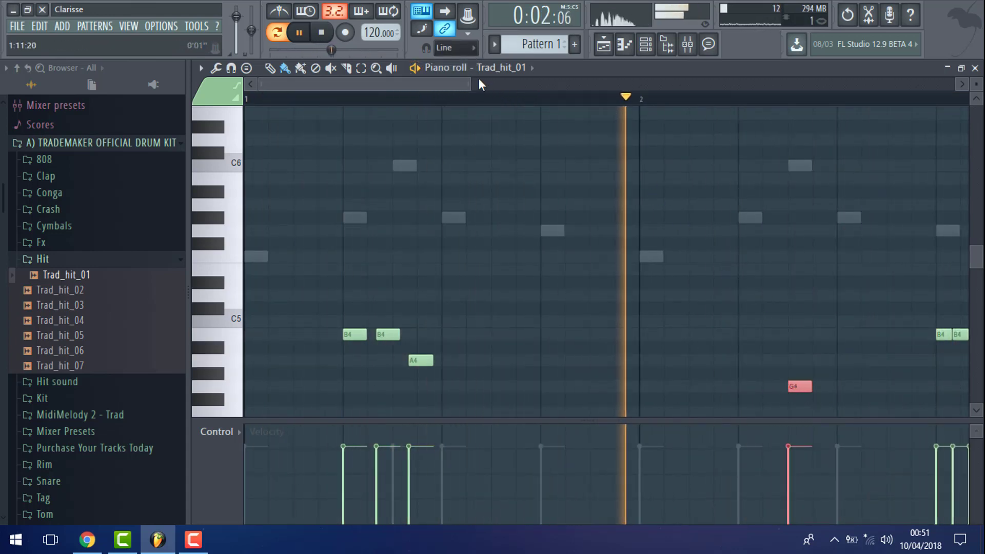
drag(471, 84, 544, 83)
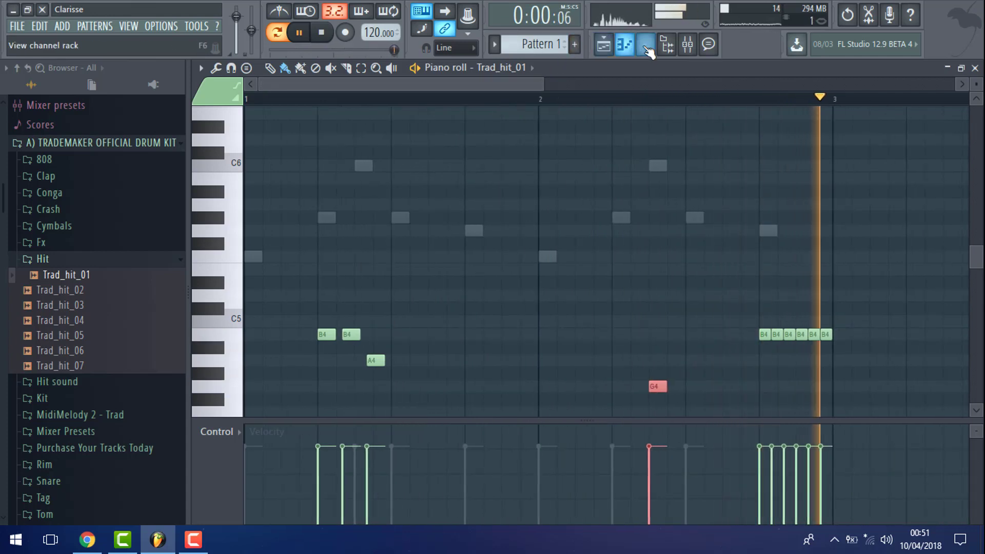
drag(654, 383, 651, 329)
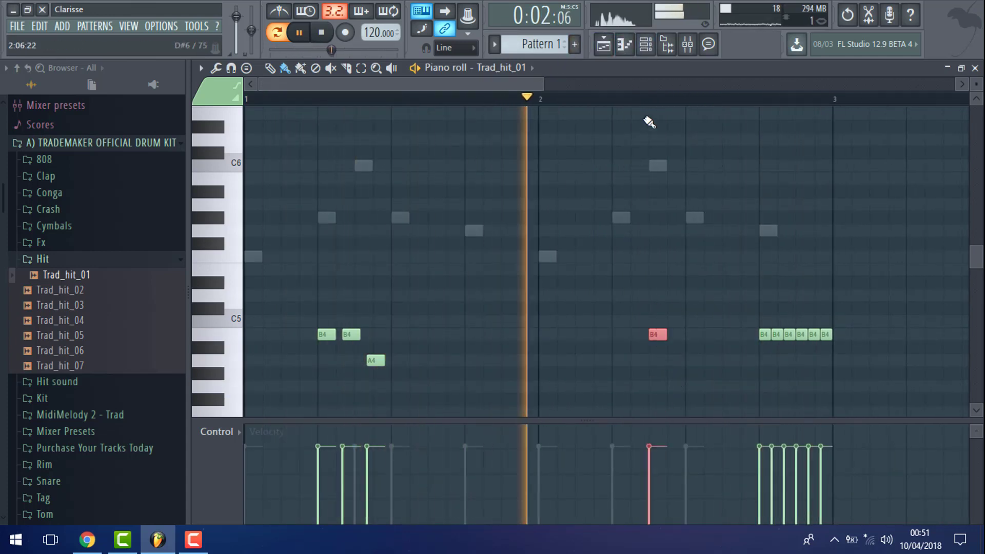
Collapse the Hit sample folder and open the 808 (6) channel in the piano roll
click(646, 42)
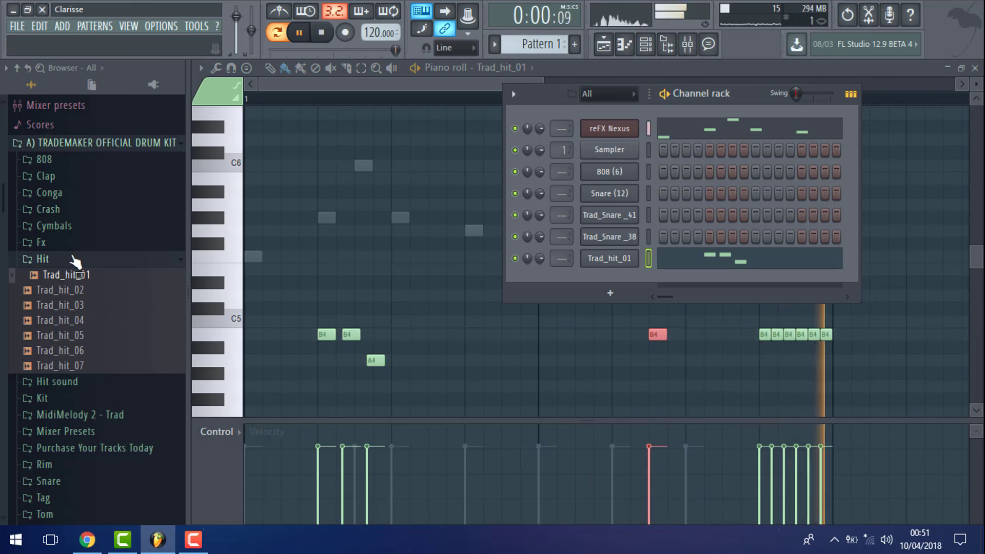
click(74, 260)
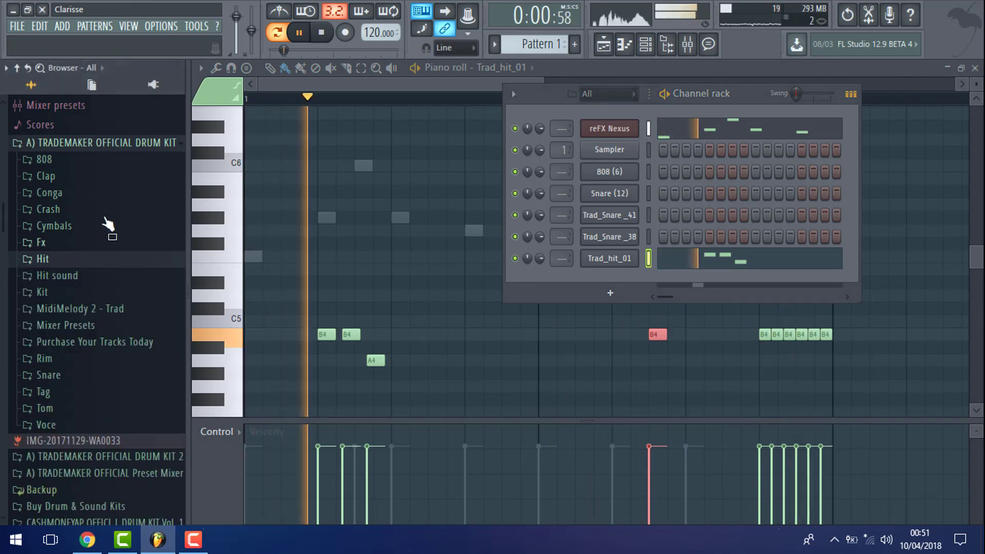
right_click(629, 172)
click(675, 173)
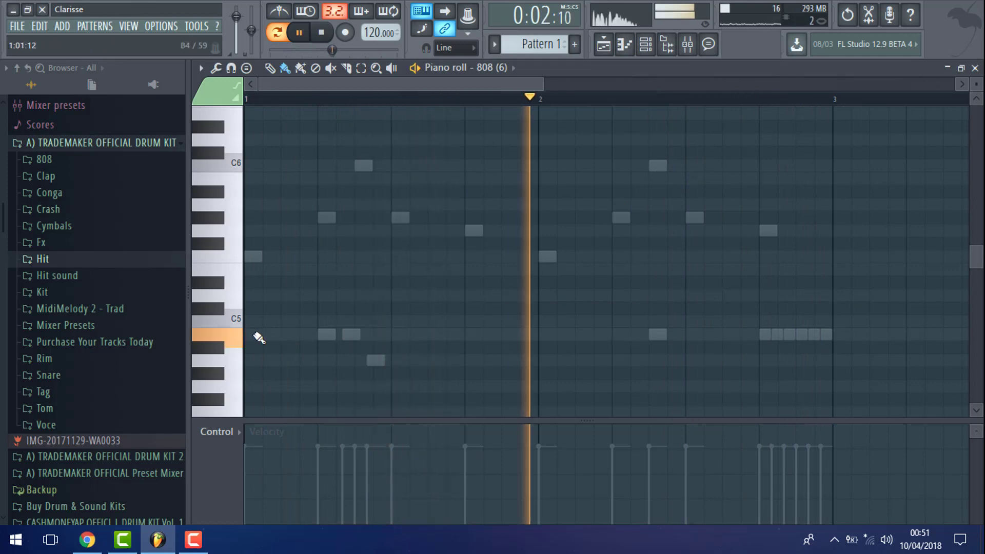
Set the time-stretching time of the 808 (6) sample to (none) in its channel settings
click(688, 43)
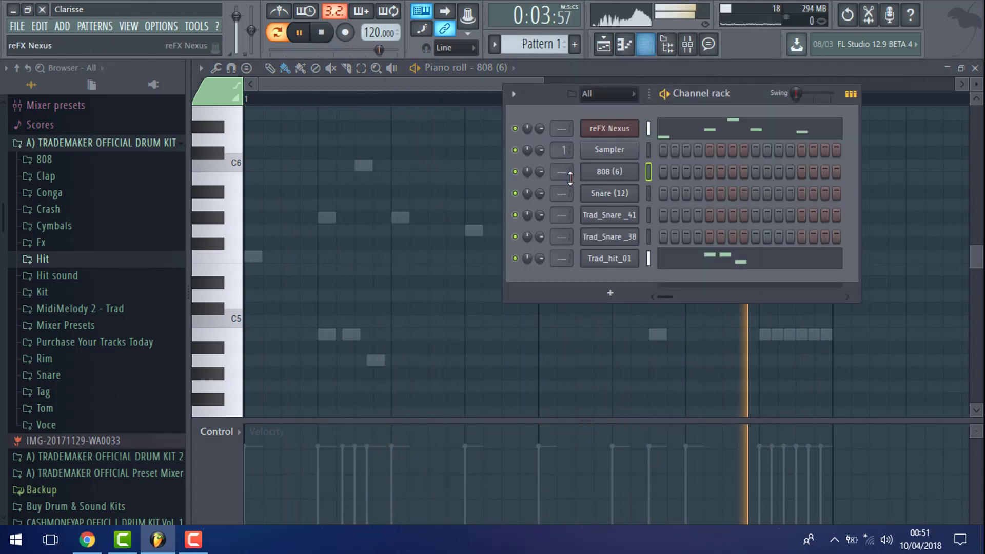
click(616, 173)
drag(494, 258, 519, 135)
right_click(642, 227)
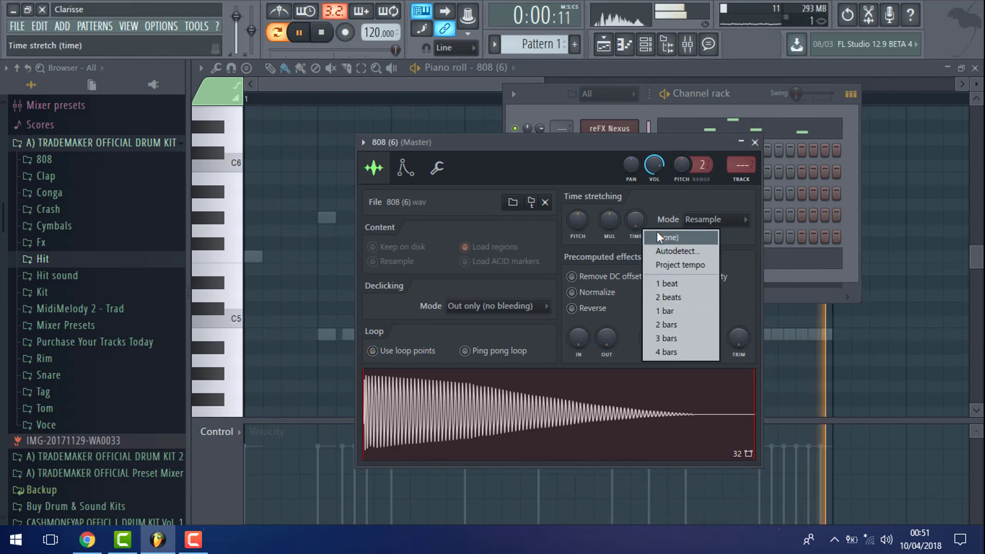
click(656, 234)
Place B4 notes for the 808 on beat one of bar 1 and beat two of bar 2
click(306, 85)
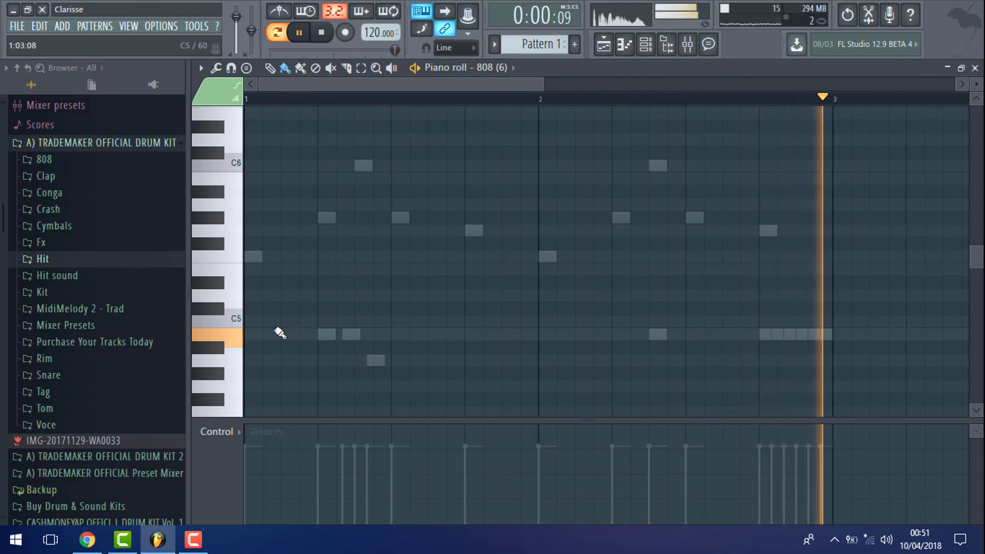
click(253, 334)
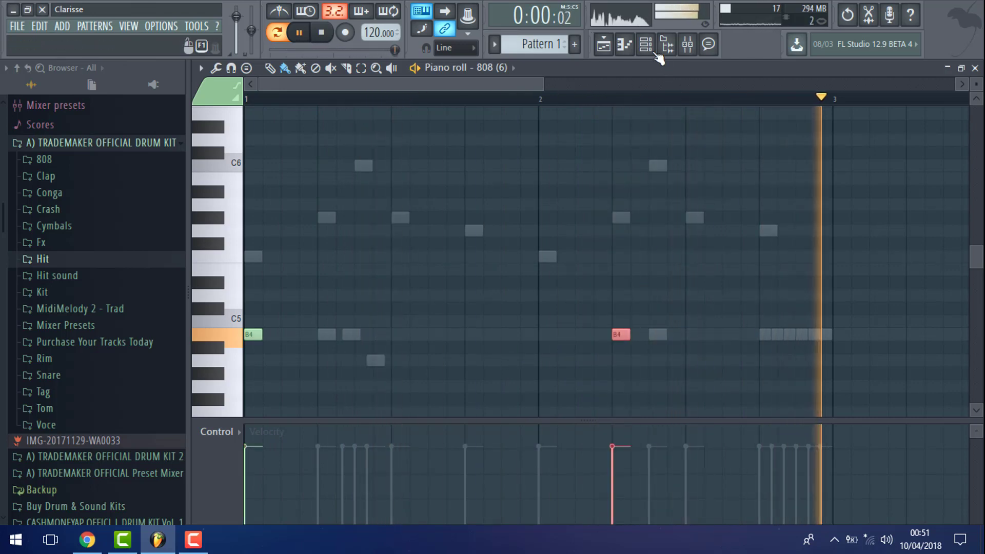
Route all the channels to their own mixer tracks, starting from Insert 1
click(666, 44)
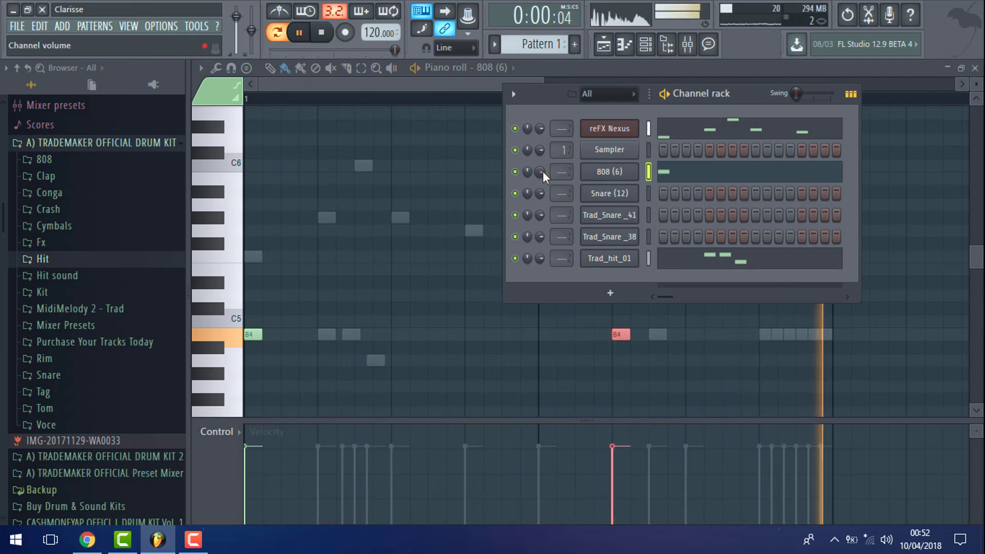
click(687, 44)
click(286, 145)
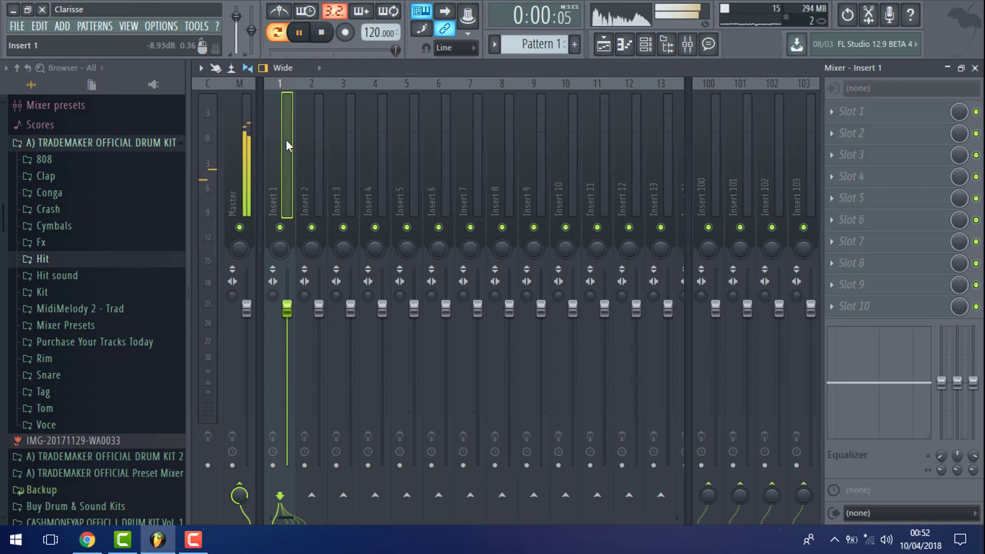
key(ctrl+l)
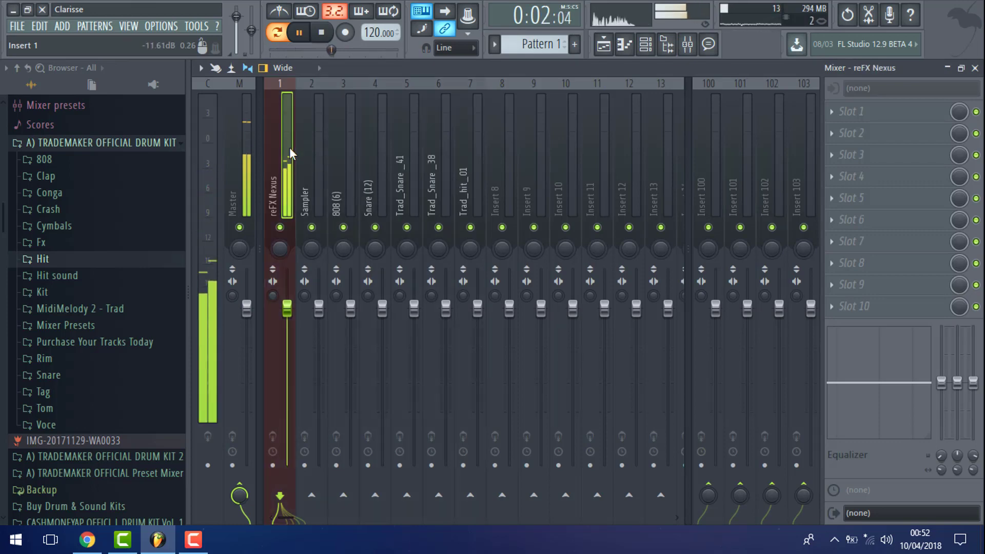
Lower the 808 (6) mixer fader slightly and bring the reFX Nexus fader down further
drag(350, 307, 350, 319)
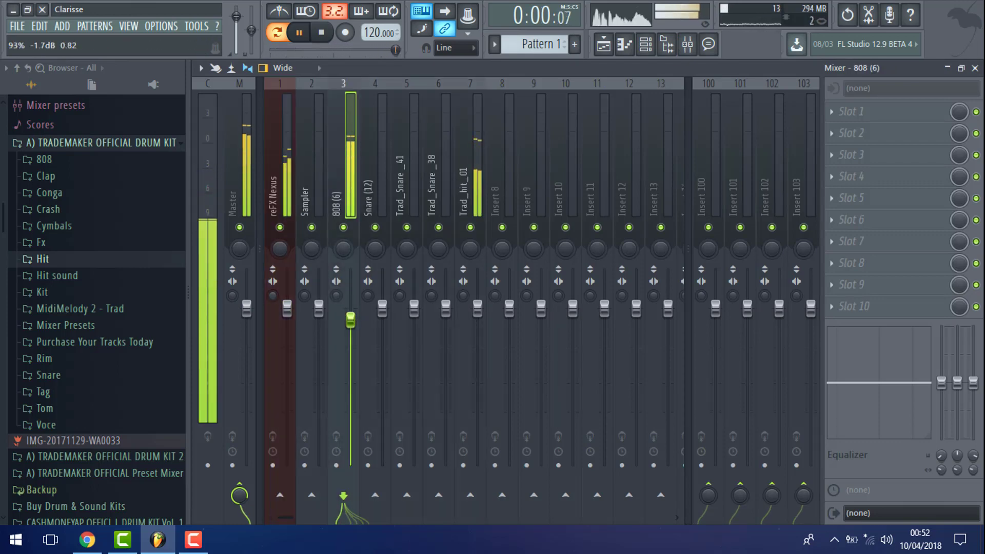
drag(290, 319, 301, 331)
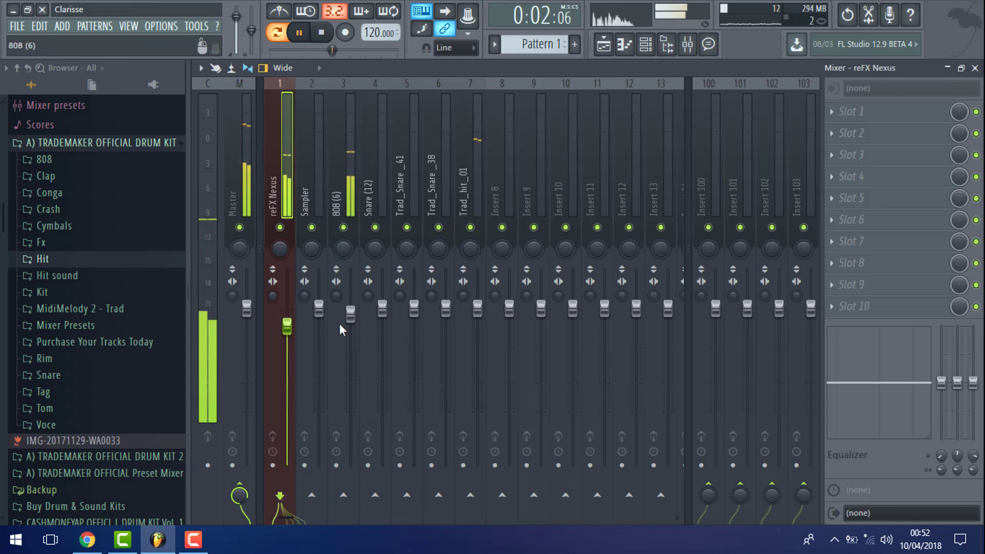
Load Fruity Fast Dist into the first effect slot of the 808 (6) mixer track
click(855, 113)
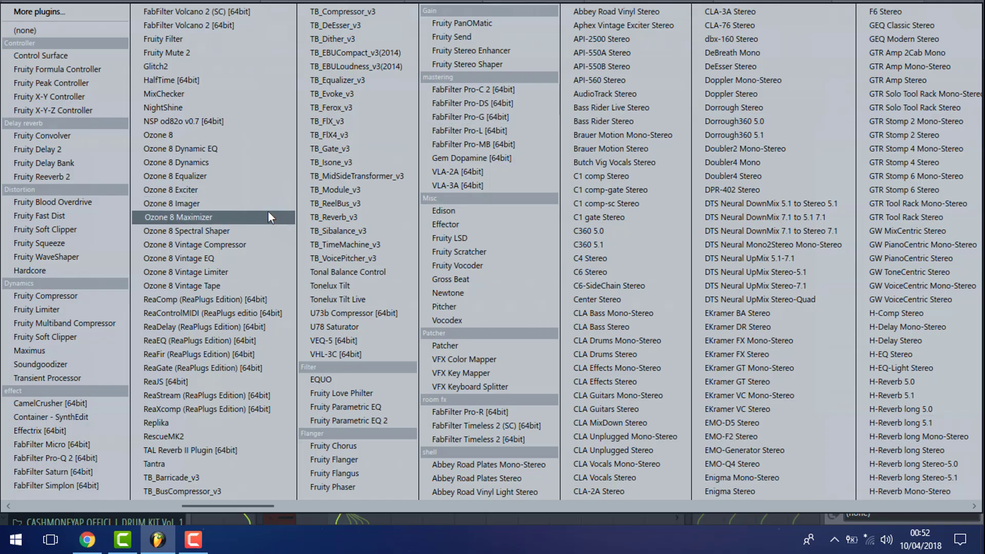
click(85, 214)
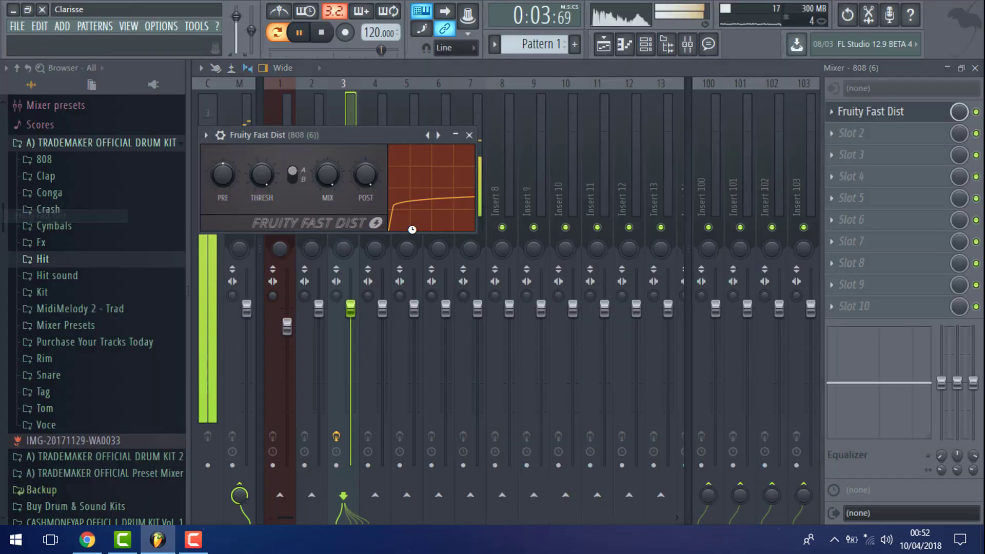
Move the Fruity Fast Dist window clear of the named mixer tracks and turn its Pre amount down
drag(411, 141, 669, 170)
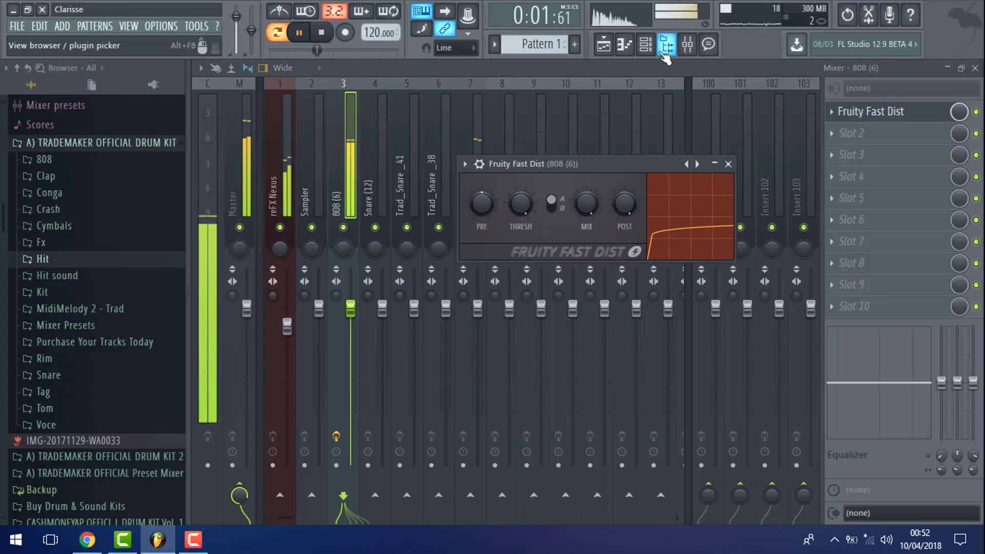
click(630, 52)
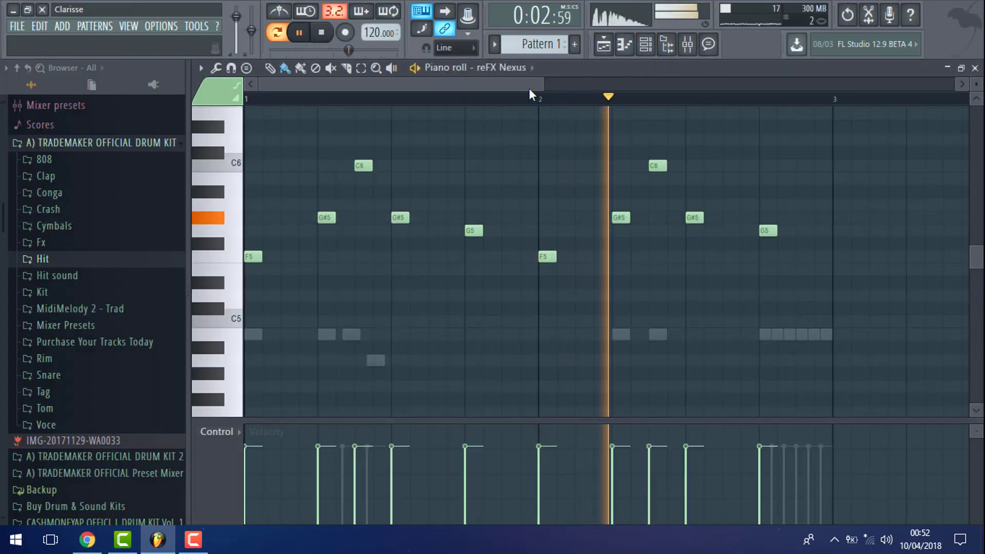
click(631, 52)
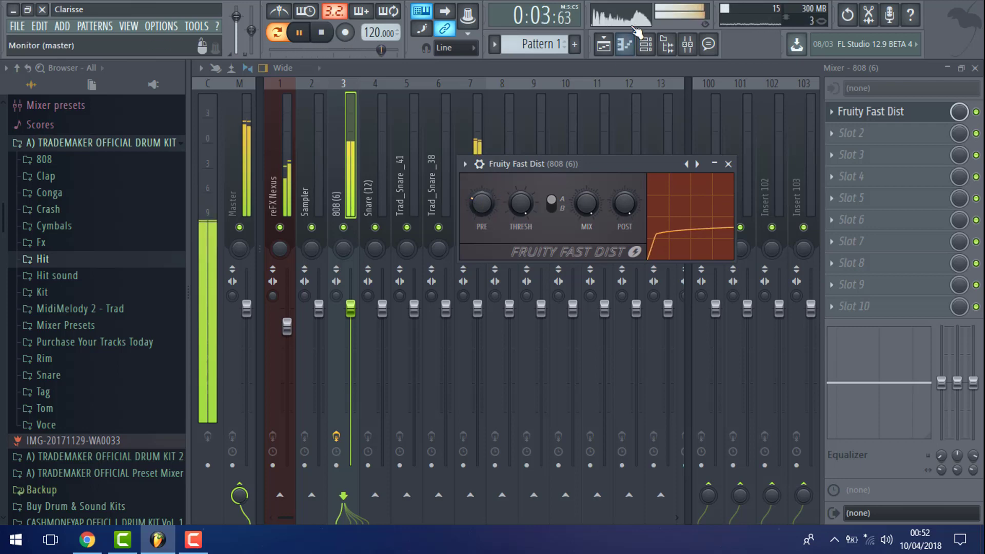
click(625, 49)
click(624, 45)
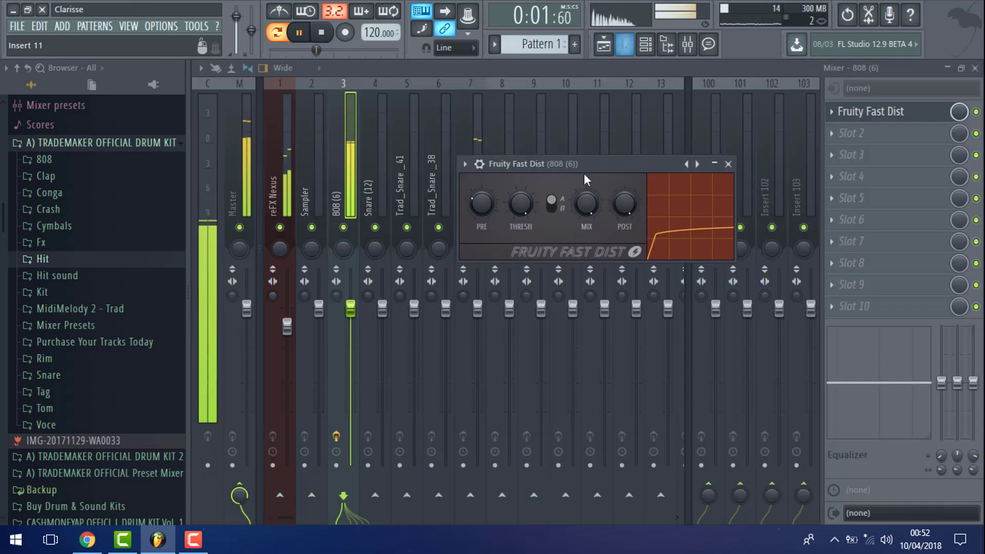
Open the 808 (6) channel's notes in the piano roll and select both of them
click(642, 47)
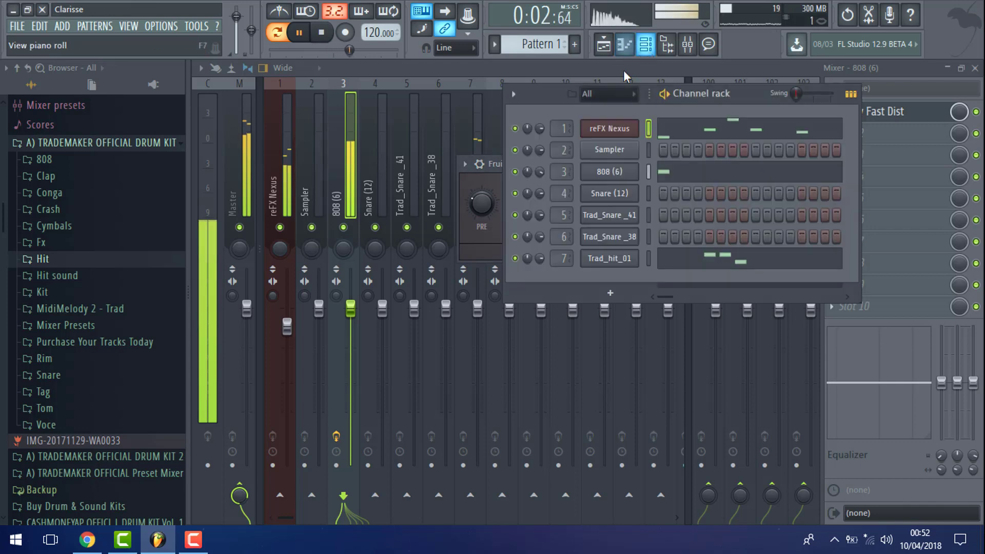
click(676, 179)
drag(955, 251, 164, 341)
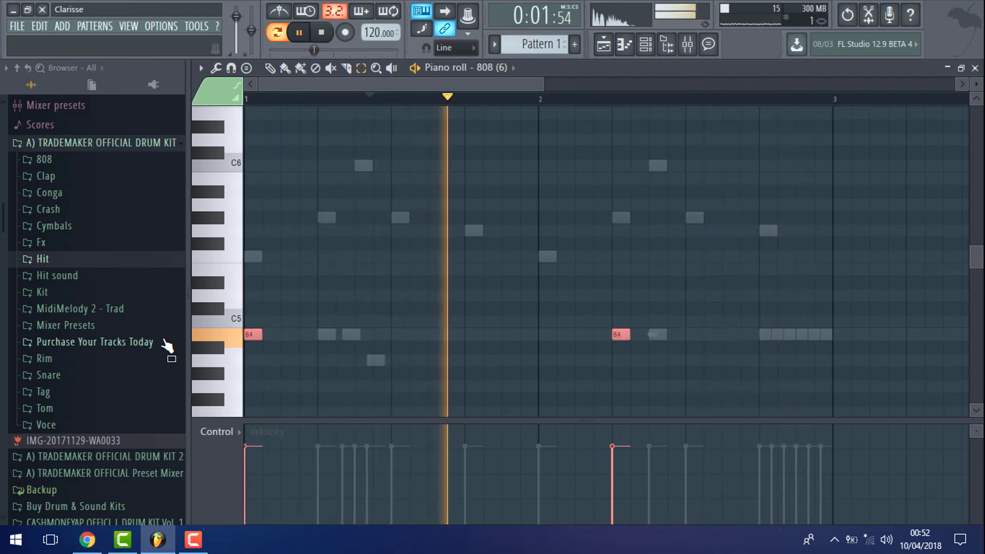
Try the selected 808 notes at C5, an octave lower, B4, A#4 and A4 during playback
key(shift+Up)
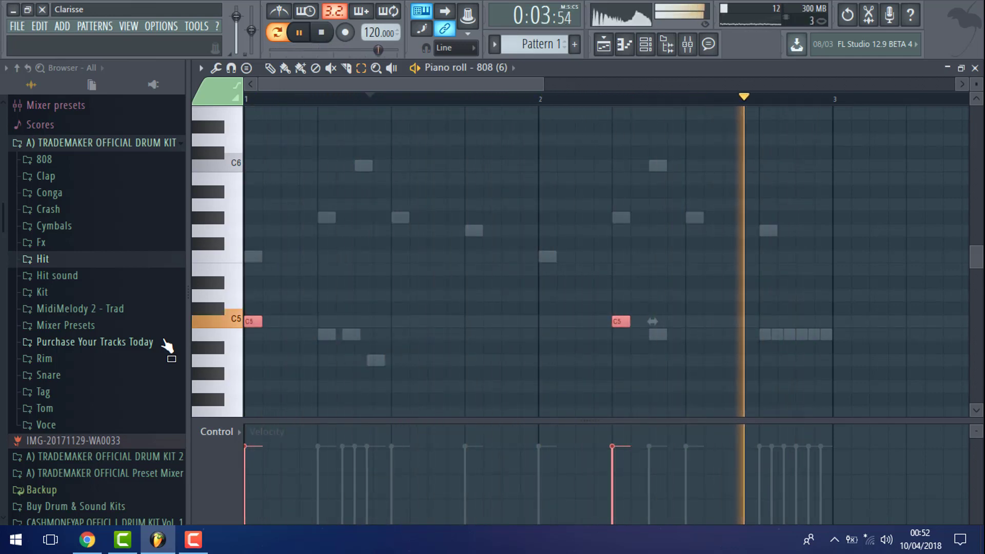
key(ctrl+Down)
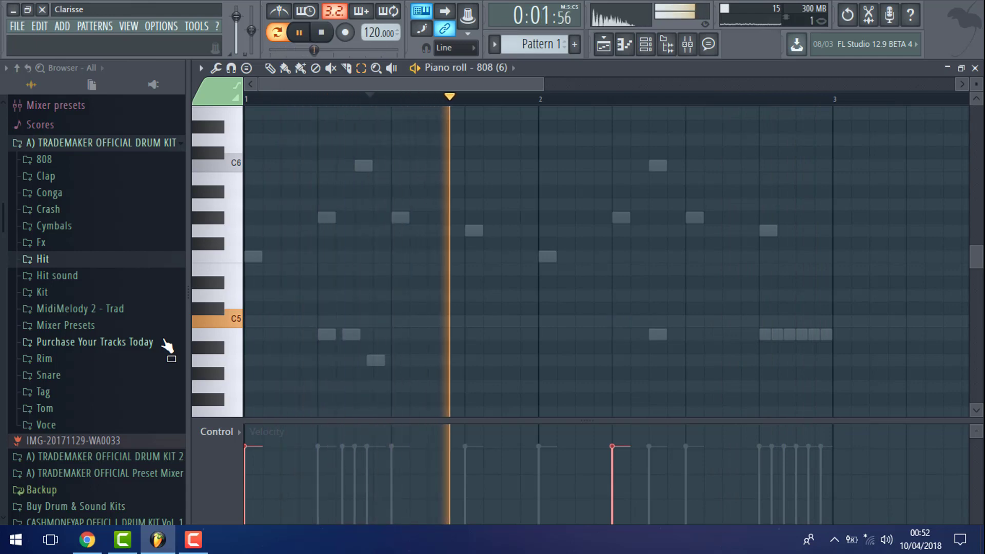
key(ctrl+Up)
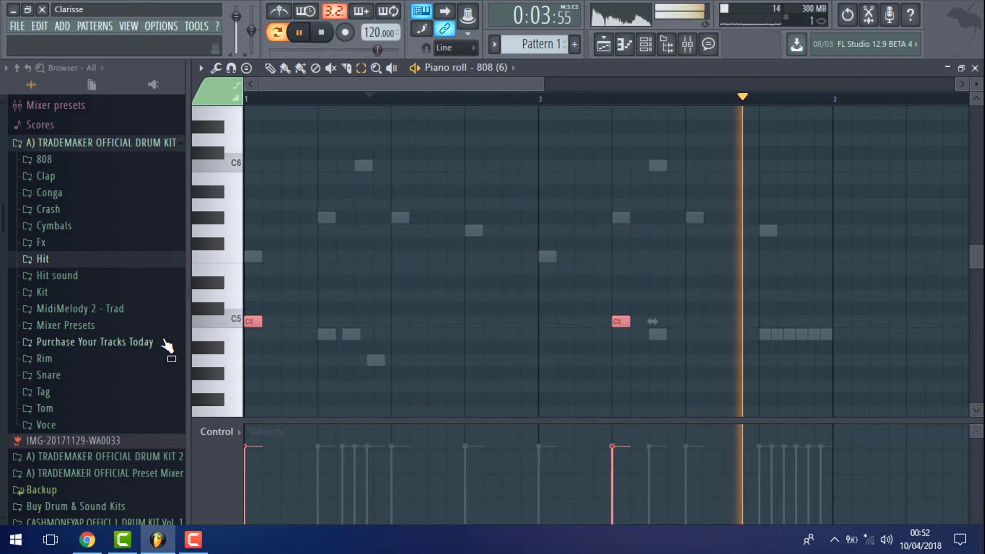
key(shift+Down)
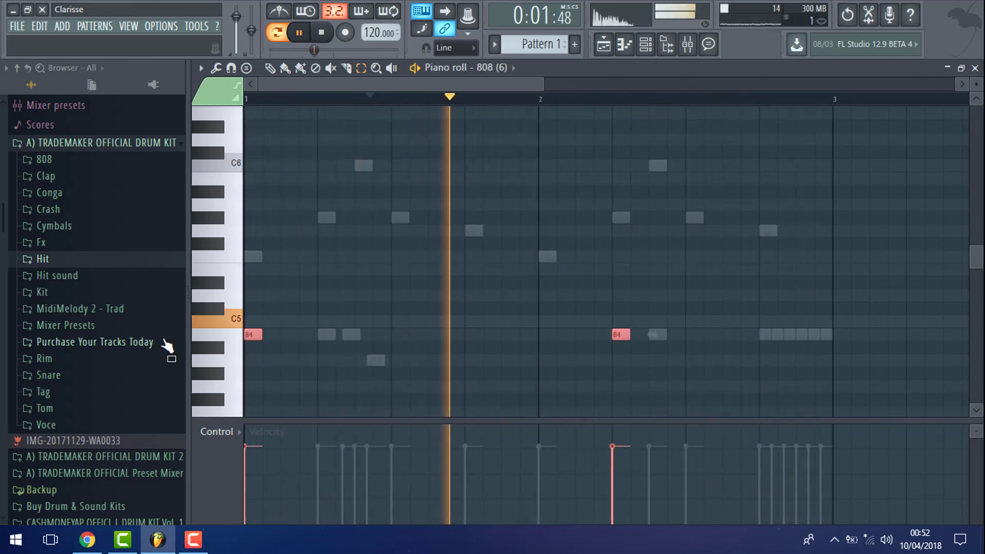
key(shift+Down)
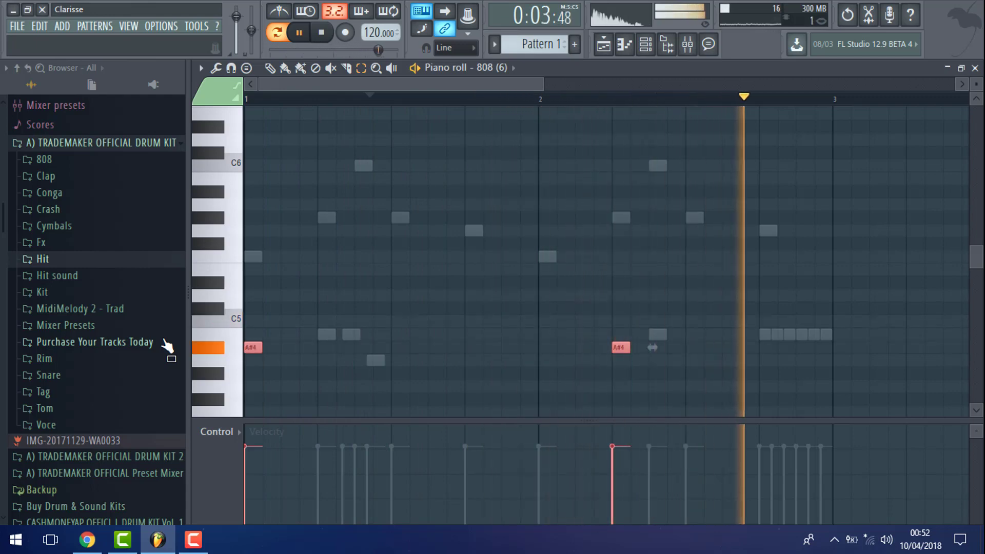
key(shift+Down)
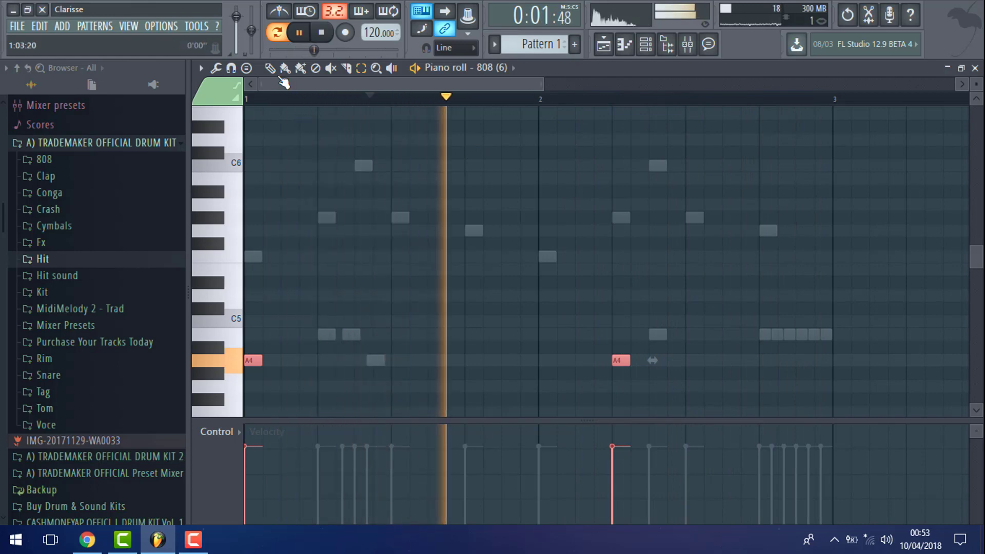
key(shift+Up)
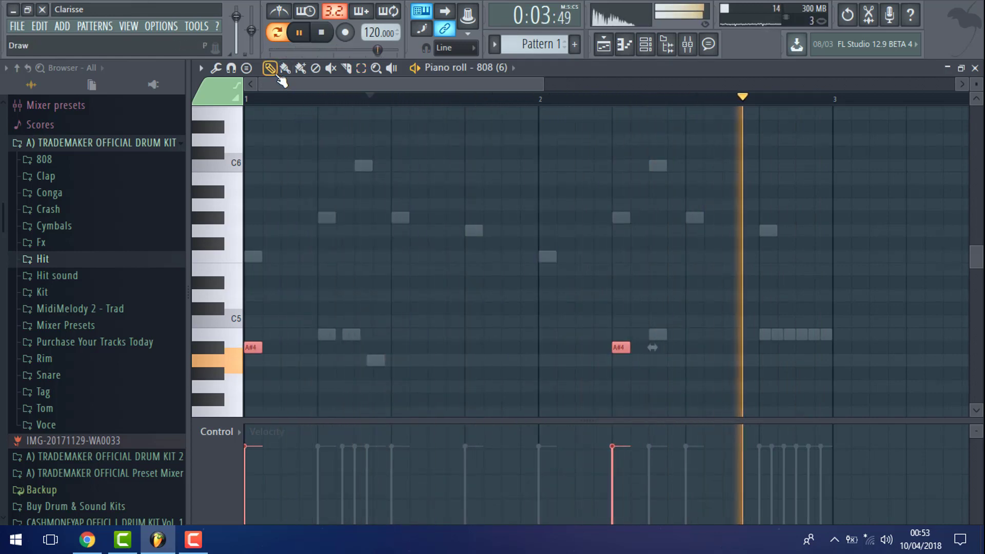
key(shift+Down)
Raise both 808 notes an octave and settle them on F5, in line with the melody's first note
key(ctrl+Up)
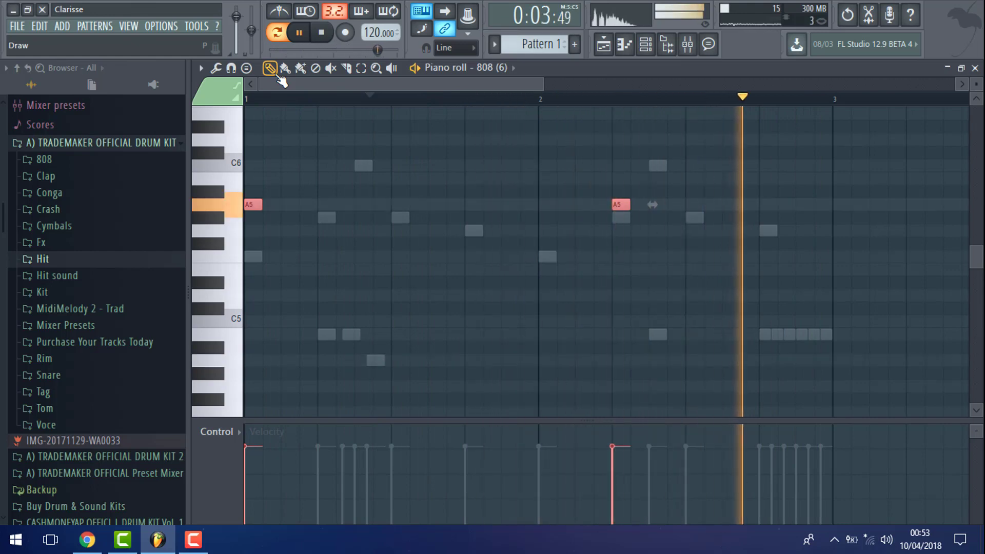
key(space)
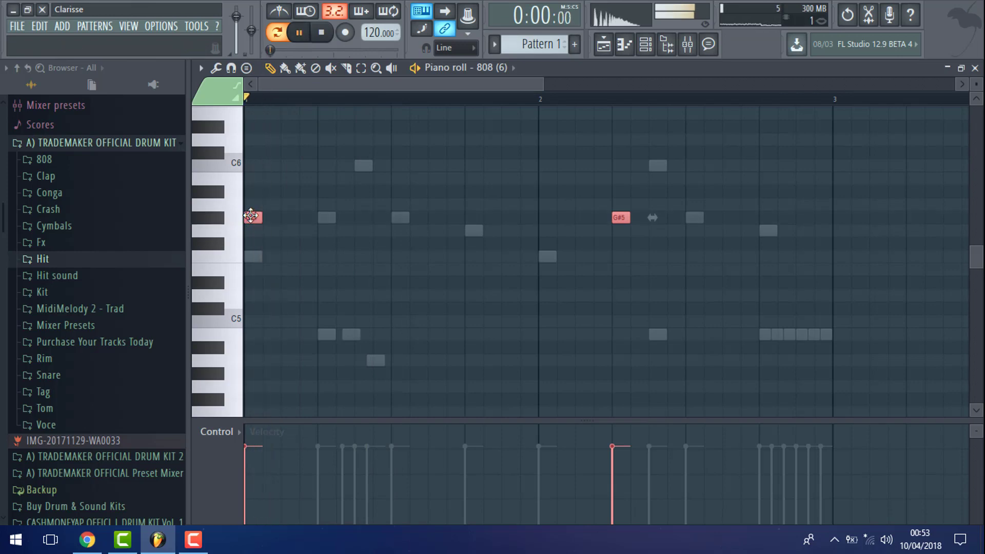
drag(247, 233, 246, 250)
key(space)
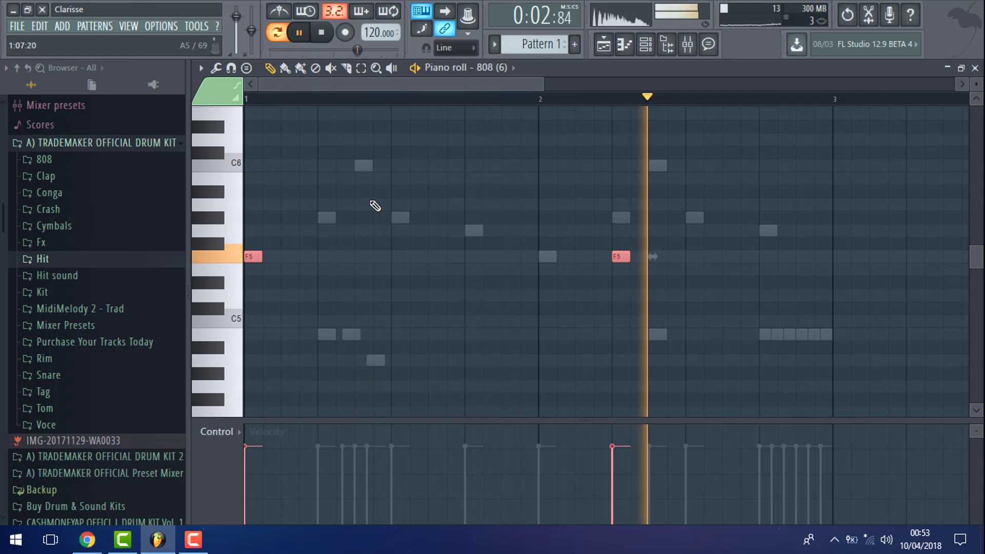
Set the 808 (6) track's Fruity Fast Dist Pre knob just past its midpoint and lower the track's fader to 95%
click(689, 50)
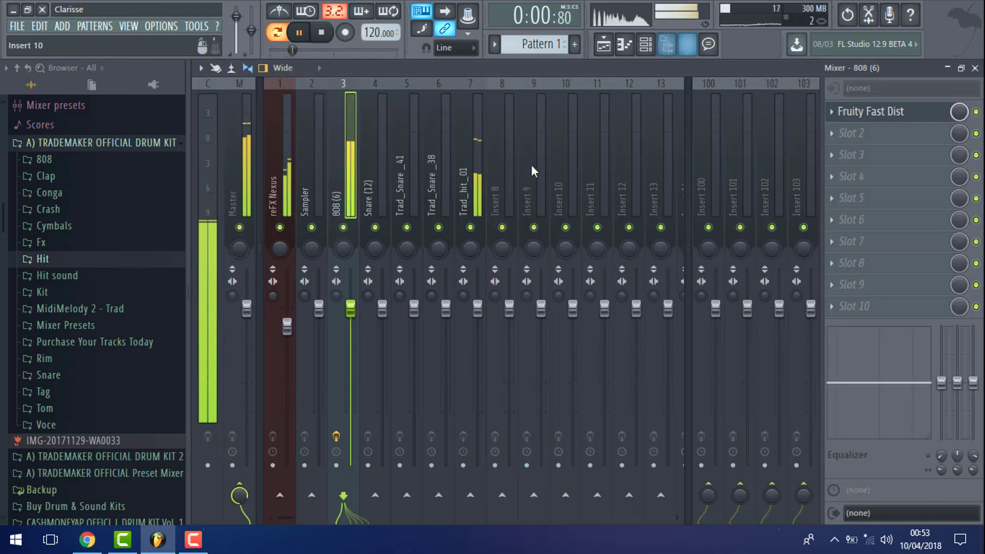
click(923, 112)
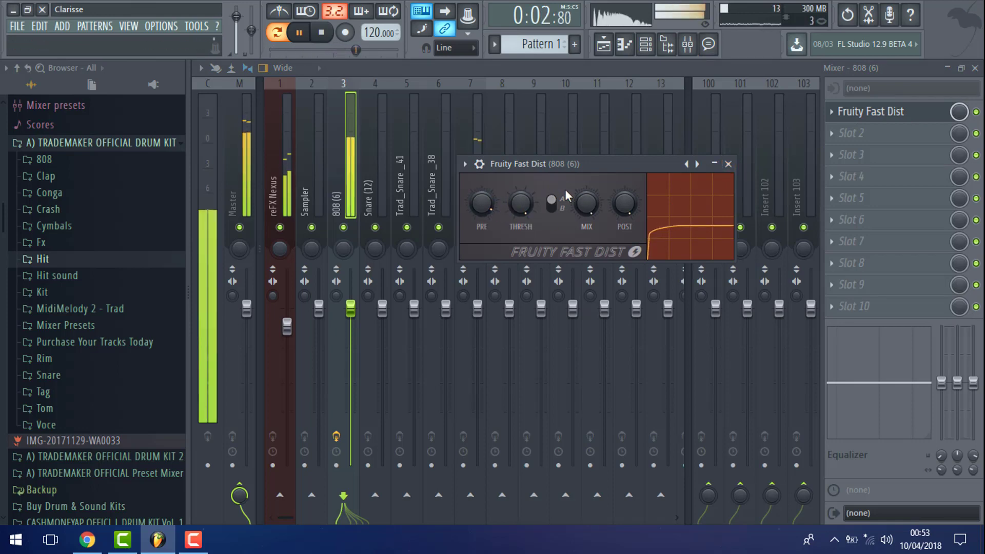
drag(481, 204, 481, 225)
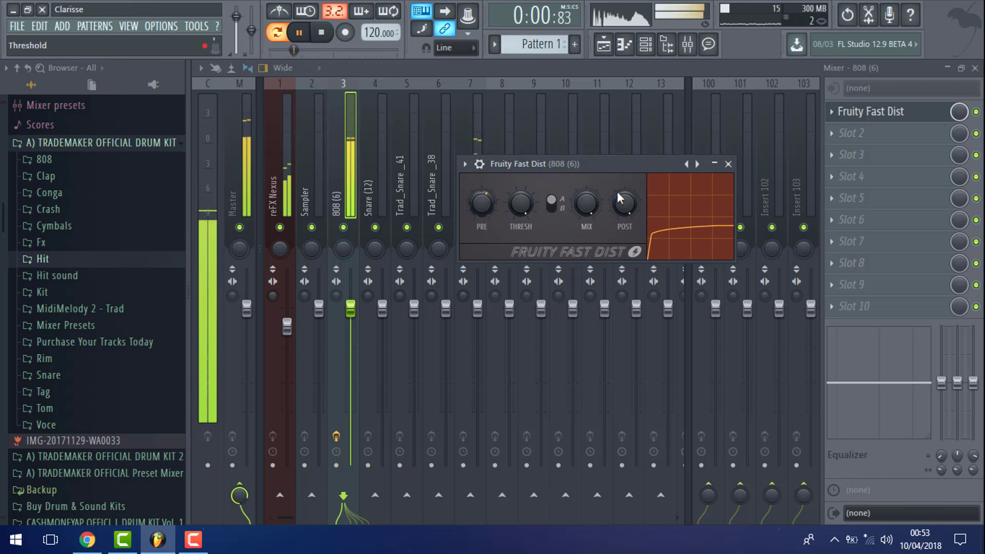
click(727, 165)
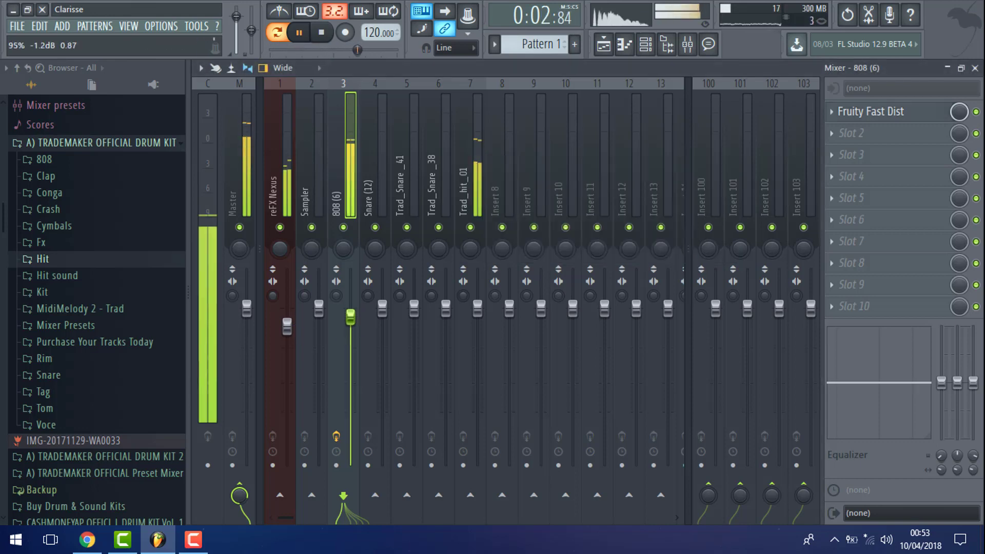
Load Fruity Parametric EQ 2 into the 808 (6) track's second effect slot and cut the highs steeply with band 7
click(843, 157)
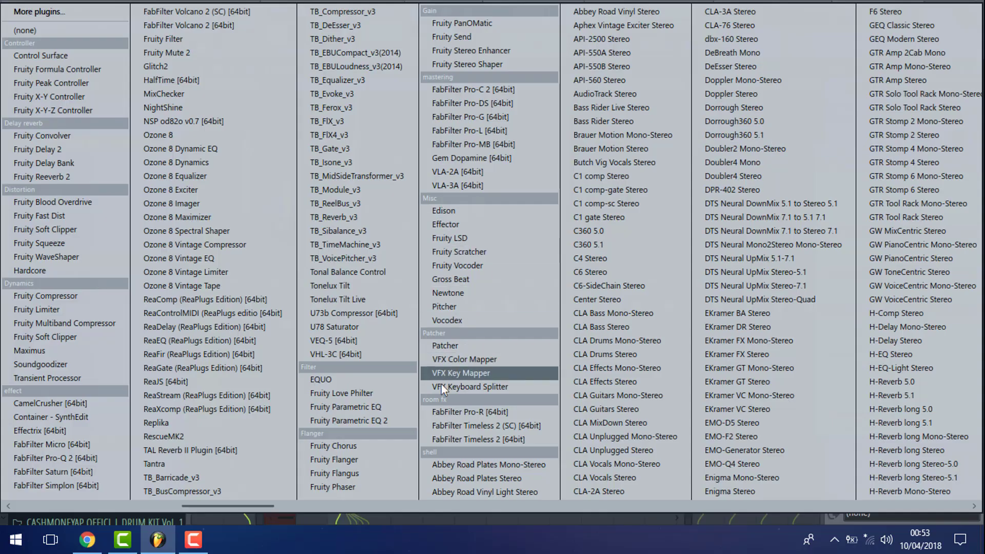
click(393, 419)
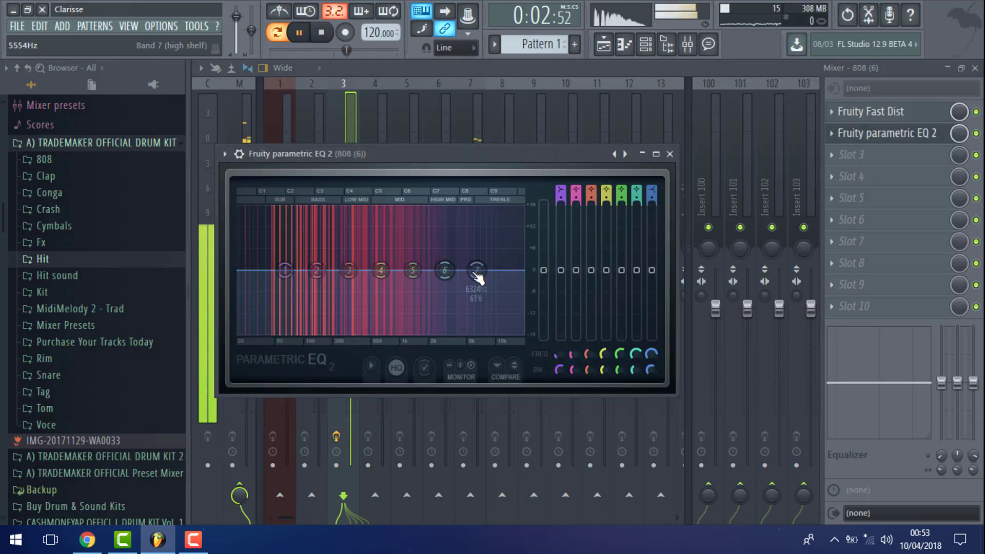
drag(487, 269, 486, 290)
drag(412, 339, 463, 333)
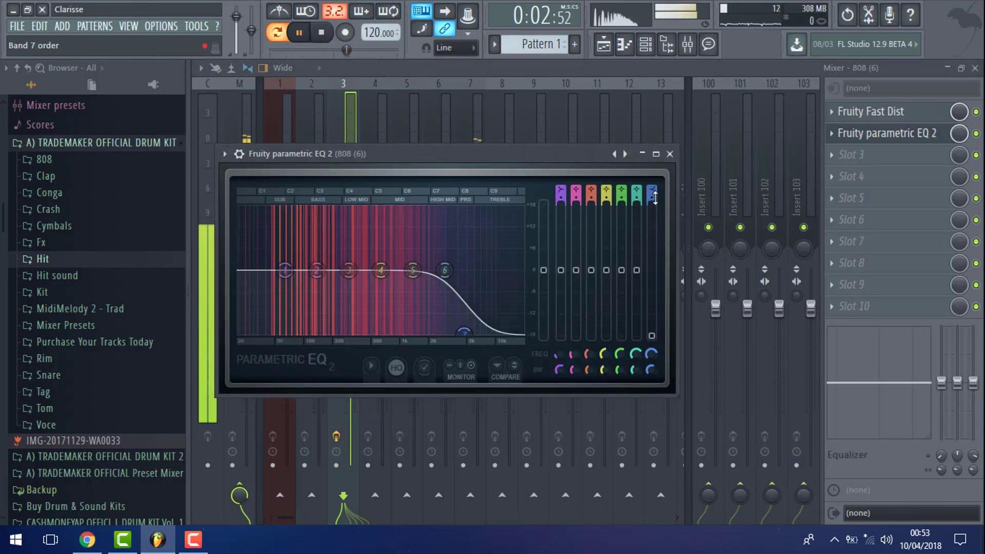
drag(651, 199, 649, 192)
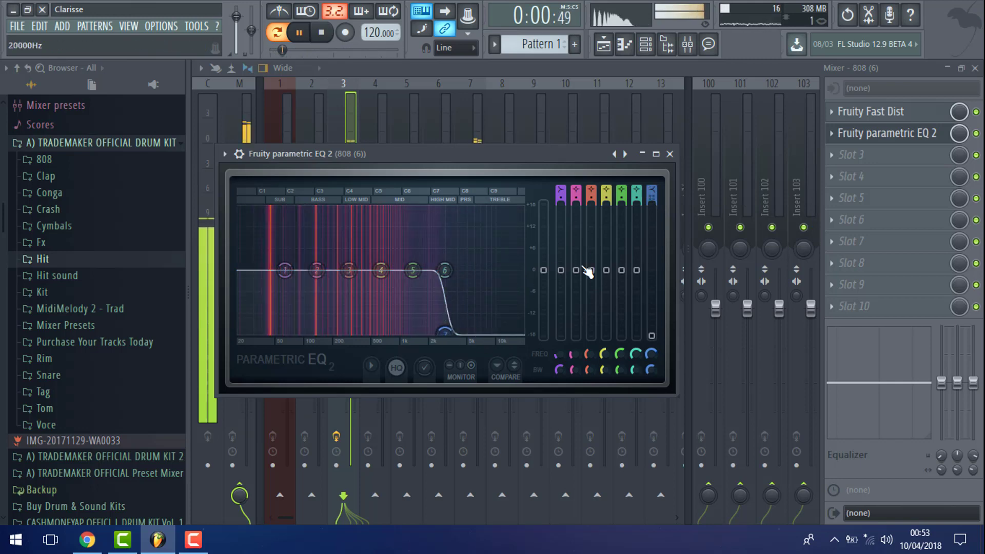
Roll off the lowest frequencies with EQ band 1 and make a narrow dip in the sub range with band 2
drag(292, 276, 299, 297)
scroll(281, 283, down, 5)
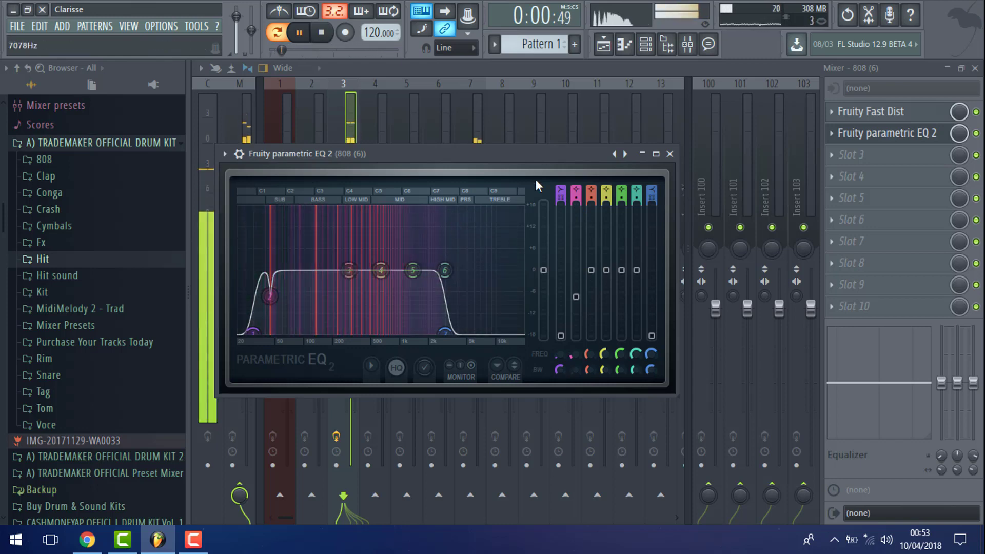
Place Pattern 1 at the start of Track 1 in the playlist and pull the Trad_hit_01 mixer fader far down
click(604, 45)
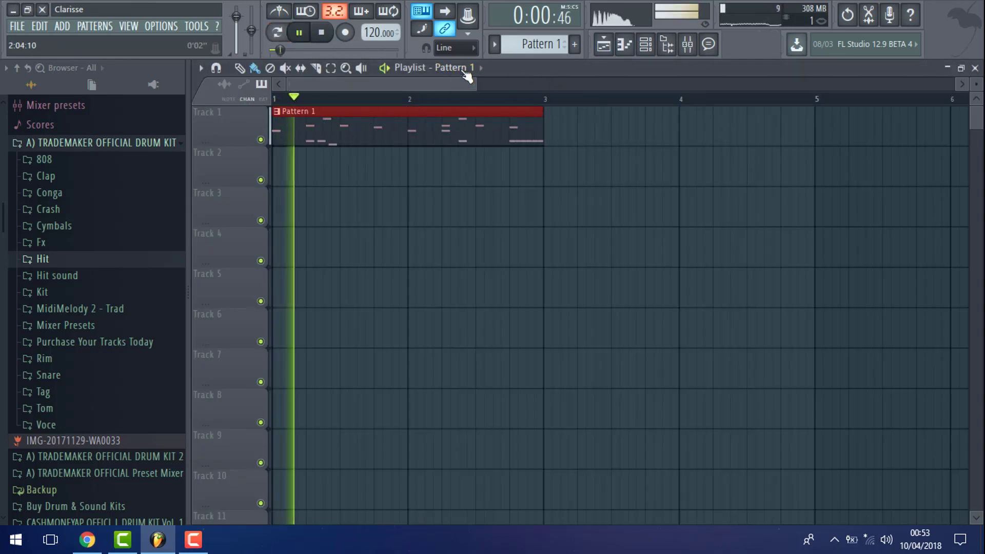
click(687, 44)
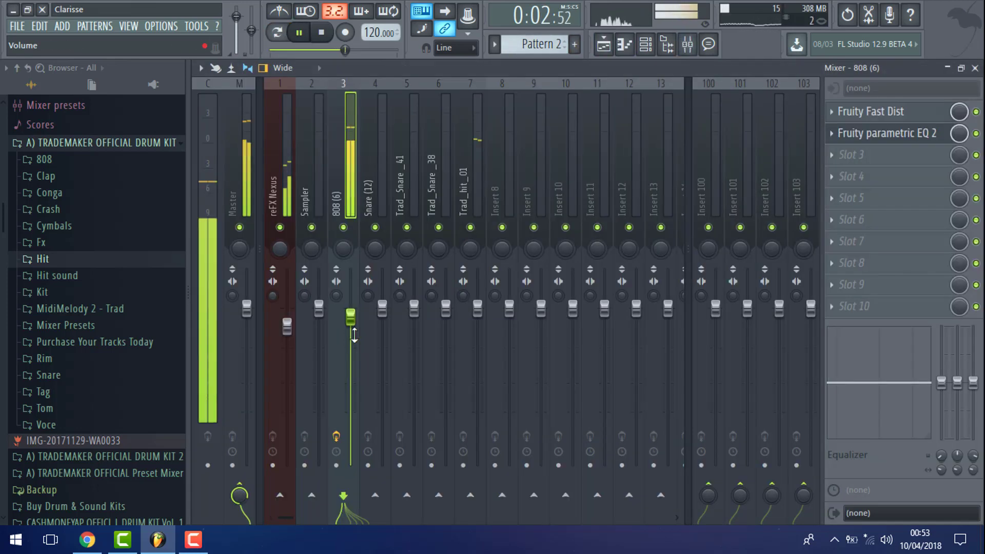
click(478, 309)
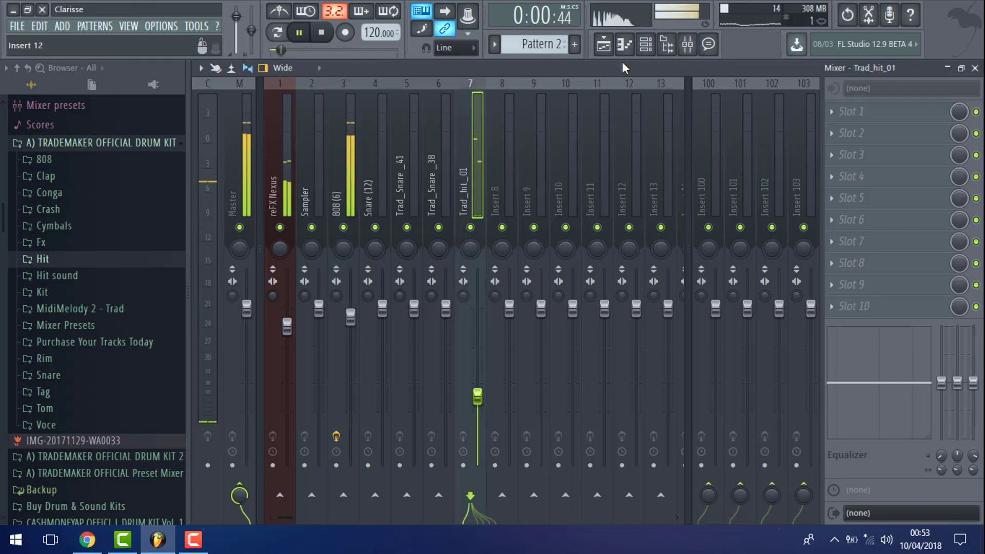
Add Trad_hit_02 from the drum kit's Hit folder as a new channel and return to the playlist
click(624, 46)
click(645, 45)
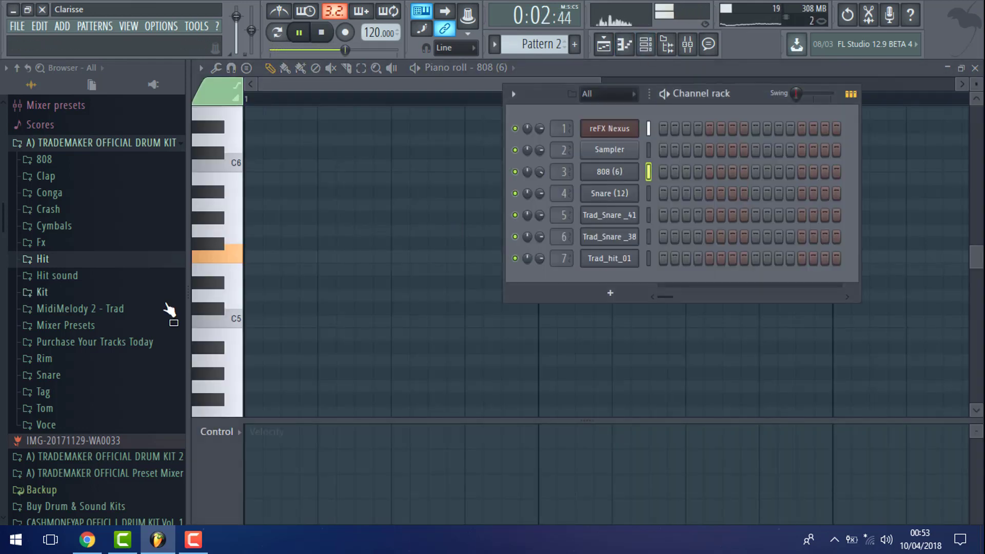
click(72, 262)
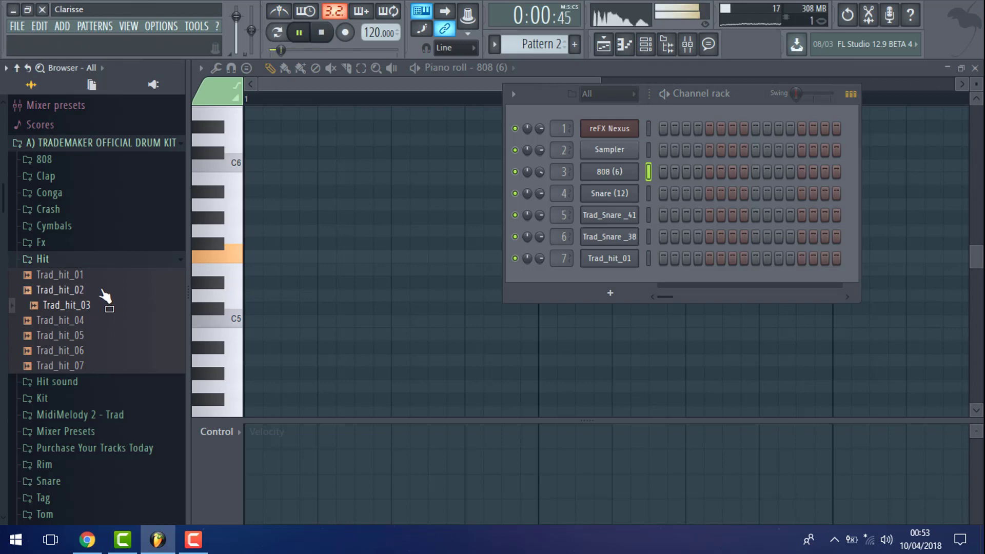
right_click(97, 300)
click(123, 303)
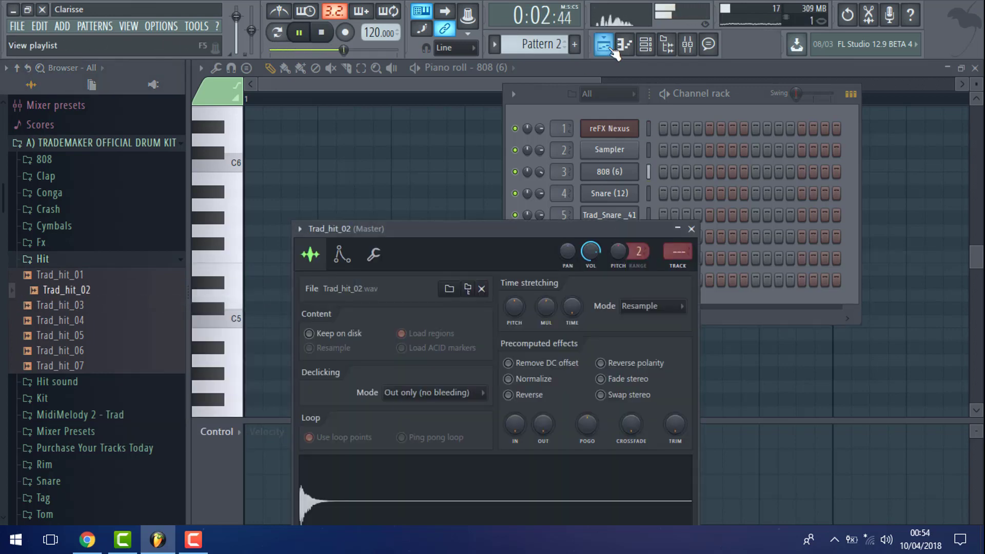
click(604, 45)
scroll(519, 42, down, 1)
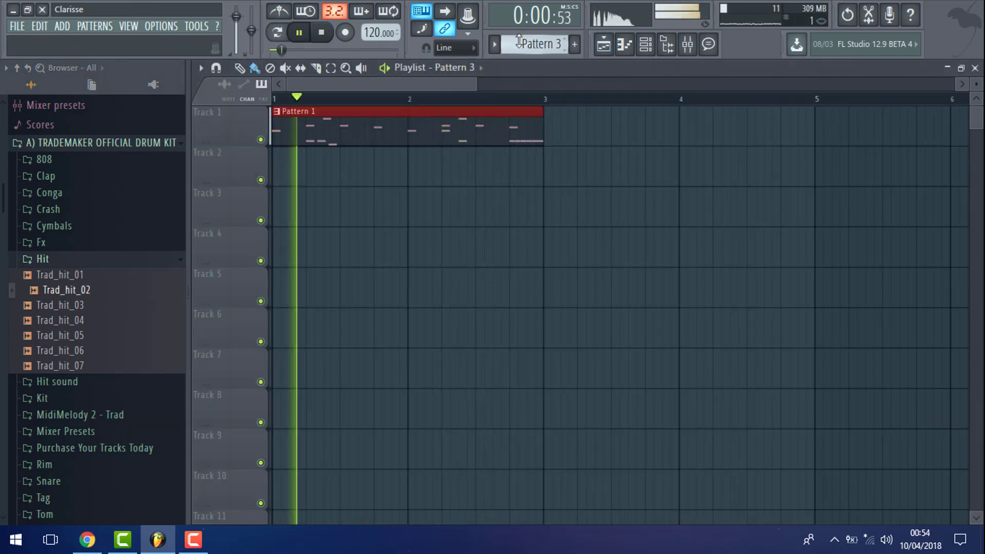
click(296, 178)
right_click(323, 179)
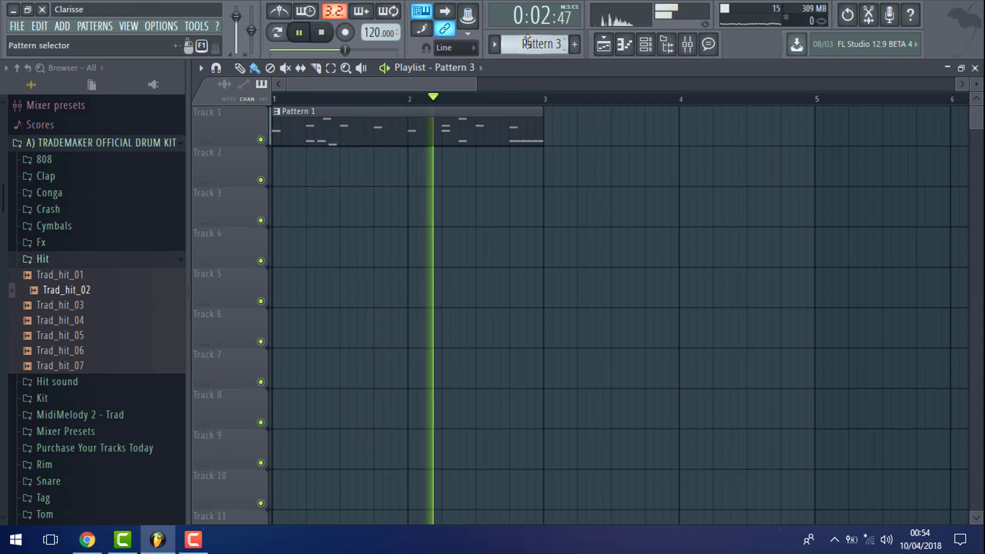
scroll(528, 41, up, 1)
Place Pattern 2 in bar 1 of Track 2 and fill its Trad_hit_02 channel on every second step
click(294, 156)
drag(345, 161, 317, 165)
key(F6)
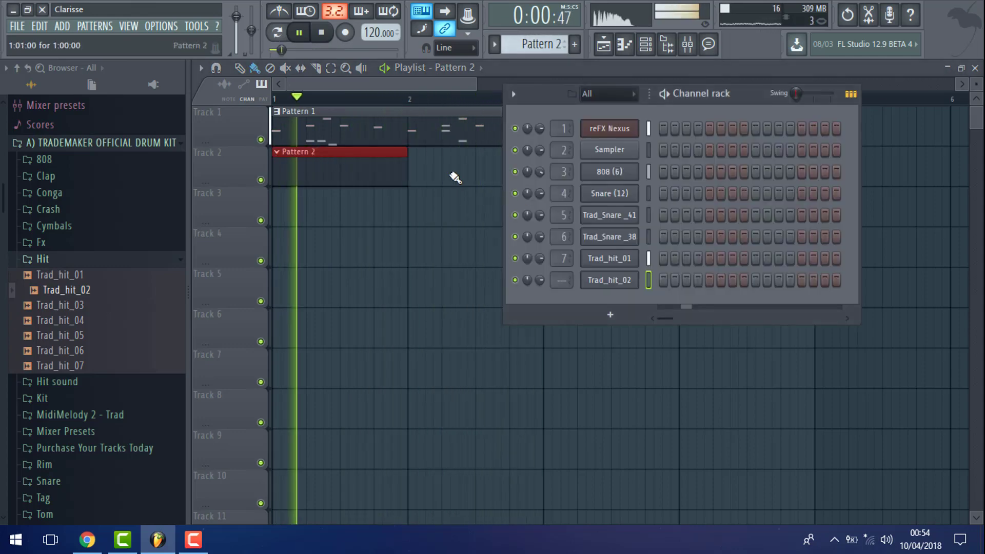
right_click(590, 277)
click(791, 325)
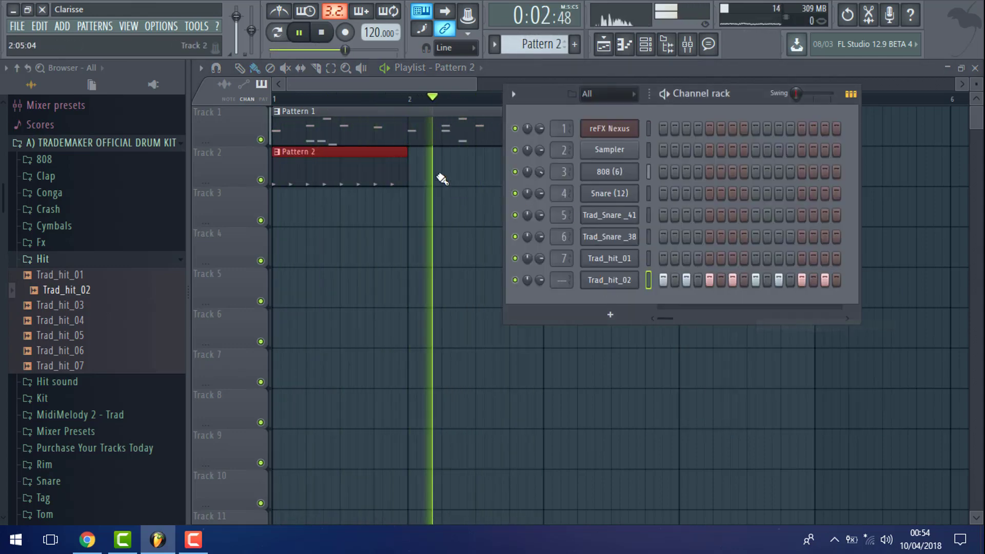
Repeat Pattern 2 in bar 2 of Track 2 and route the Trad_hit_02 channel to mixer track 8
click(416, 176)
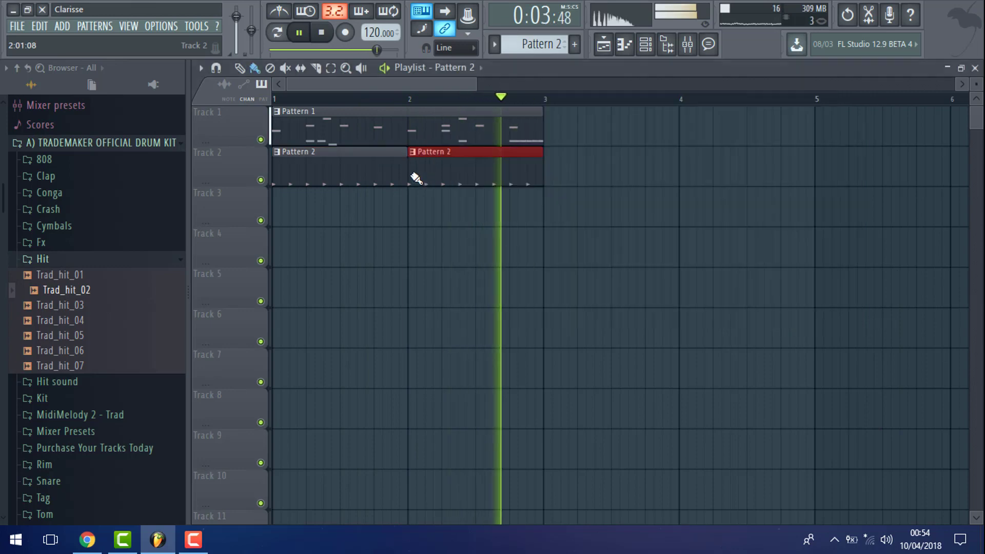
click(645, 45)
click(615, 279)
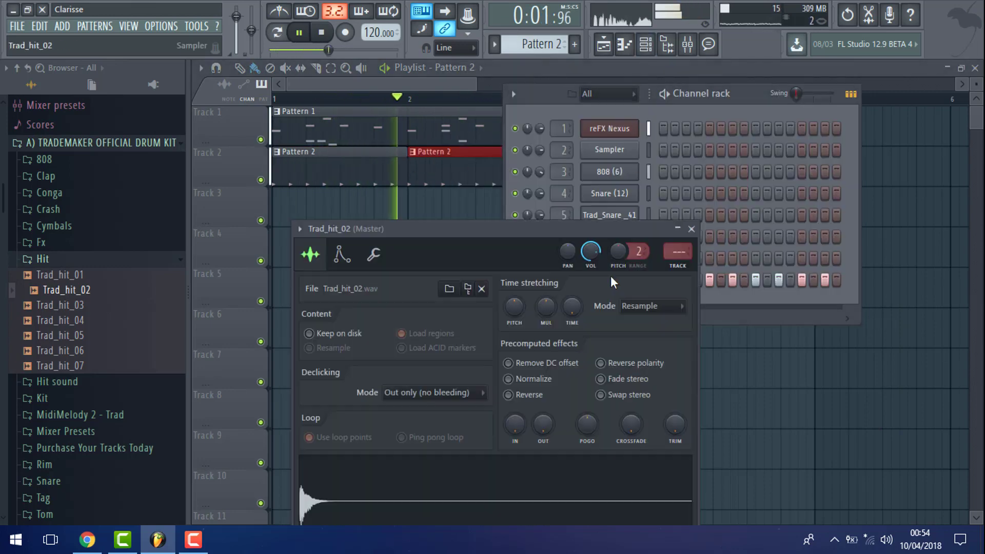
click(300, 228)
click(501, 277)
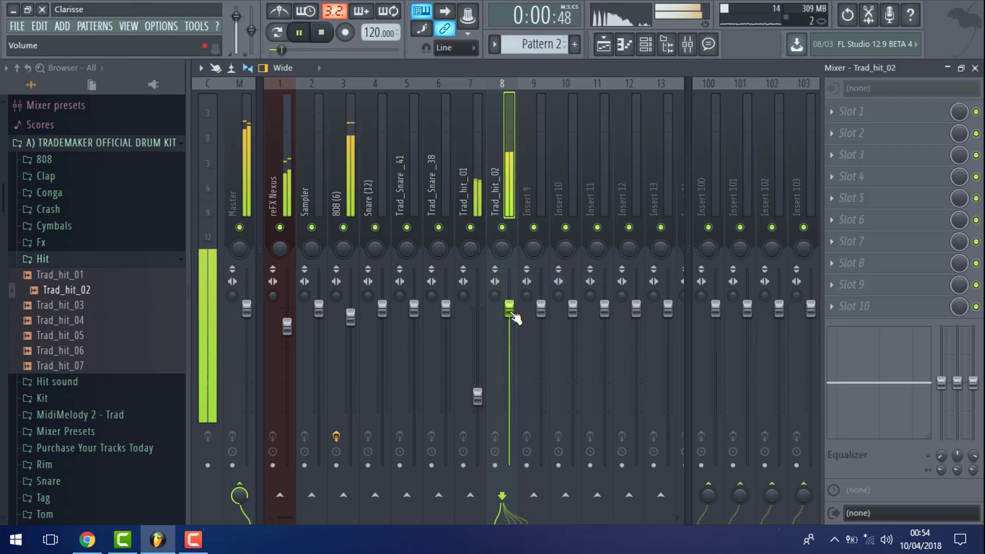
Lower the Trad_hit_02 channel's pitch and pull its mixer fader down
click(652, 51)
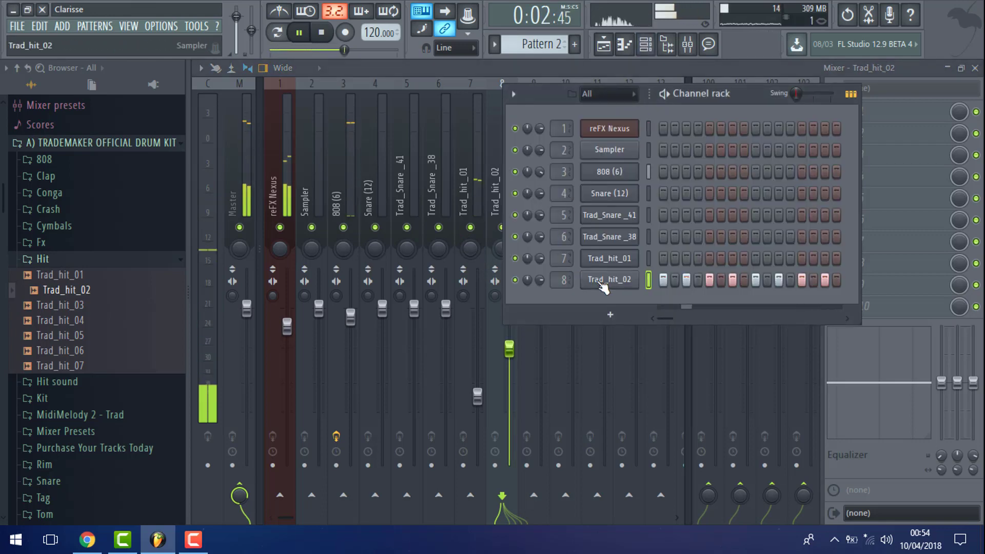
click(602, 284)
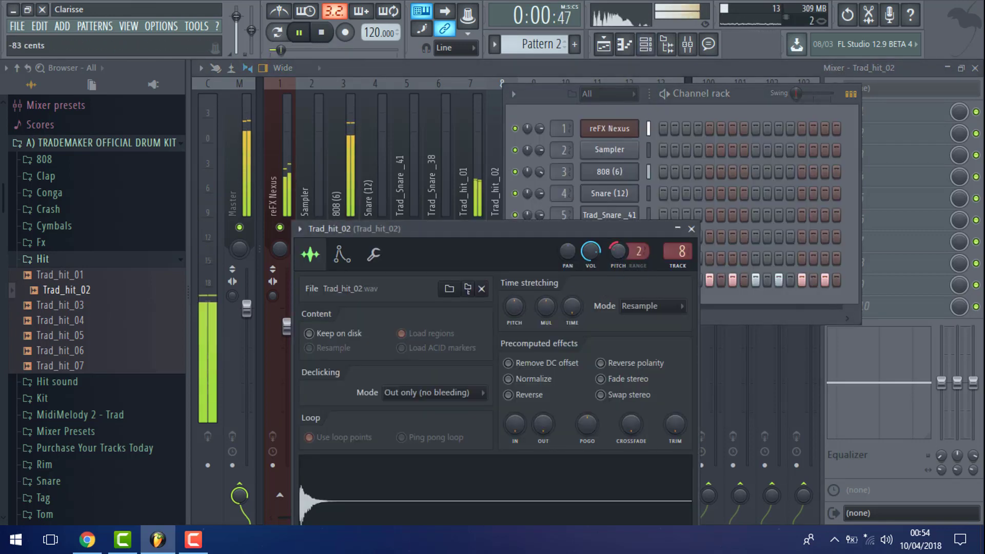
click(556, 66)
drag(509, 307, 512, 359)
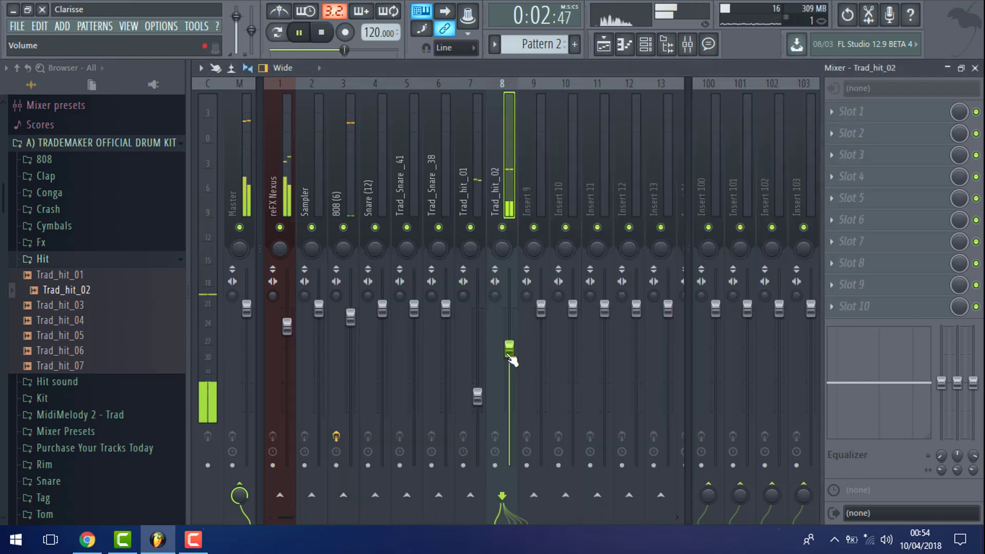
Select Pattern 3 and place it in bar 1 of Track 3 in the playlist
click(603, 44)
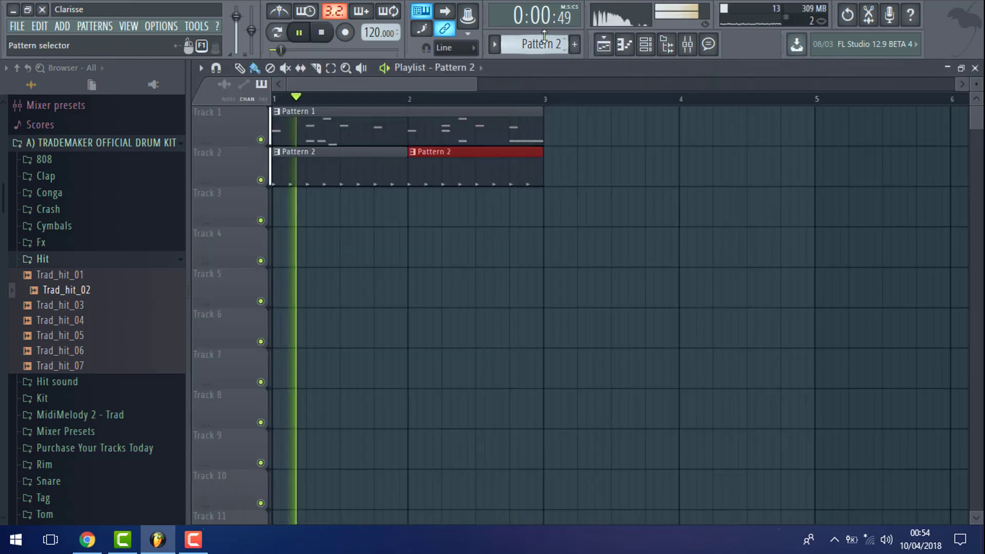
scroll(537, 46, down, 2)
scroll(536, 46, up, 2)
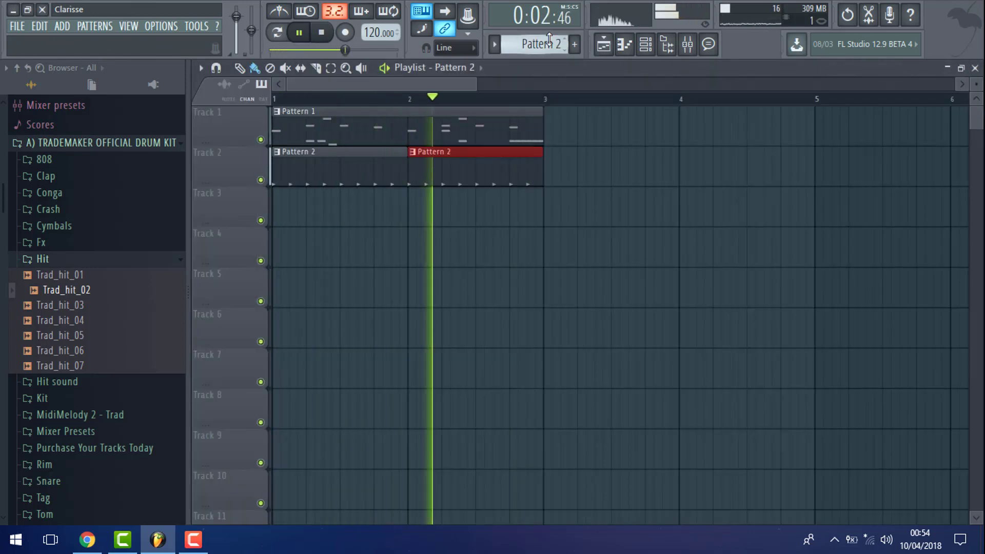
scroll(549, 38, down, 1)
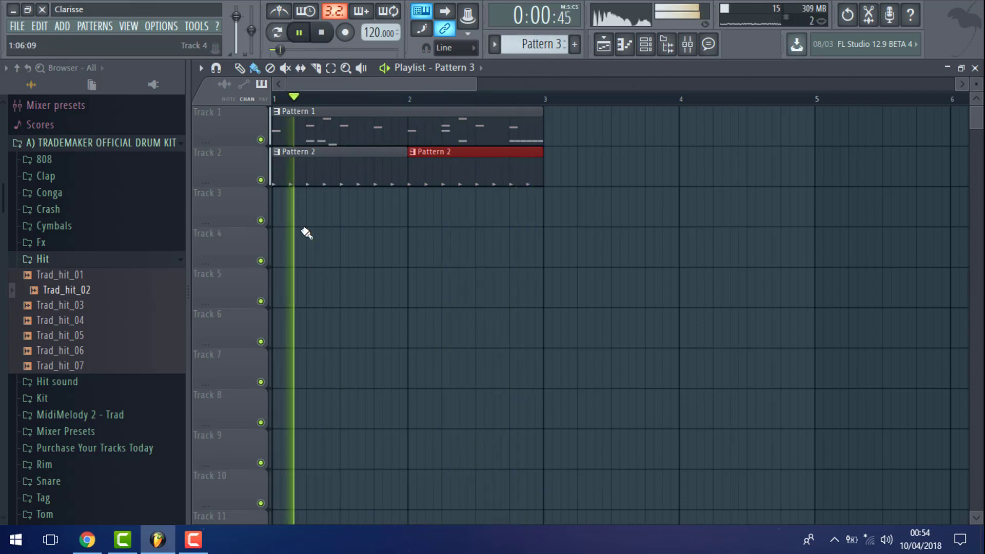
click(315, 210)
Open Pattern 1 and copy the notes of its 808 (6) channel
double_click(398, 140)
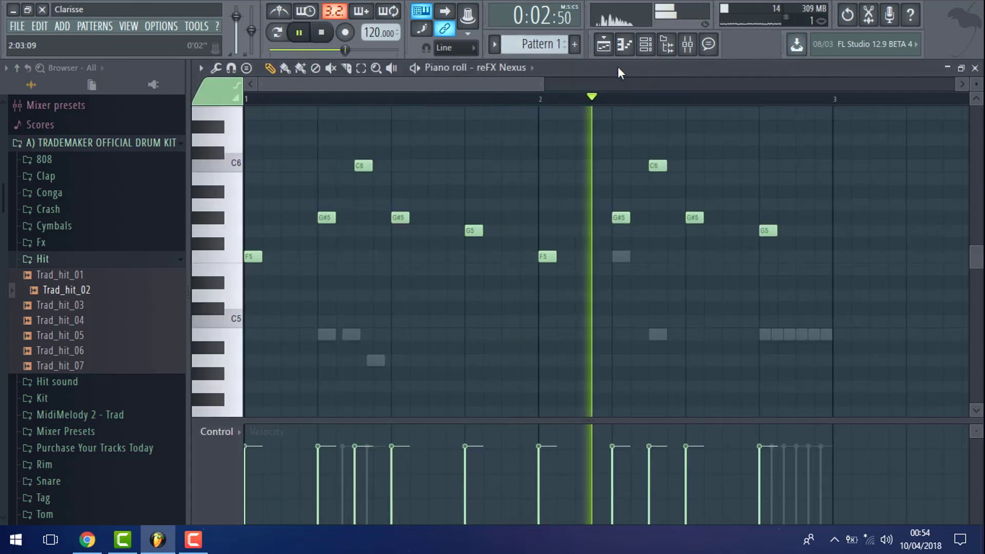
click(646, 44)
right_click(617, 173)
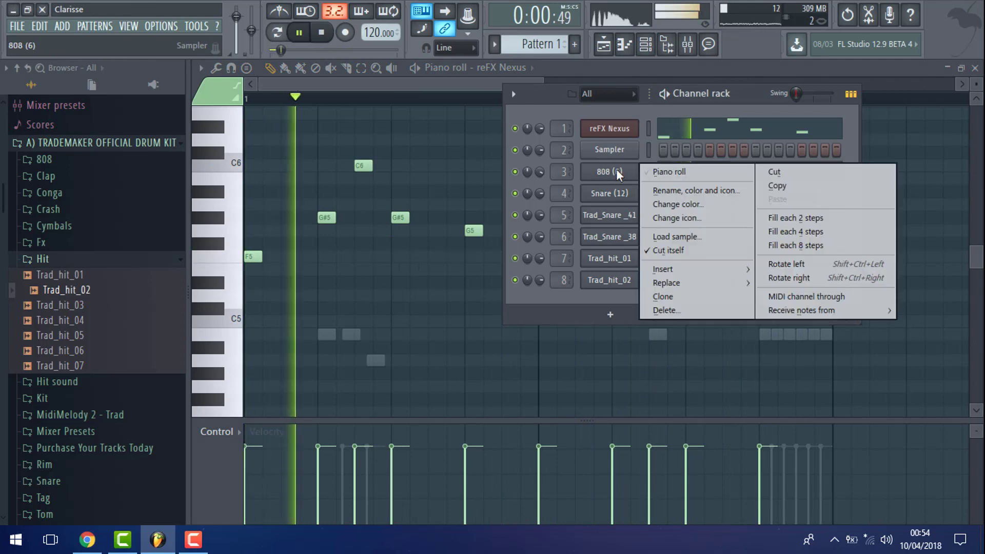
click(771, 188)
Stop playback, open Pattern 3 and add Trade_Kit_10 from the drum kit's Kit folder as a new channel
click(610, 52)
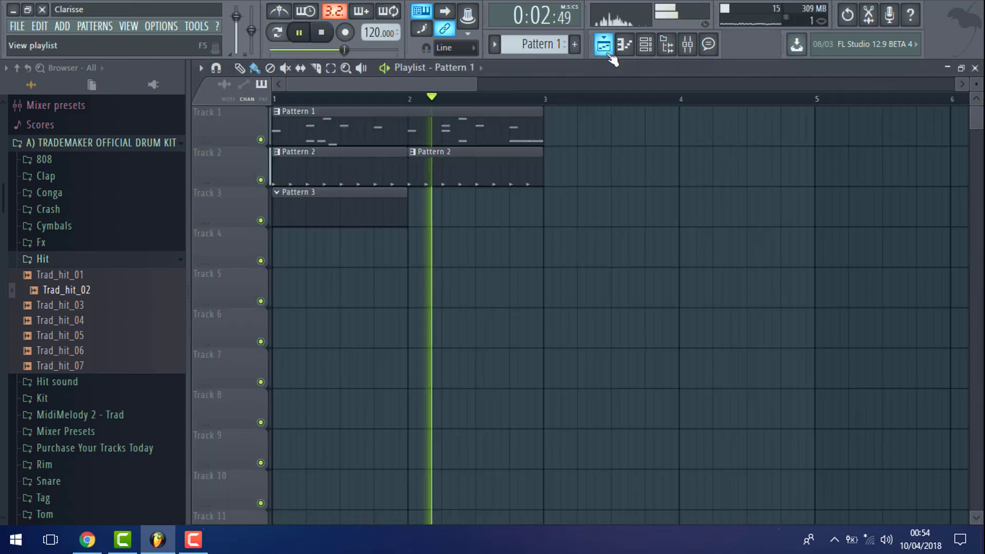
key(space)
double_click(340, 194)
click(69, 262)
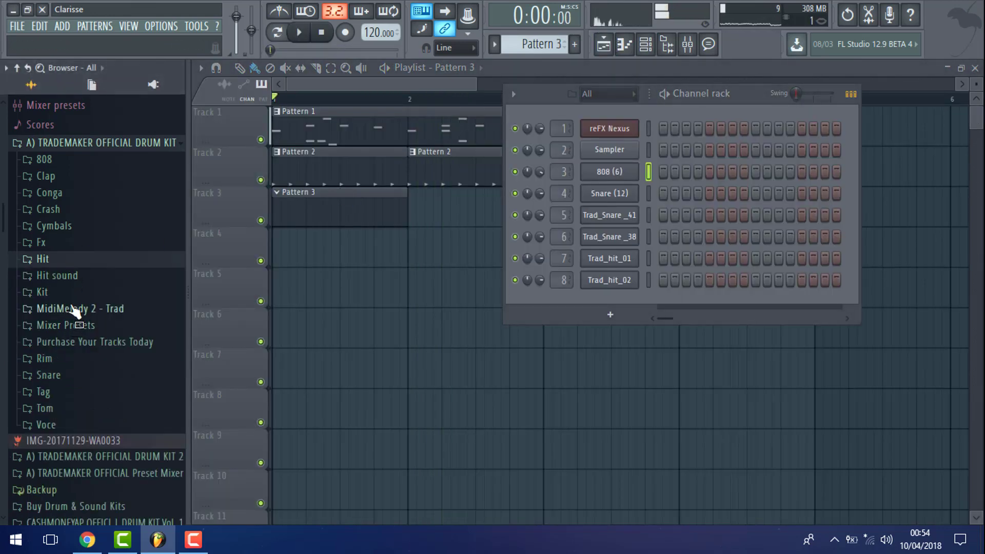
click(71, 292)
click(106, 257)
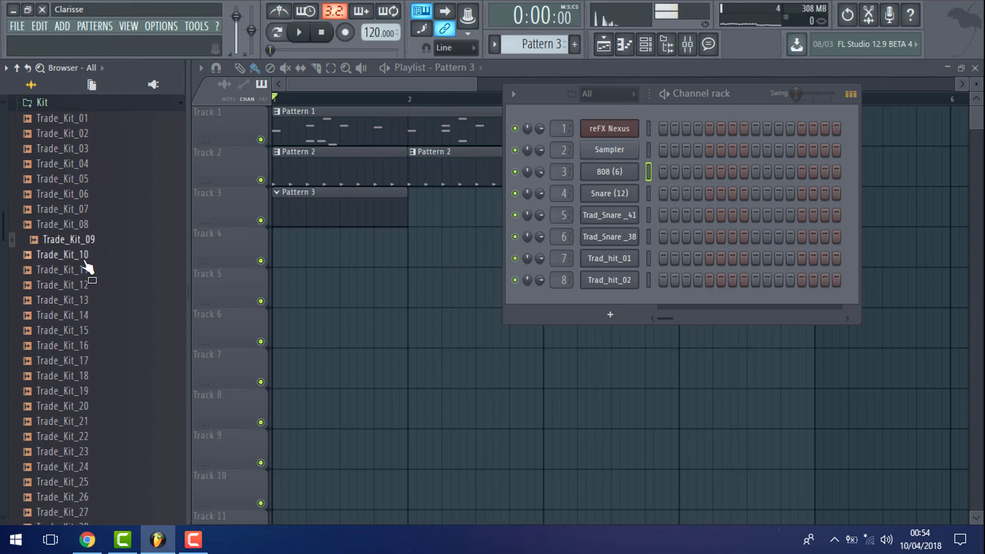
right_click(96, 256)
click(176, 270)
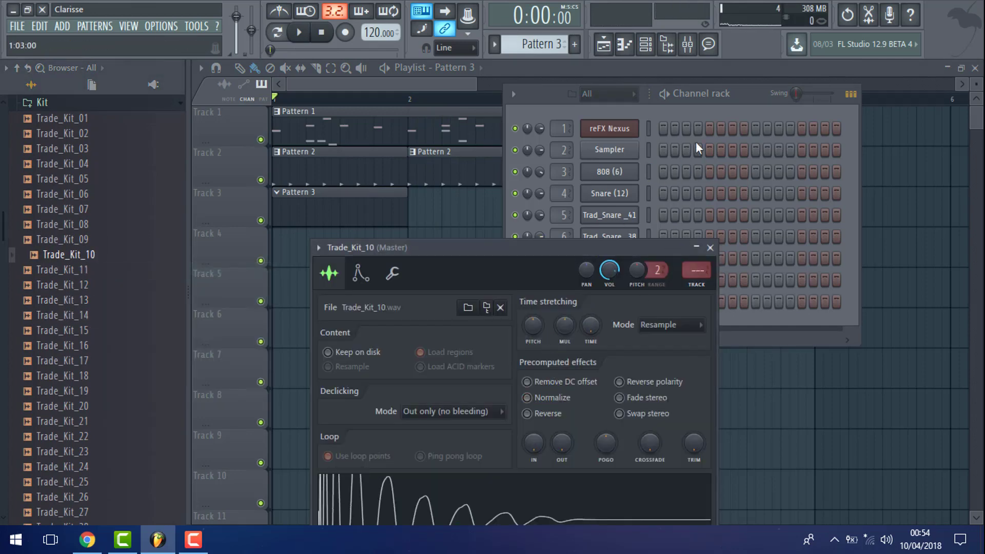
Paste the copied 808 notes into the Trade_Kit_10 channel of Pattern 3 and restart playback in the playlist
drag(724, 100, 639, 82)
right_click(533, 288)
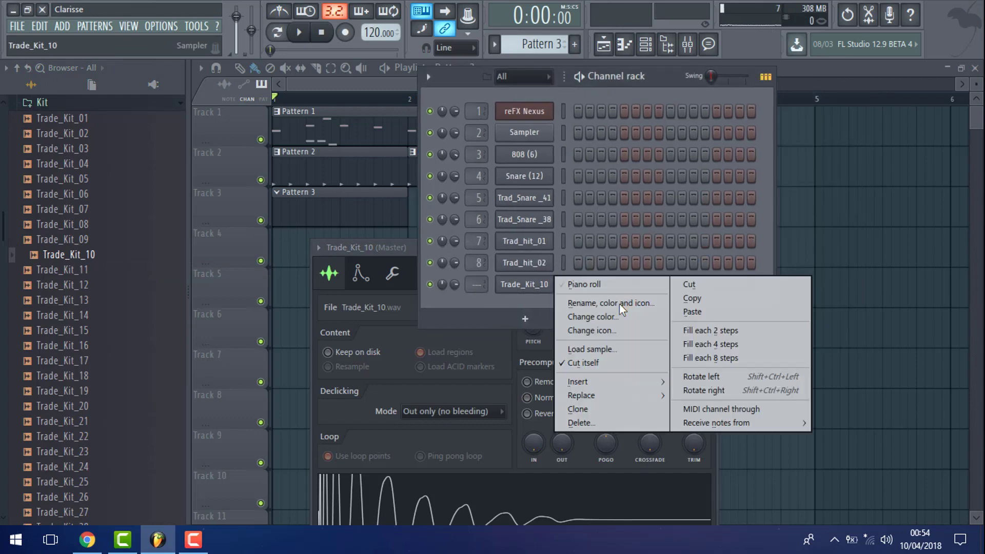
click(687, 312)
key(space)
click(352, 212)
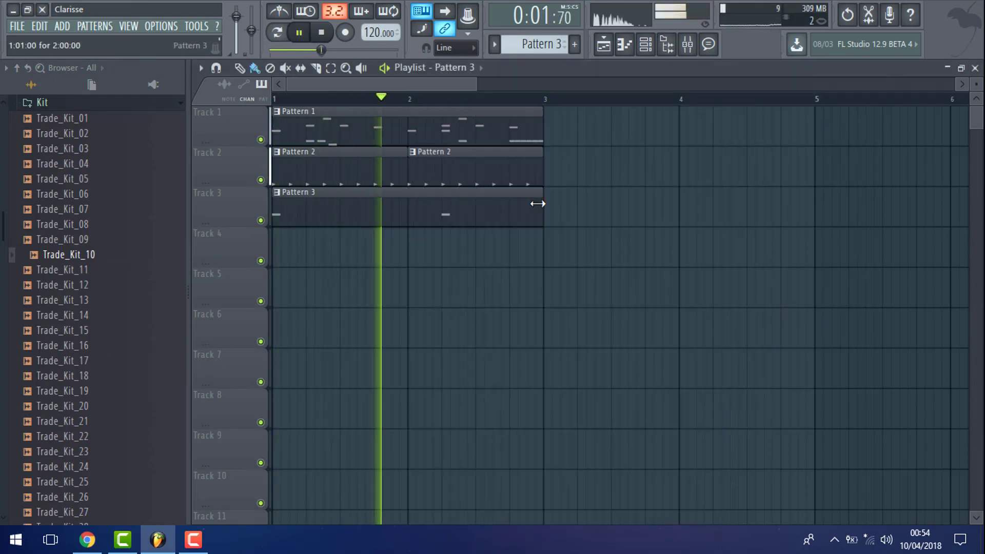
Select both Trade_Kit_10 notes in Pattern 3's piano roll and transpose them down to C5
double_click(299, 213)
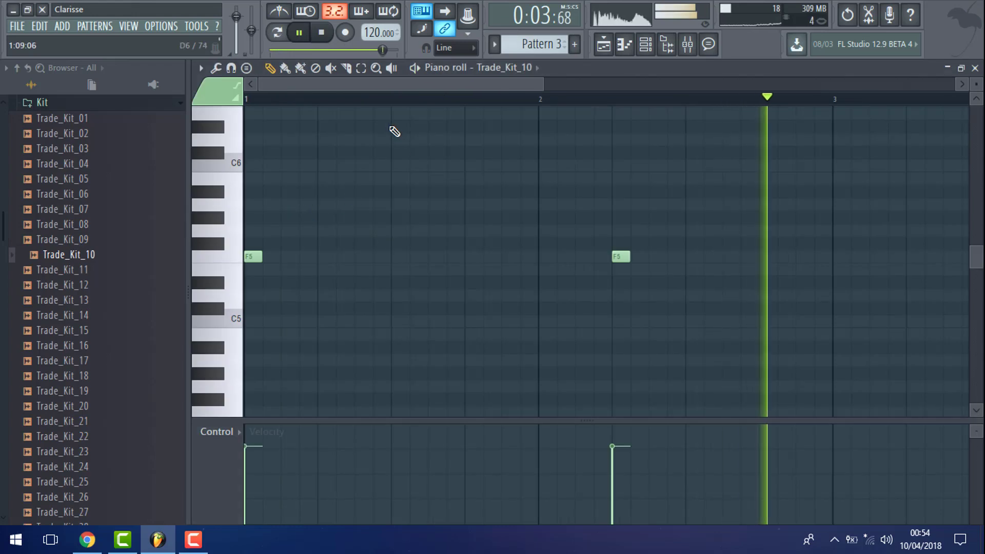
click(361, 67)
drag(664, 199, 241, 264)
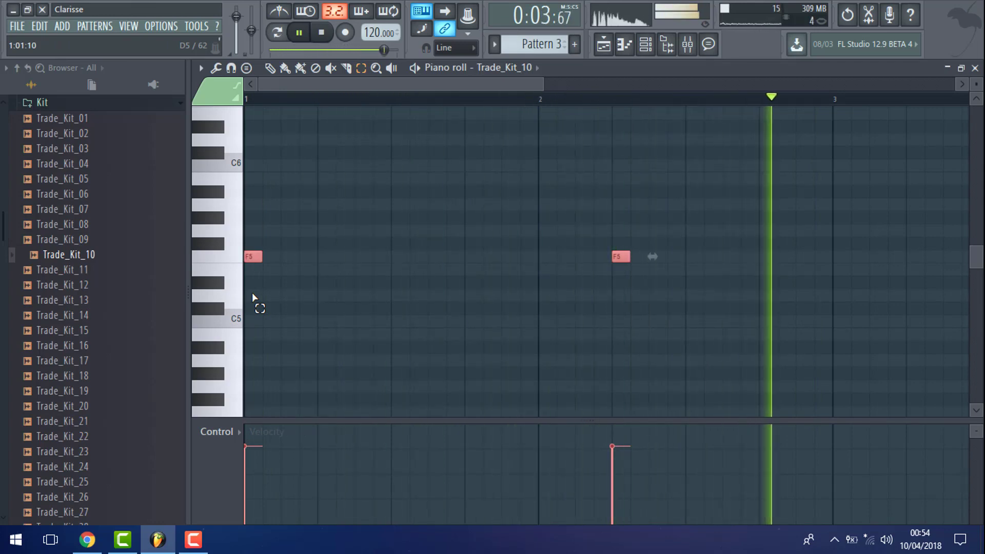
key(shift+Down)
key(shift+Down)
key(shift+Down)
key(shift+Down)
key(shift+Down)
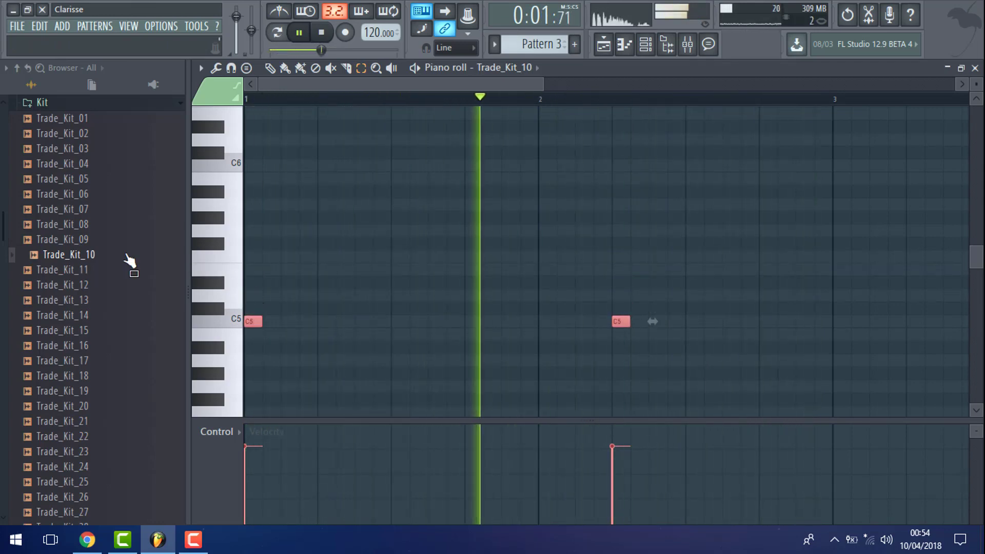
Add C5 notes for Trade_Kit_10 on step 13 of bar 1 and on steps 11 and 14 of bar 2
click(269, 68)
click(467, 323)
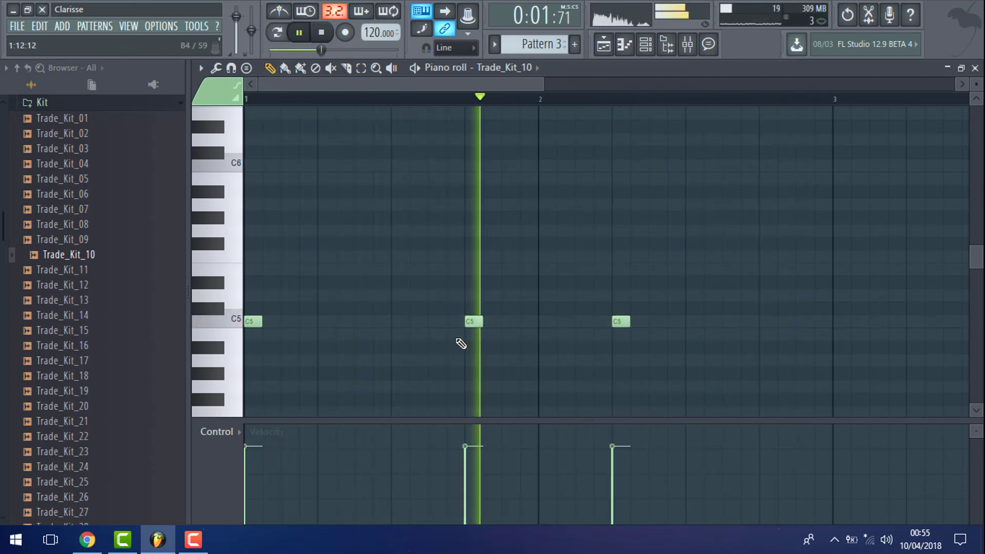
click(726, 322)
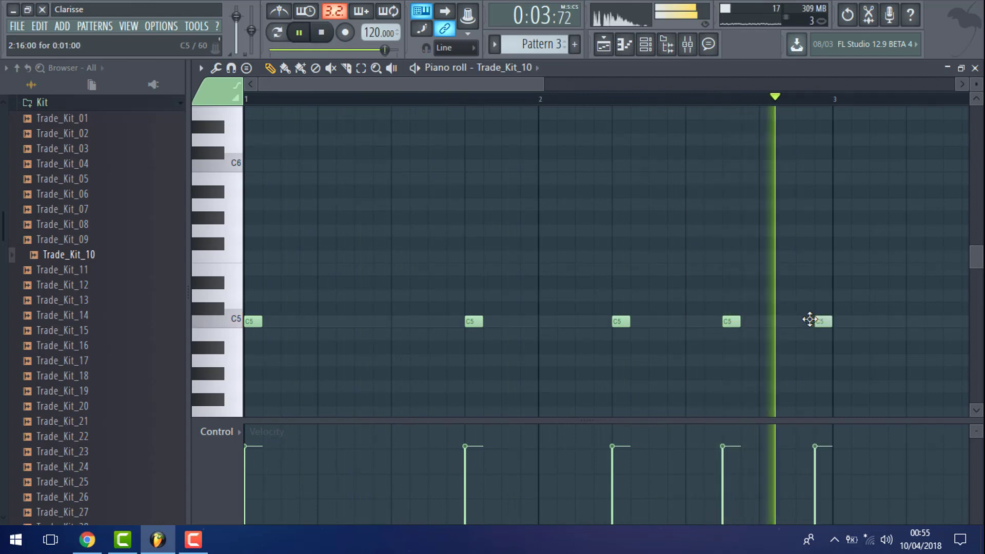
click(785, 321)
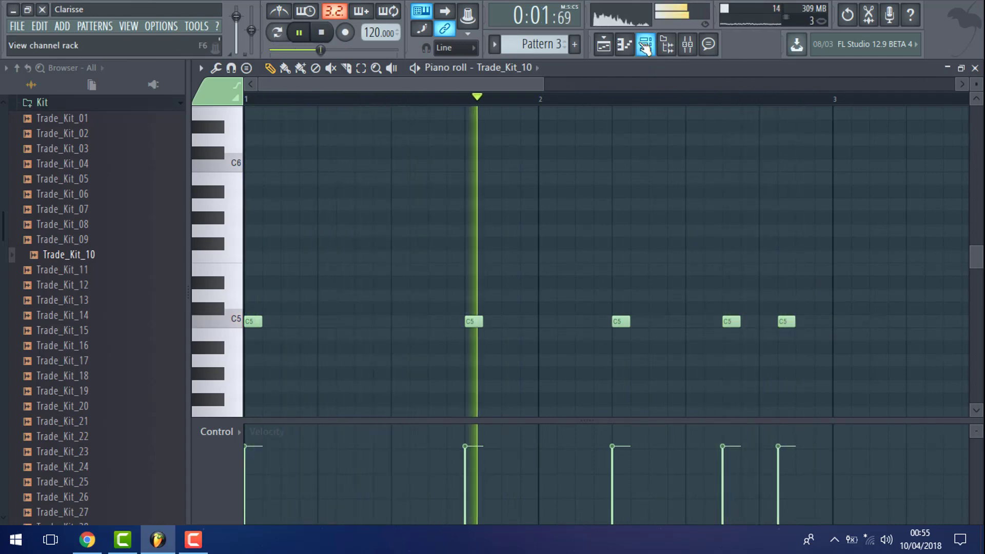
Route the Trade_Kit_10 channel to mixer track 9
click(645, 44)
click(513, 287)
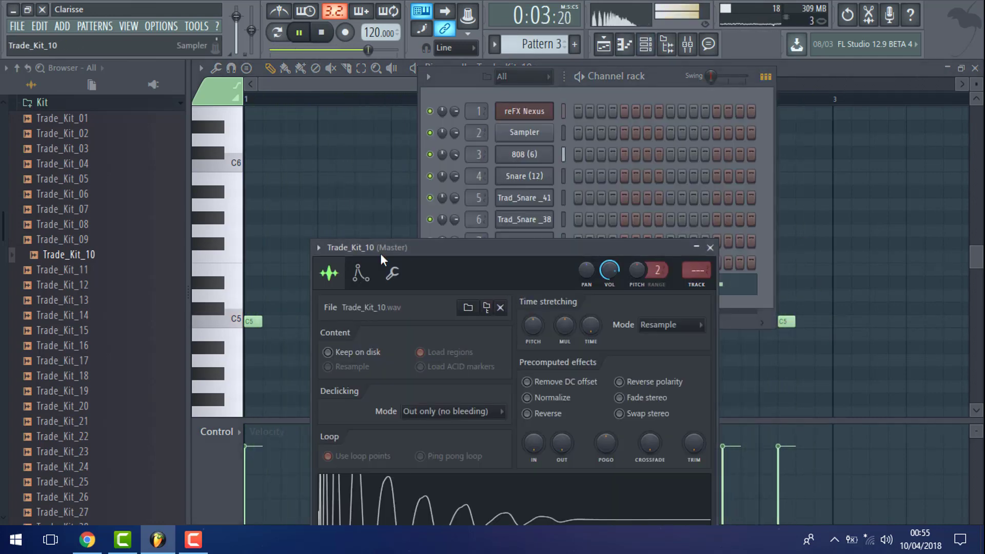
click(323, 248)
click(541, 281)
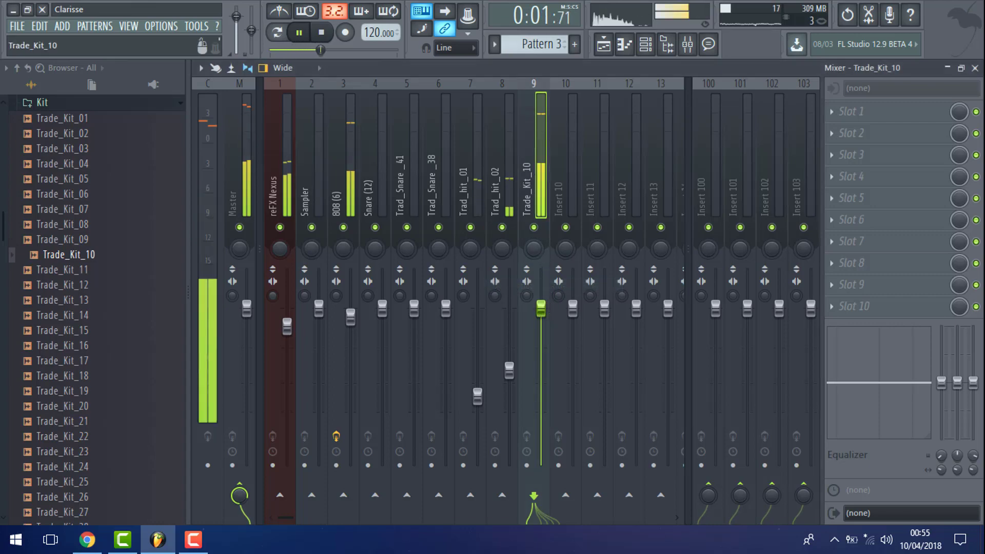
Load Fruity Blood Overdrive in slot 1 of the Trade_Kit_10 mixer track and lower its fader slightly
click(847, 115)
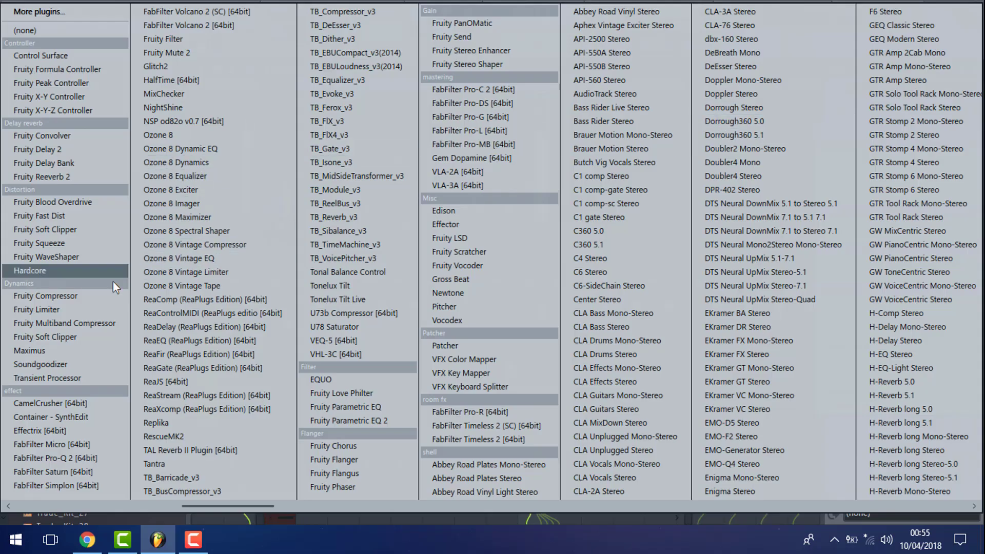
click(93, 203)
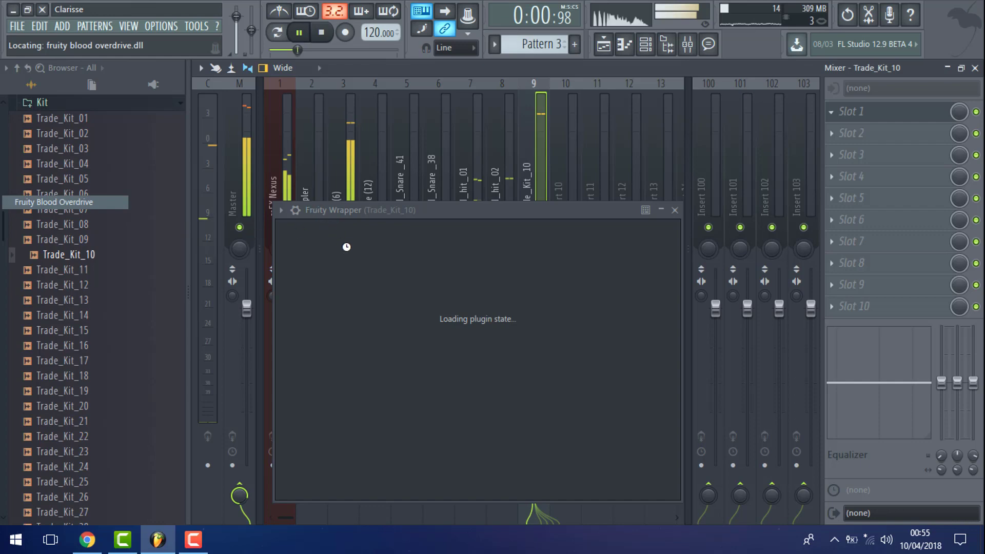
click(648, 210)
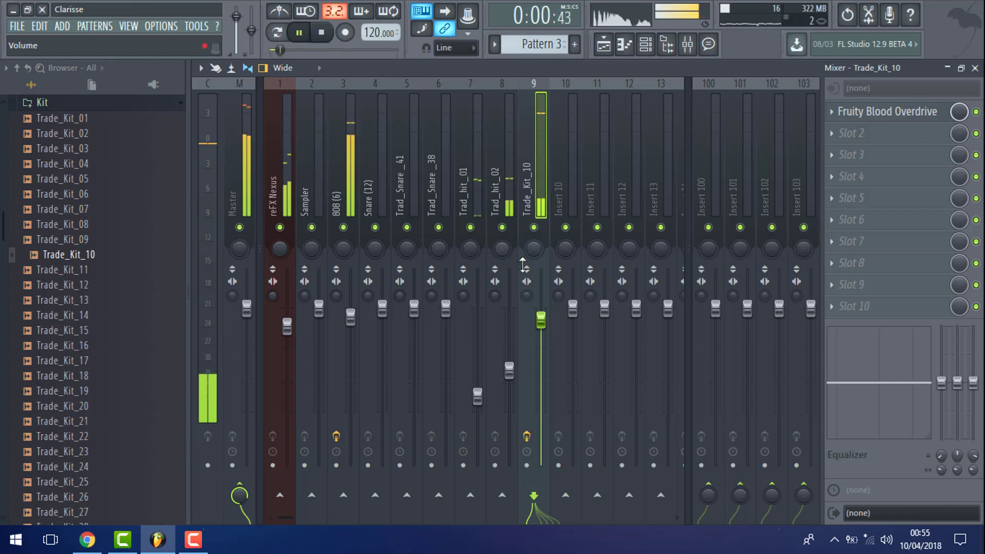
click(603, 44)
click(688, 44)
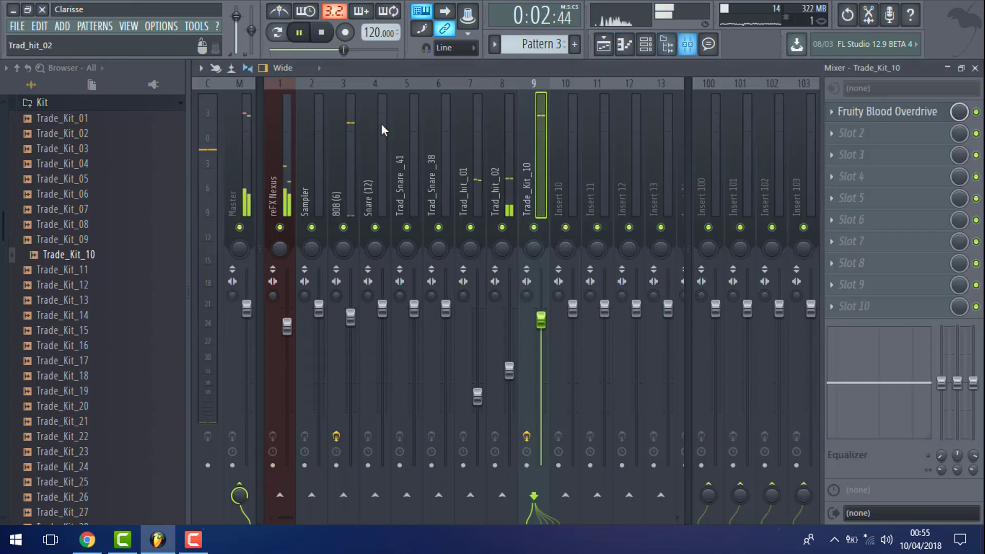
click(603, 44)
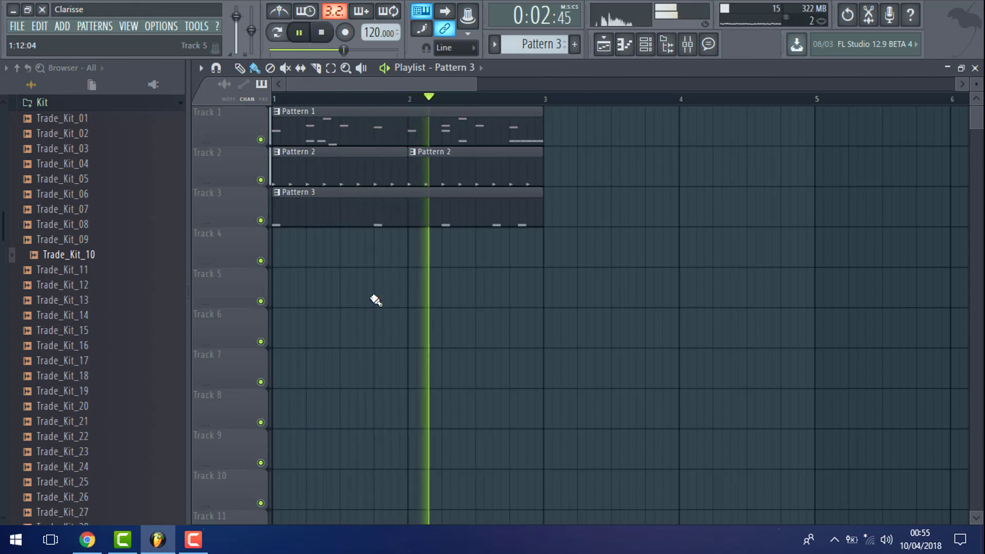
Open the piano roll of the 808 (6) channel in Pattern 1
click(645, 44)
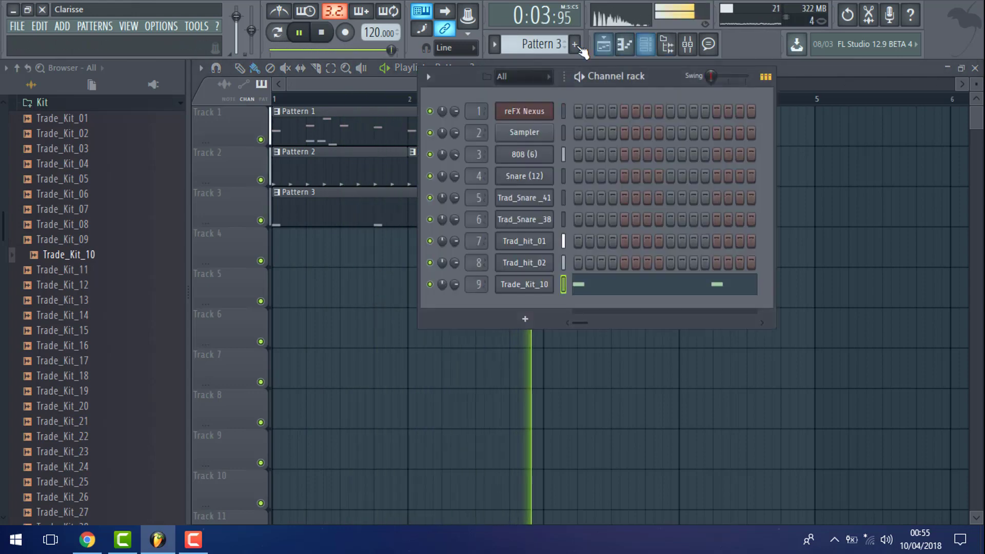
double_click(350, 118)
click(645, 44)
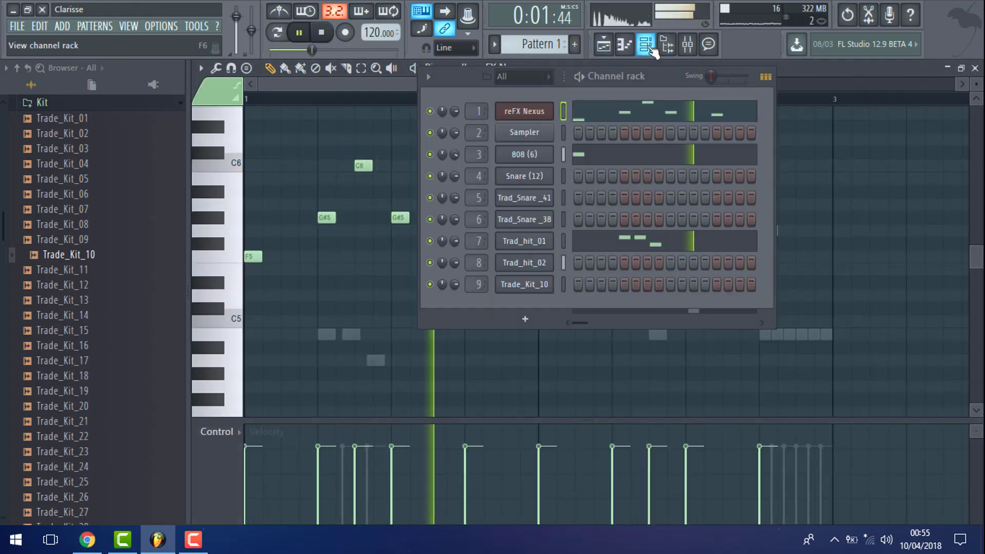
click(589, 158)
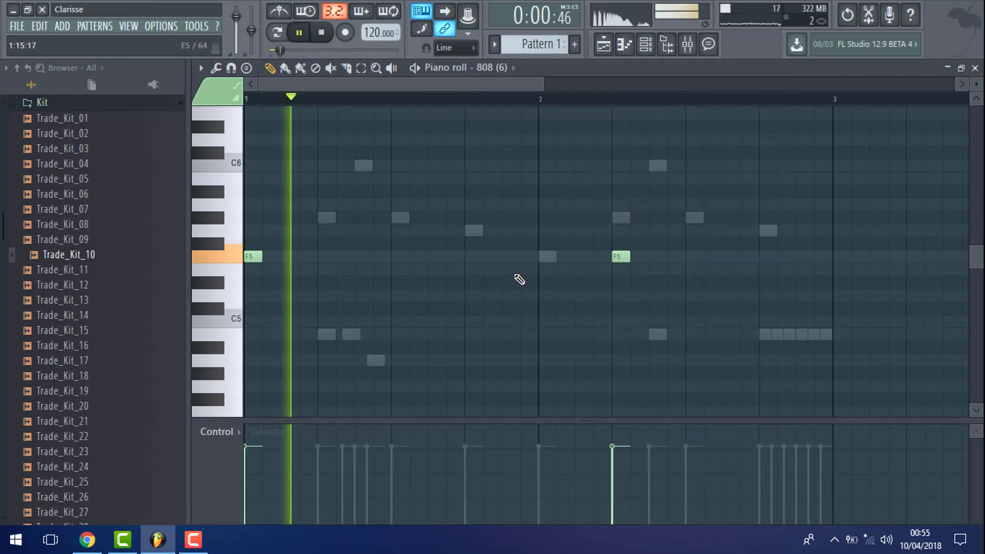
Try the 808 (6) note of bar 2 on C5 and put it back on F5
right_click(623, 255)
key(space)
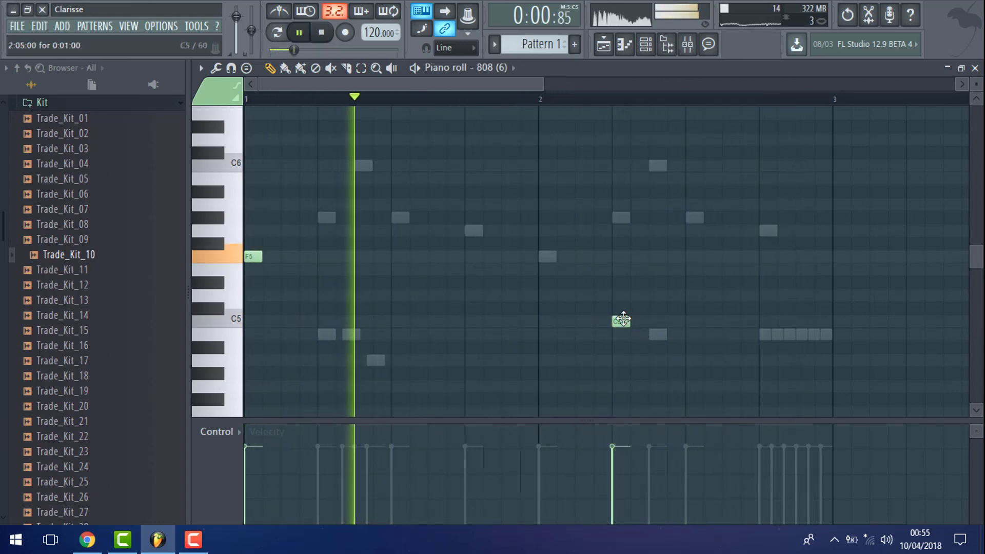
drag(623, 322, 621, 257)
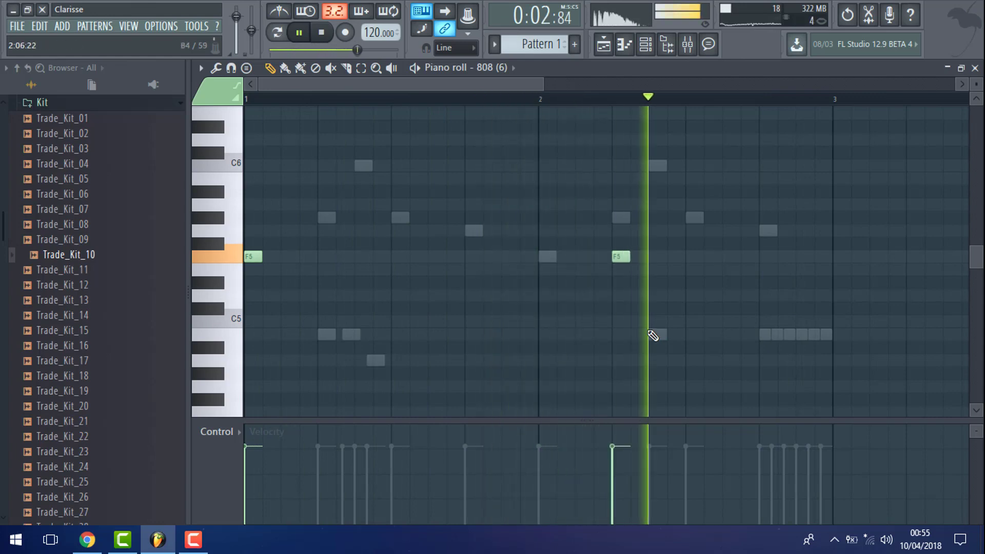
Try a C5 slide note after the bar 2 F5 note of 808 (6), auditioning a three-step length and a one-step length
double_click(632, 321)
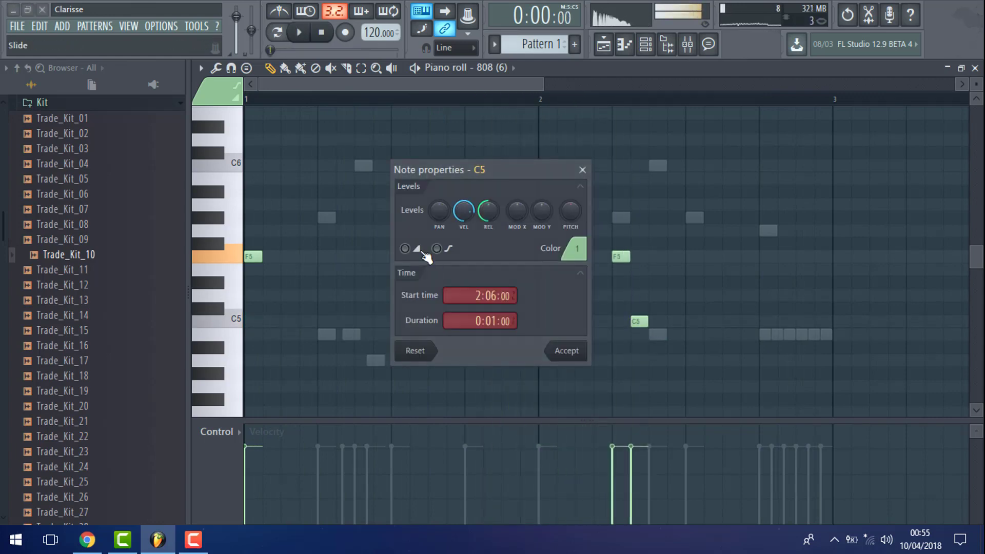
click(565, 350)
key(space)
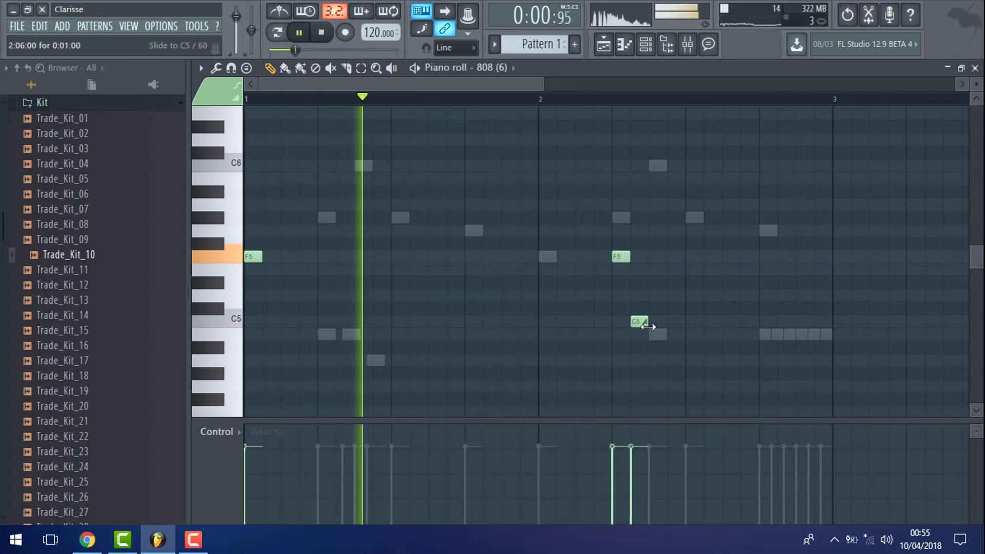
drag(648, 321, 682, 319)
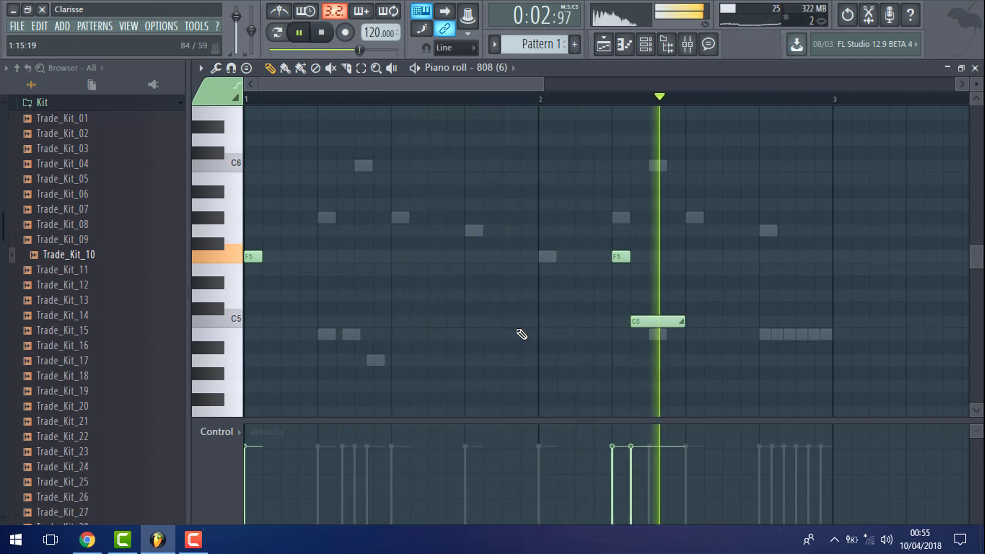
drag(684, 321, 648, 321)
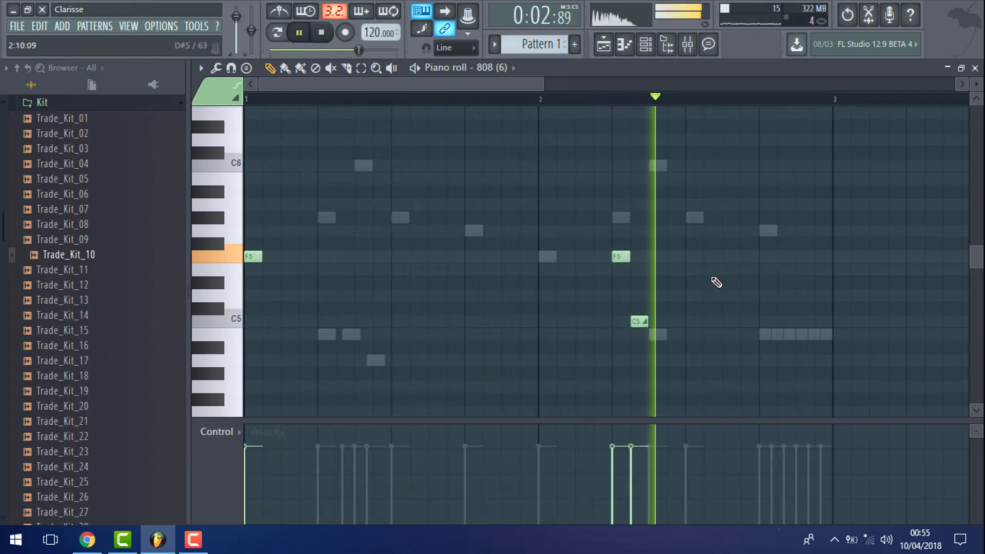
Try a long F5 slide note over the second half of bar 2, and delete both added slide notes
key(space)
drag(748, 269, 831, 269)
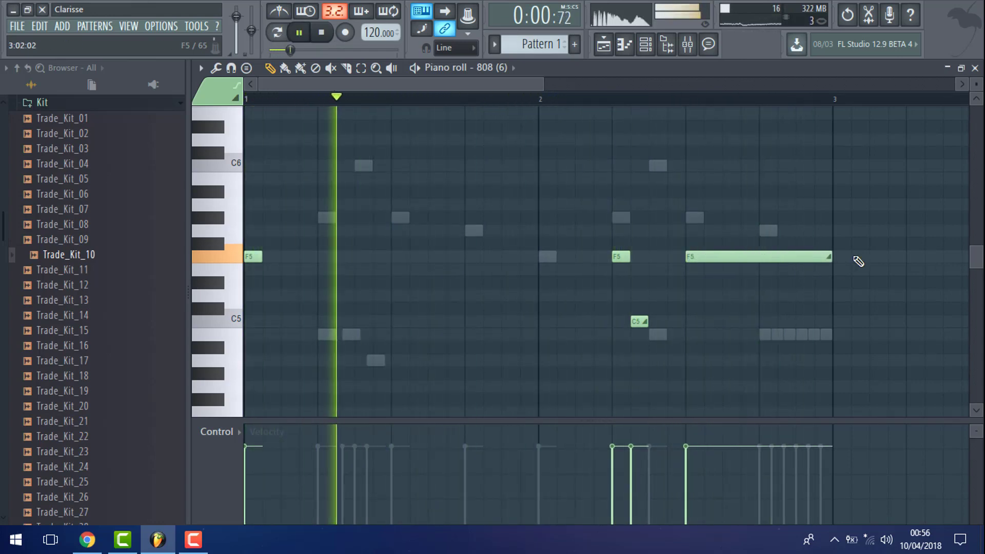
right_click(690, 257)
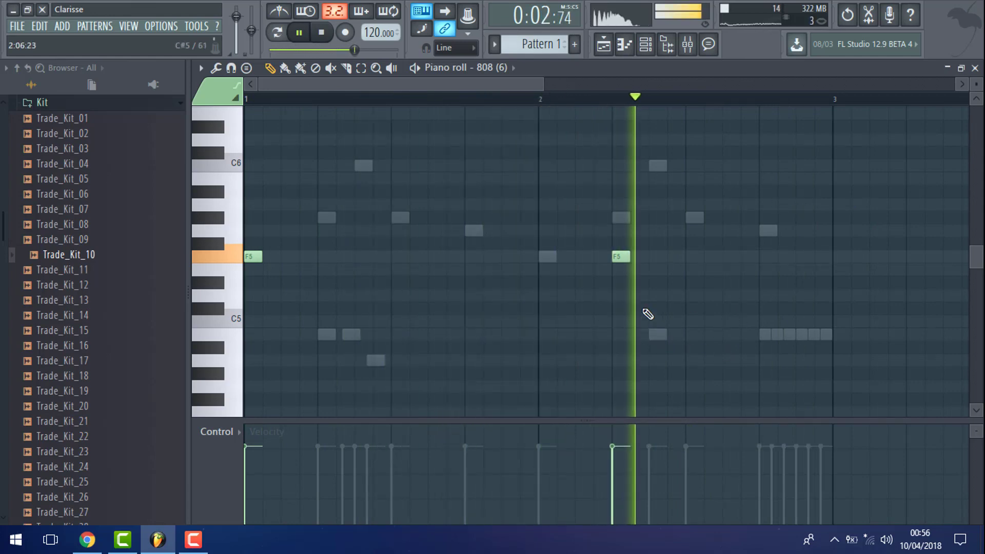
Place one-step C5 notes with slide off on beat 3 of bars 1 and 2 in the Trad_Snare _41 piano roll
click(604, 45)
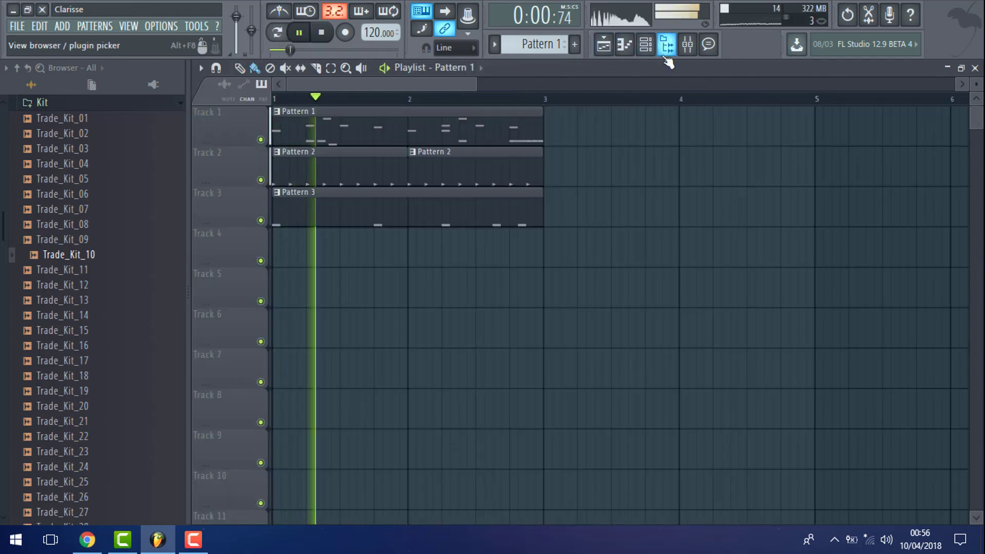
key(space)
click(645, 45)
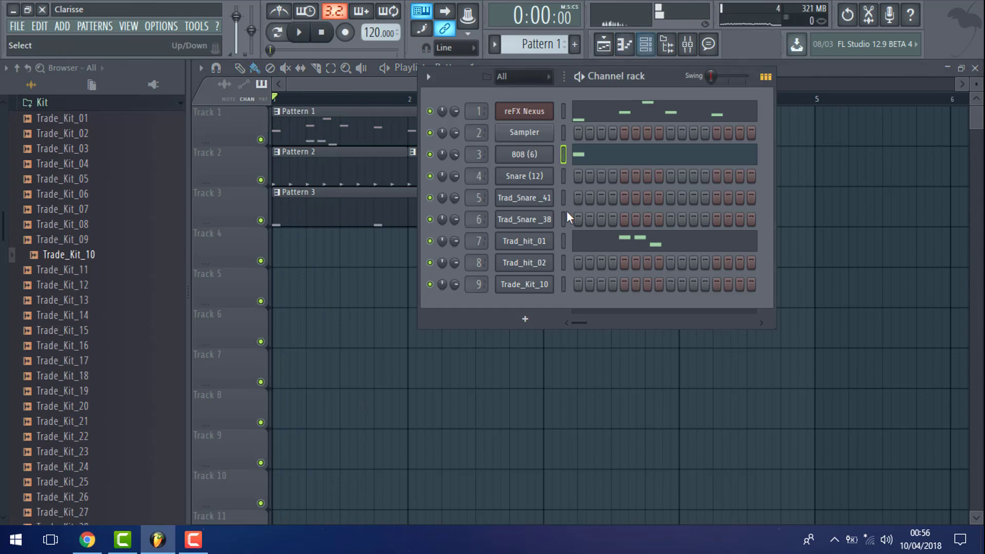
right_click(523, 287)
right_click(536, 200)
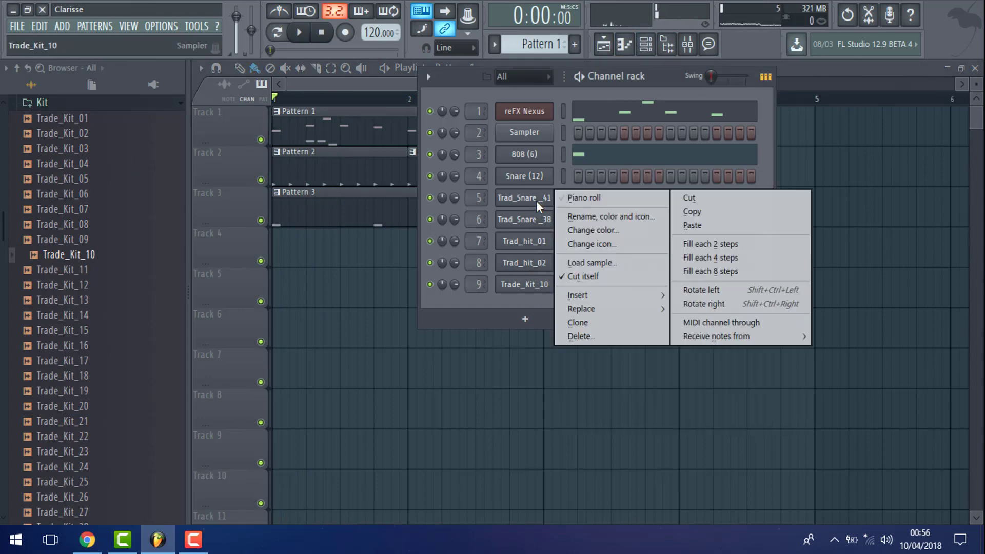
click(592, 200)
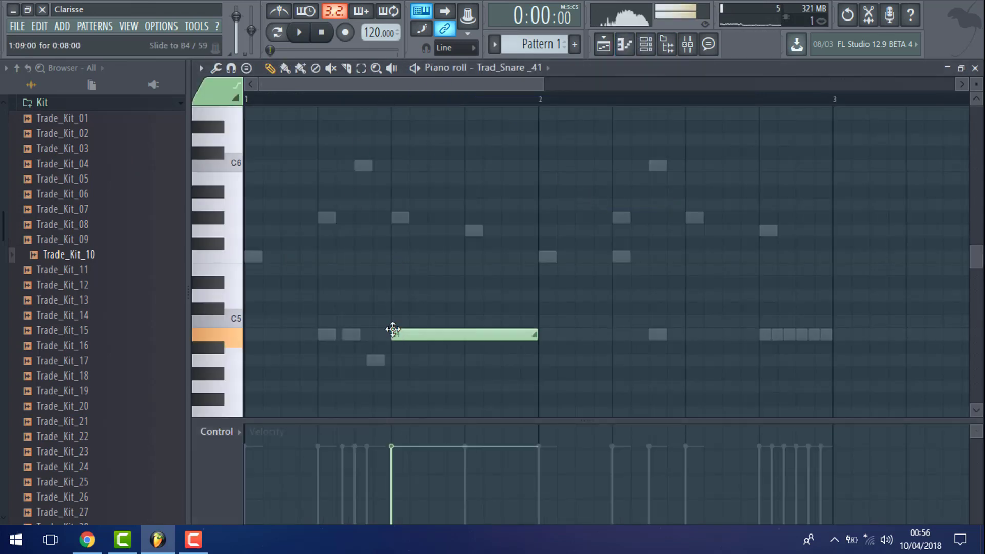
double_click(413, 318)
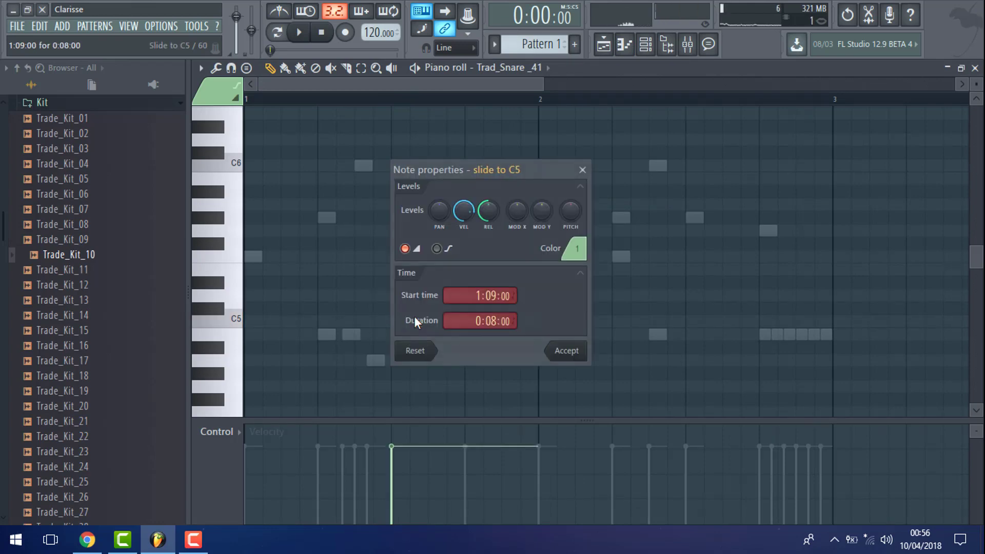
click(405, 248)
click(566, 349)
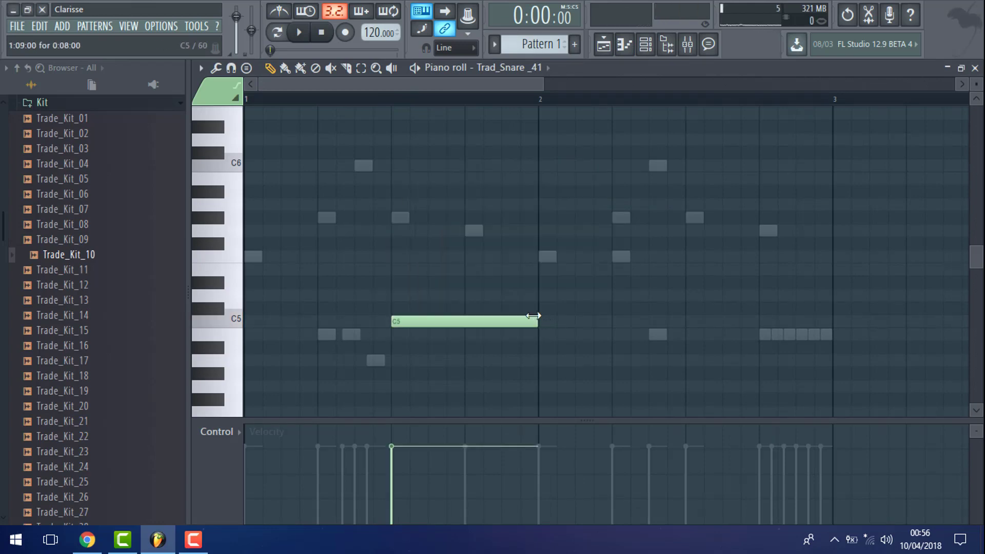
click(687, 321)
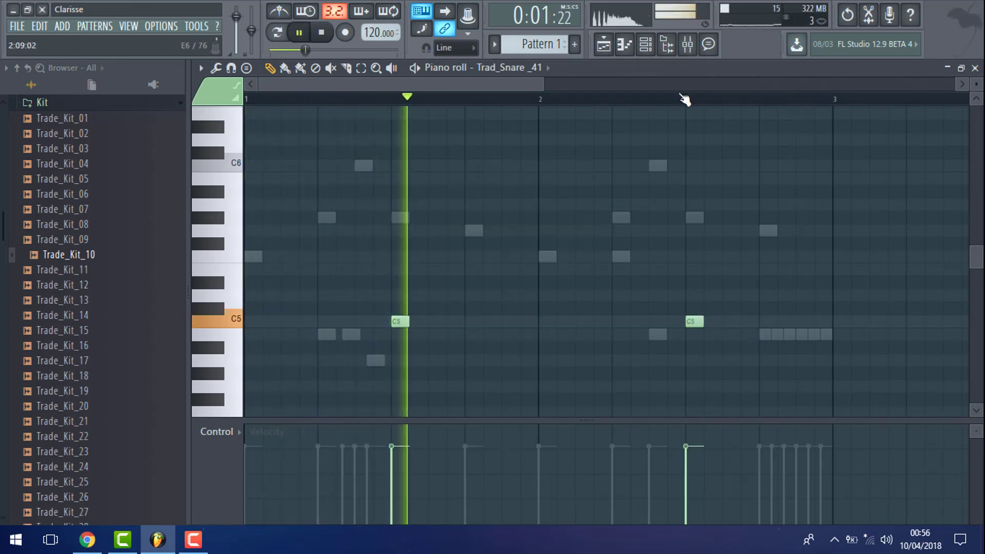
Add one-step C5 notes at step 15 of bar 1 and step 3 of bar 2 in the Trad_Snare _38 piano roll
click(645, 44)
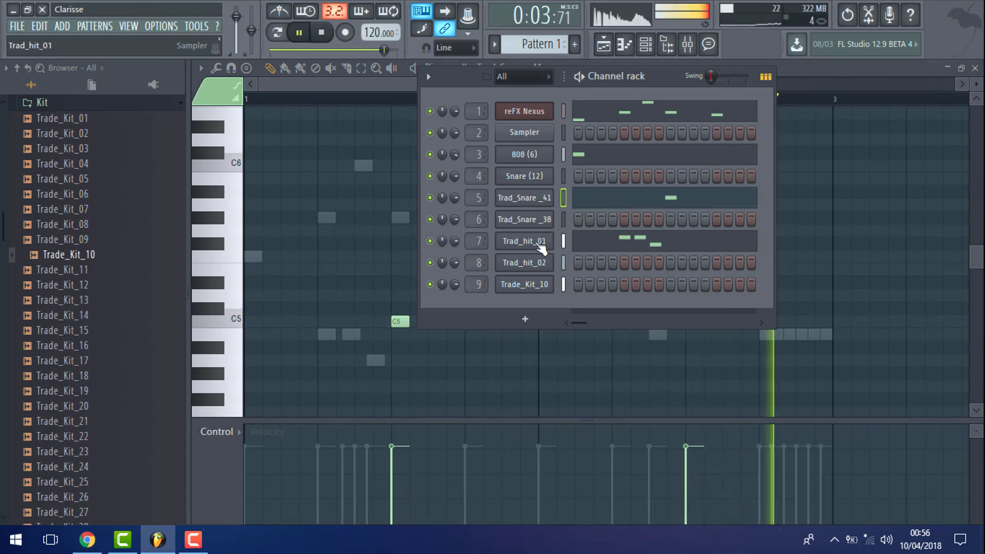
right_click(533, 219)
click(590, 225)
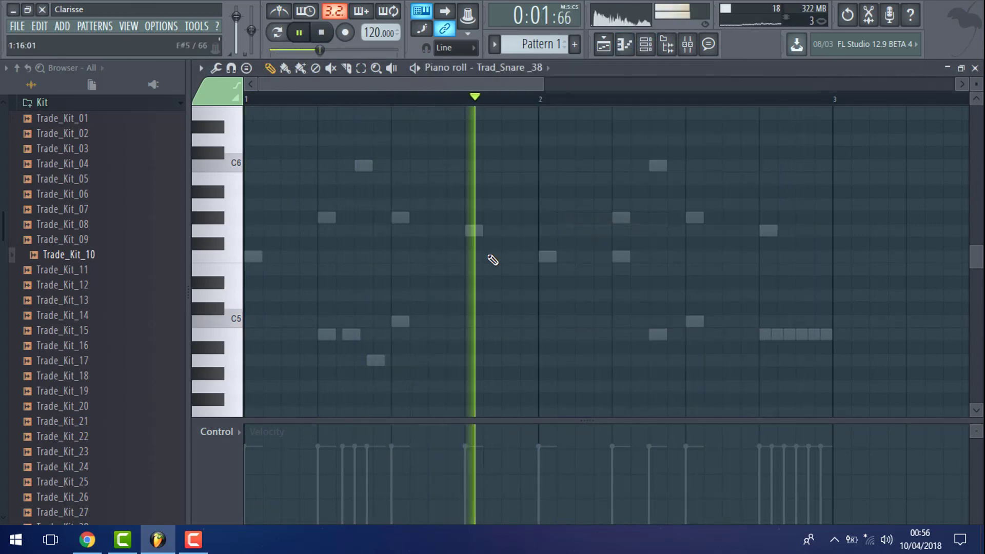
click(509, 321)
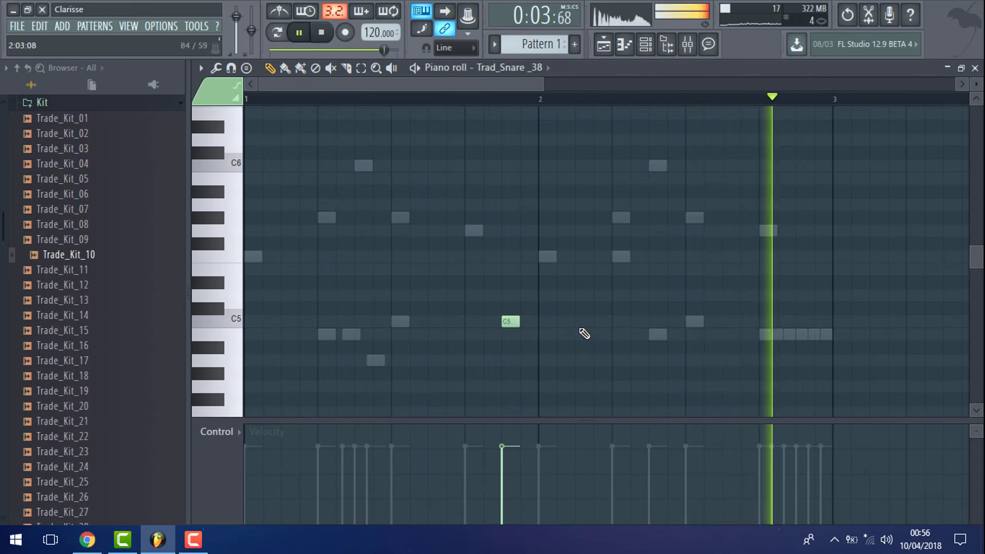
click(584, 321)
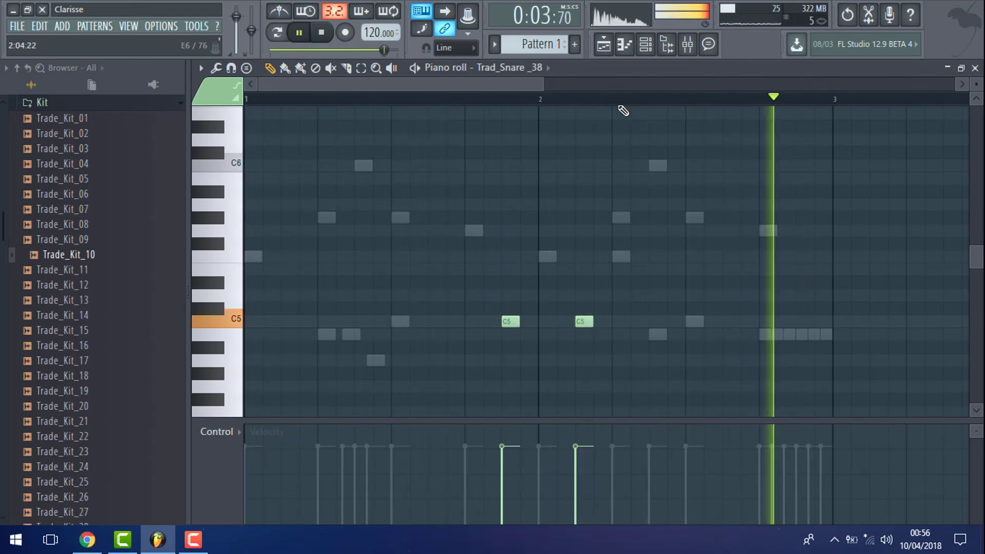
Add C5 notes on beat 3 of both bars in the Snare (12) piano roll
click(645, 44)
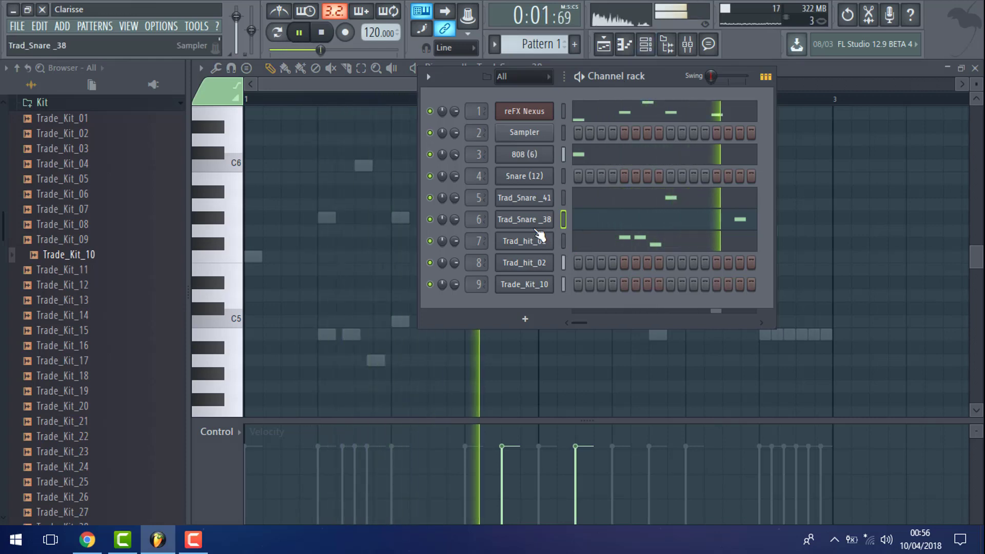
right_click(518, 198)
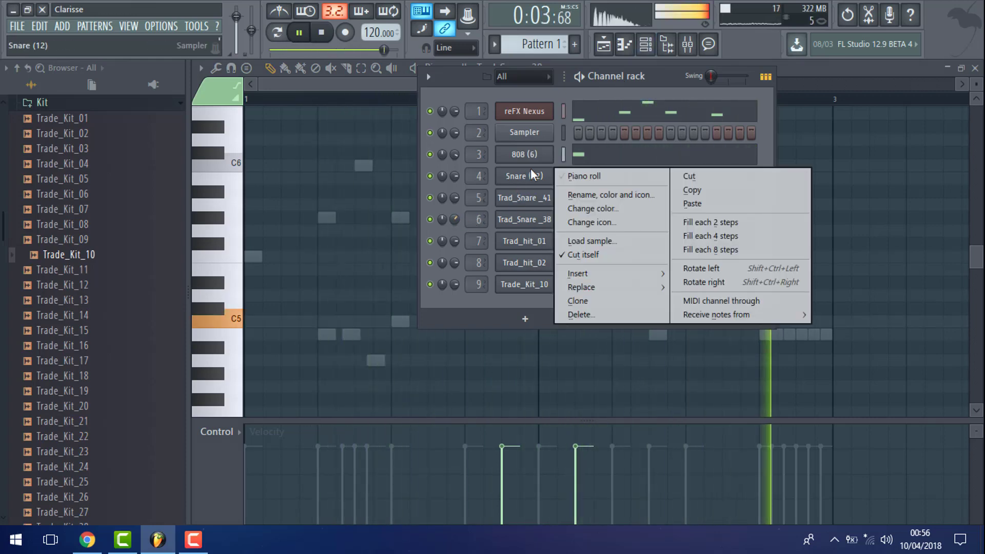
click(577, 175)
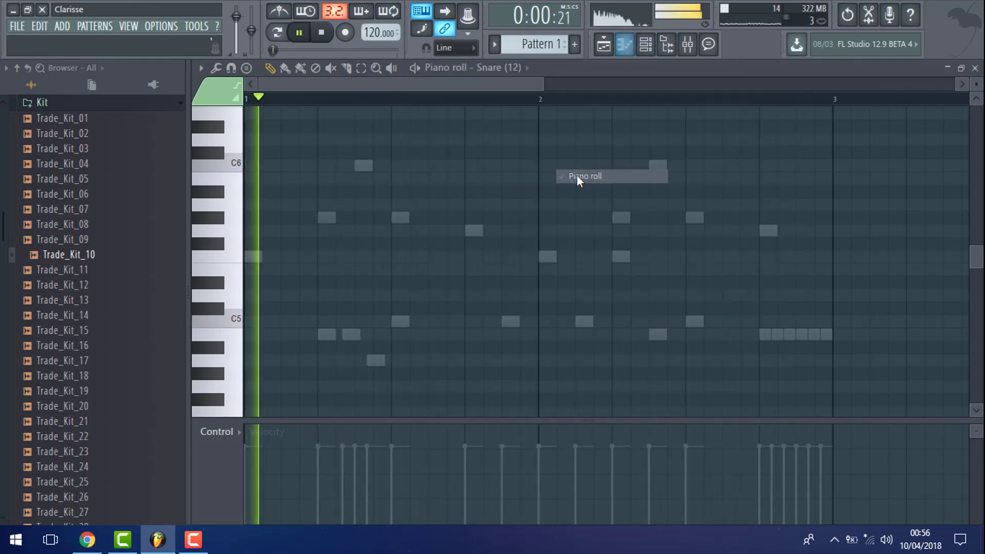
click(694, 321)
Show the mixer and lower the faders of Snare (12) and Trad_Snare _41, and Trad_hit_02 very slightly
click(624, 44)
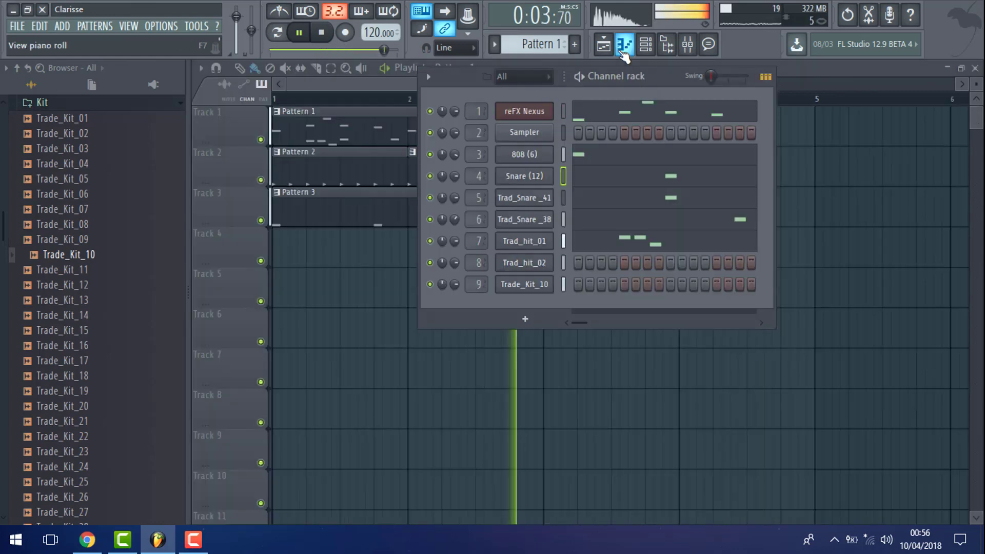
key(F9)
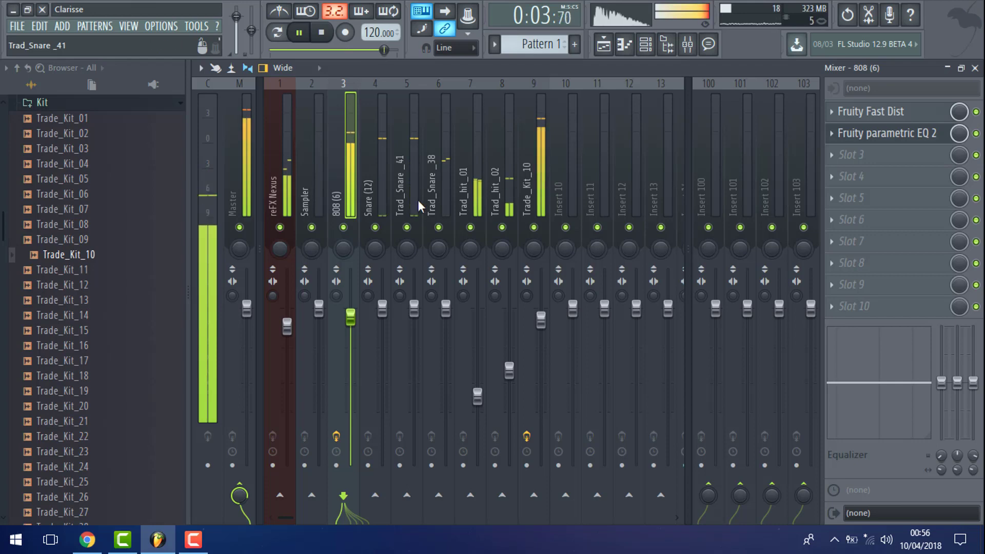
drag(417, 199, 380, 205)
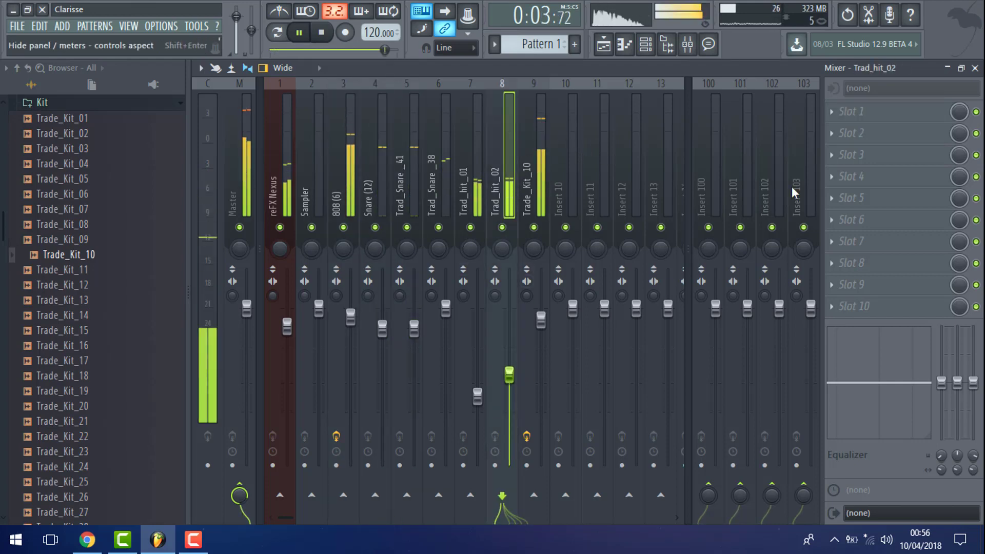
Load Fruity Parametric EQ 2 in slot 1 of the Trad_hit_02 mixer track and close its window
click(840, 105)
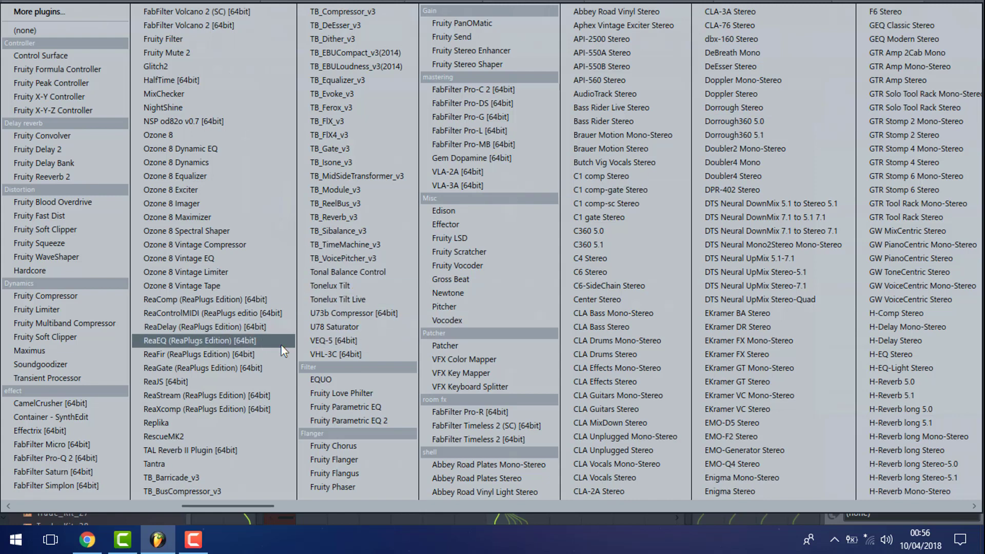
click(380, 420)
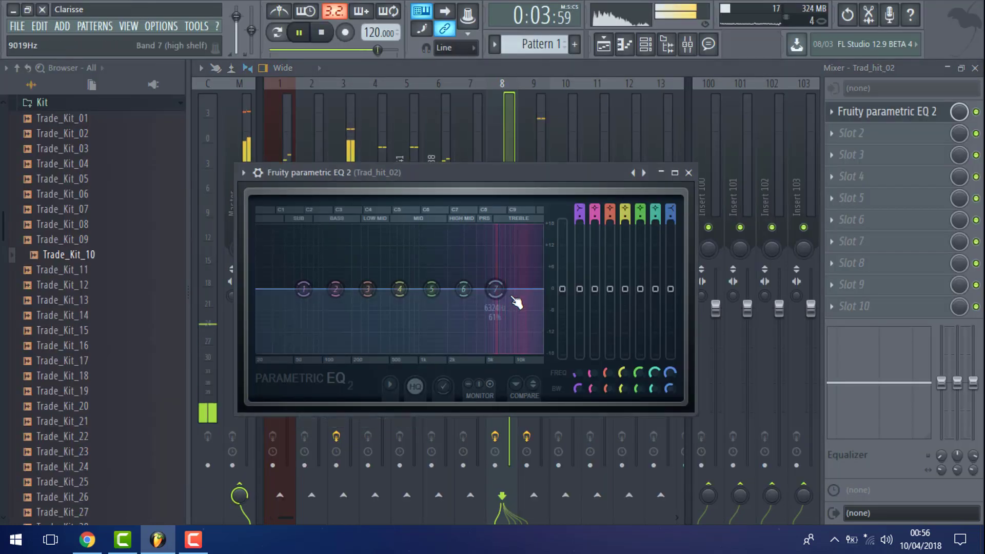
click(689, 173)
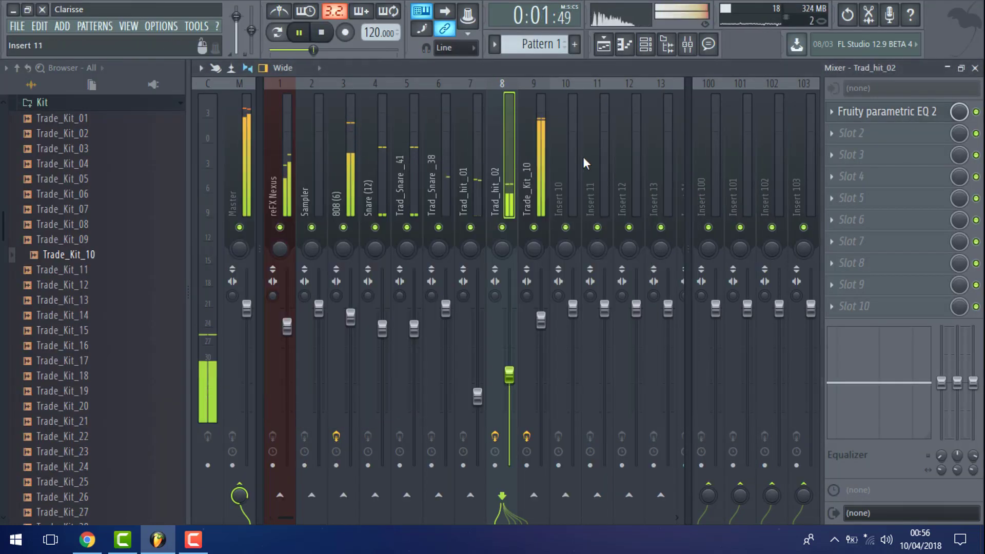
Load Fruity Parametric EQ 2 in slot 2 of the Trade_Kit_10 mixer track
click(547, 158)
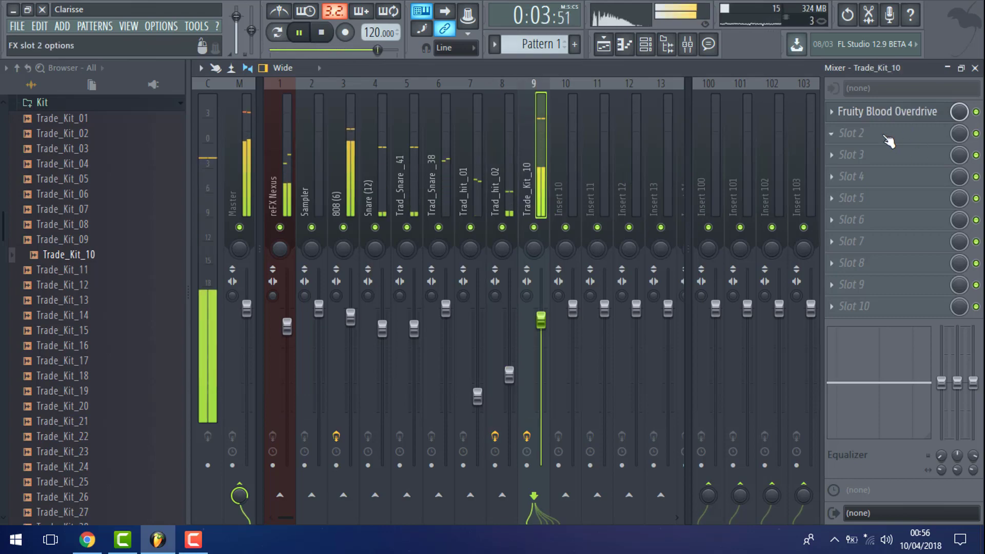
click(905, 159)
click(361, 417)
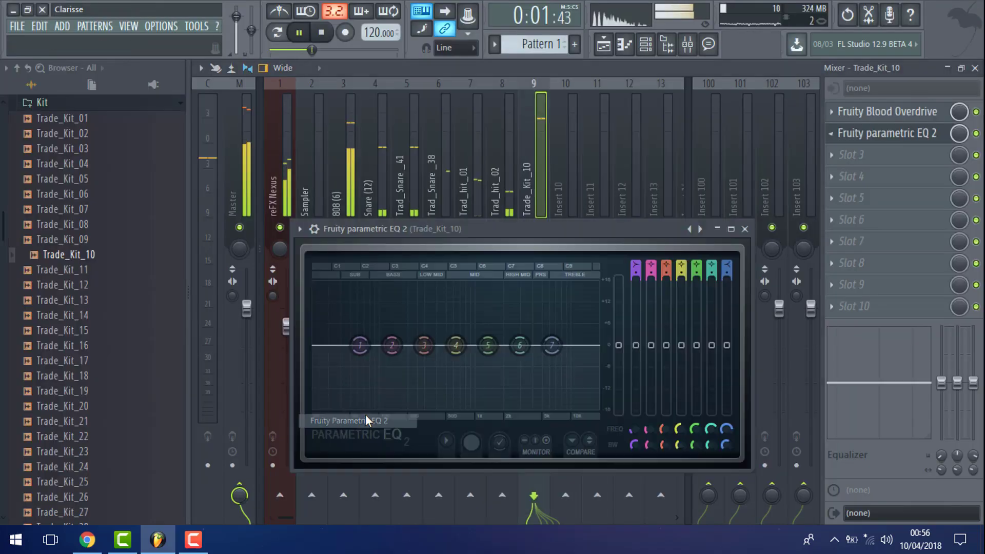
Cut the highs fully with band 7 and the sub lows to about -15 dB with band 1, both with steep slopes
drag(553, 376, 539, 407)
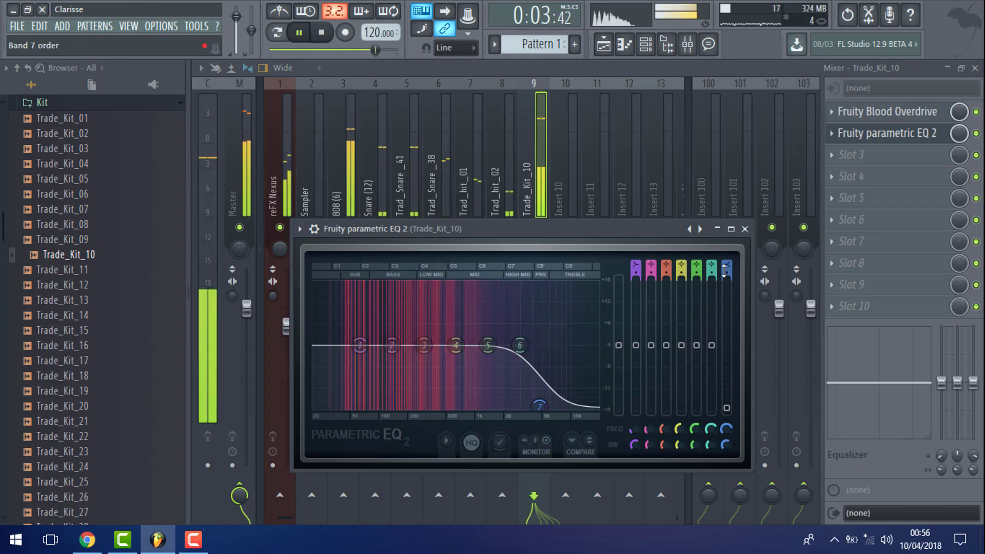
drag(727, 272, 727, 259)
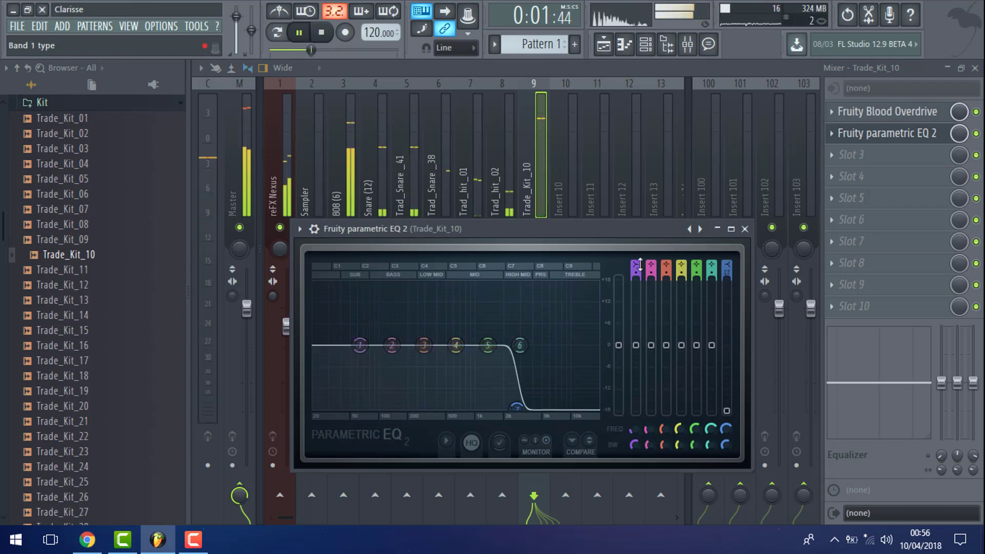
drag(360, 344, 335, 401)
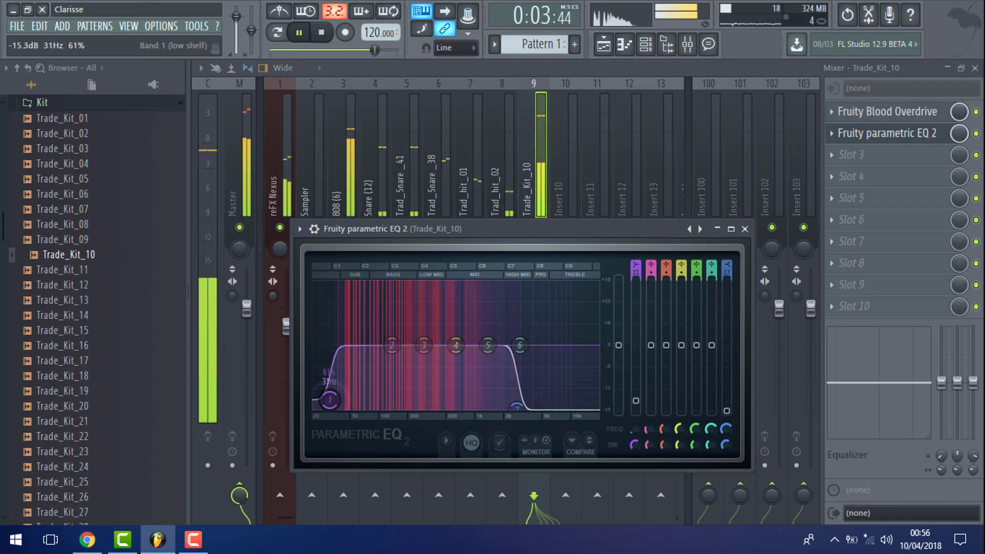
Boost the low end with a narrow band 2 peak and dip the mids slightly with bands 4 and 5
drag(392, 344, 368, 348)
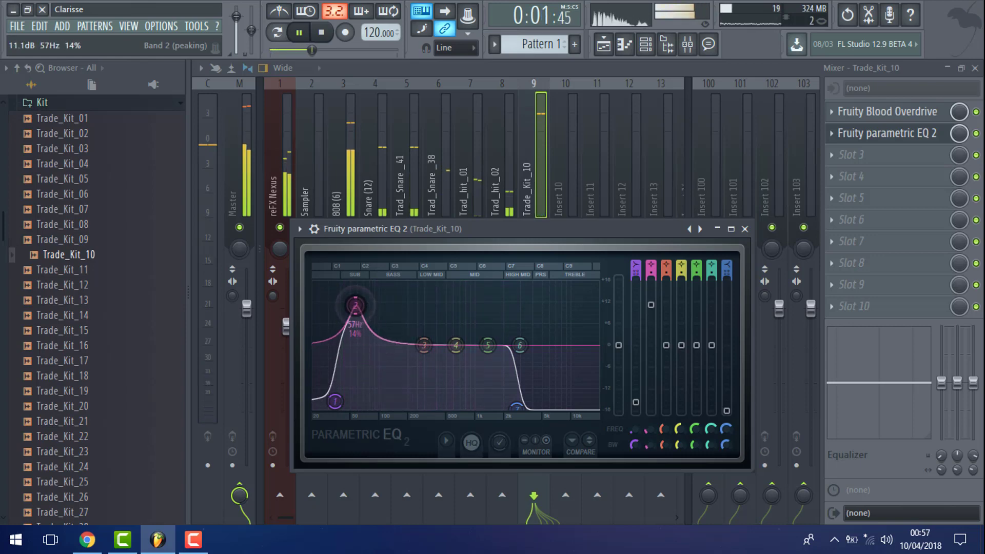
drag(355, 306, 367, 328)
scroll(379, 334, down, 2)
scroll(377, 330, up, 2)
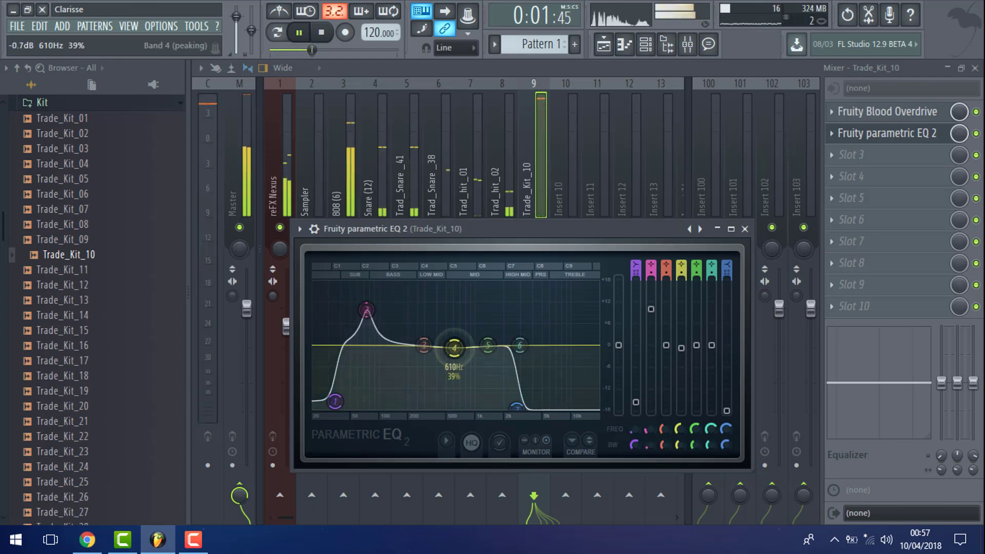
drag(456, 344, 457, 359)
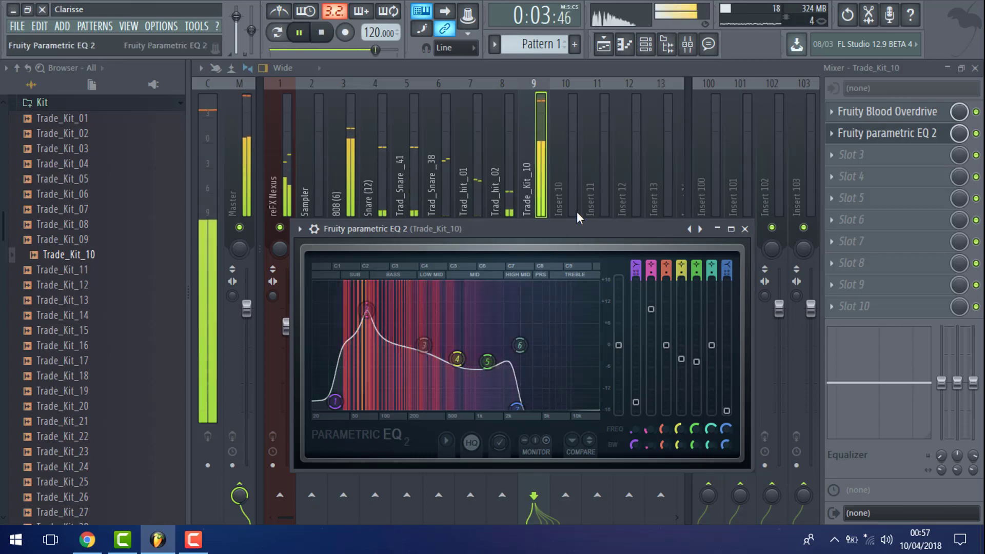
Load Fruity Limiter in slot 3 of the Trade_Kit_10 mixer track and slightly lower the 808 (6) track's volume
click(864, 175)
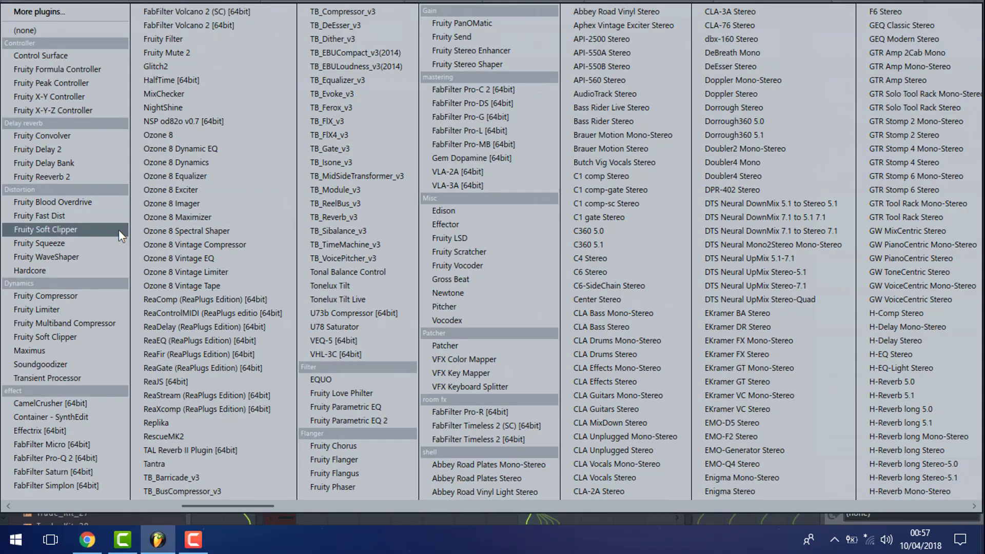
click(67, 311)
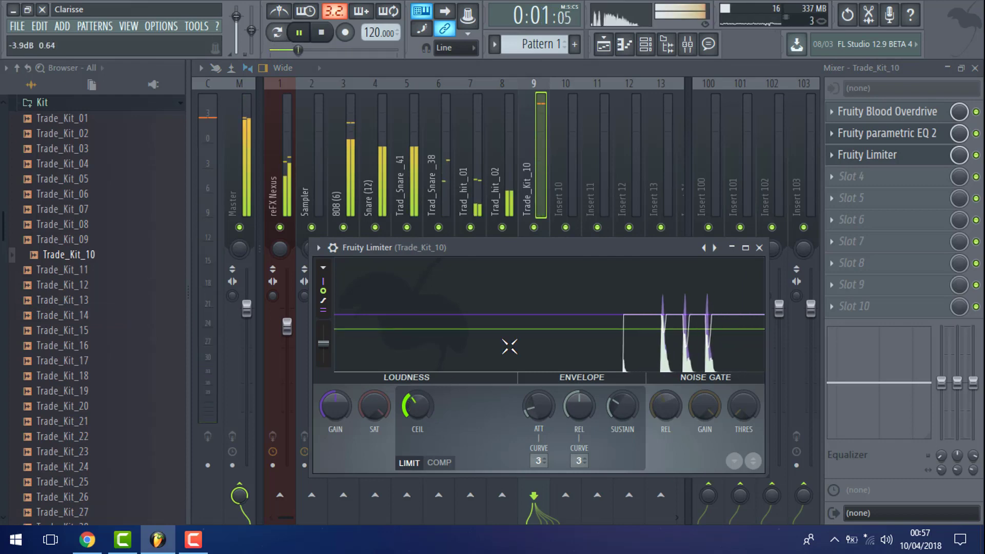
click(534, 178)
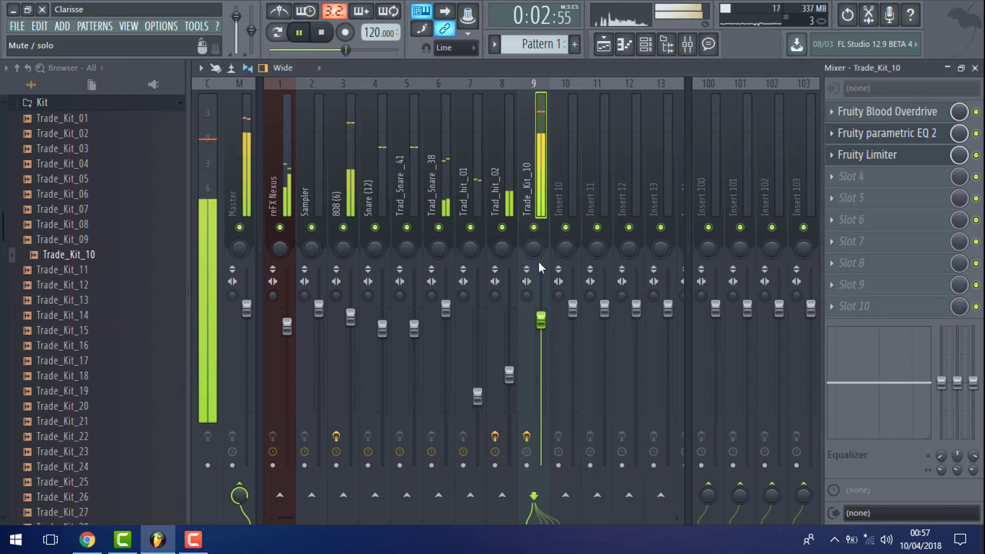
click(357, 321)
Delete the last two C5 notes of Trade_Kit_10 in bar 2 of Pattern 3
click(623, 46)
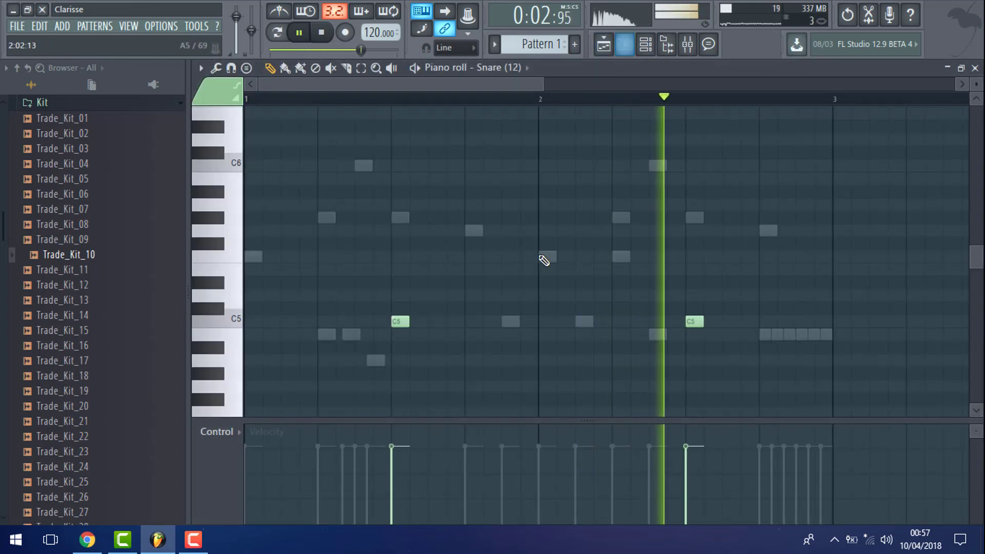
key(space)
click(646, 45)
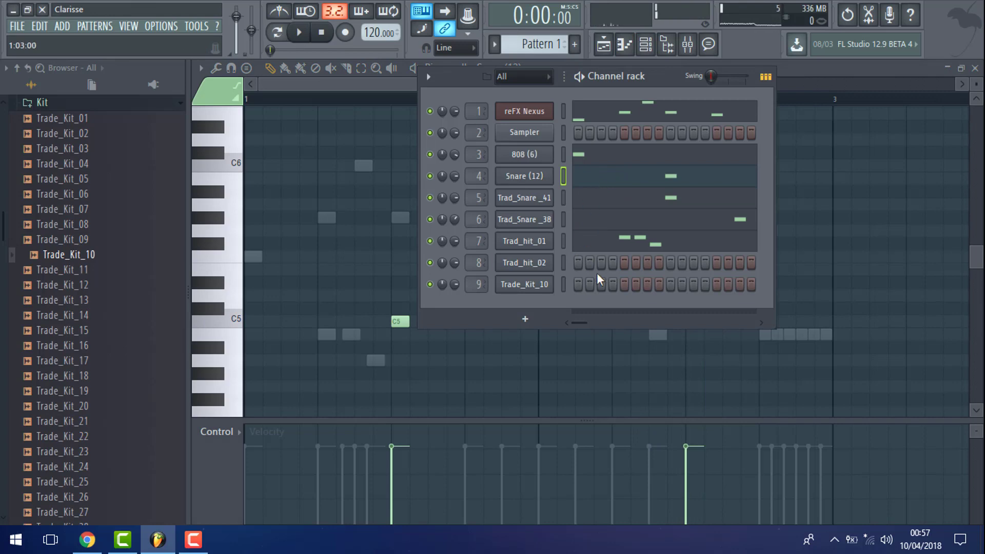
click(603, 45)
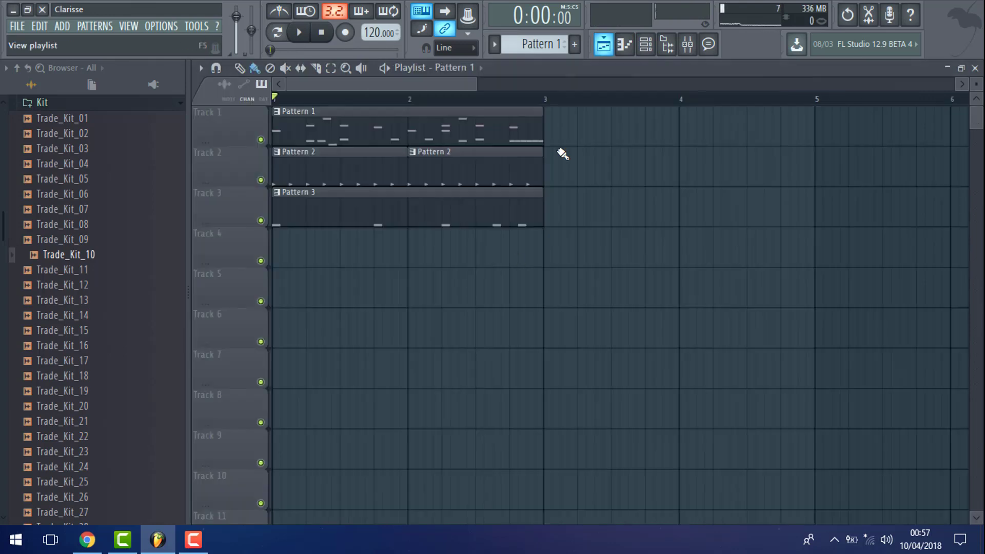
double_click(425, 213)
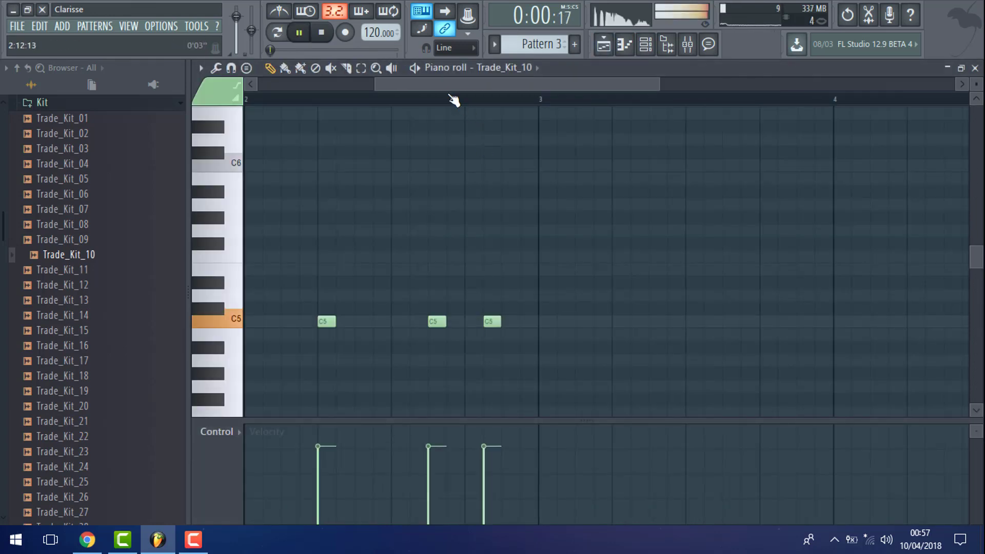
drag(454, 100, 340, 94)
right_click(743, 321)
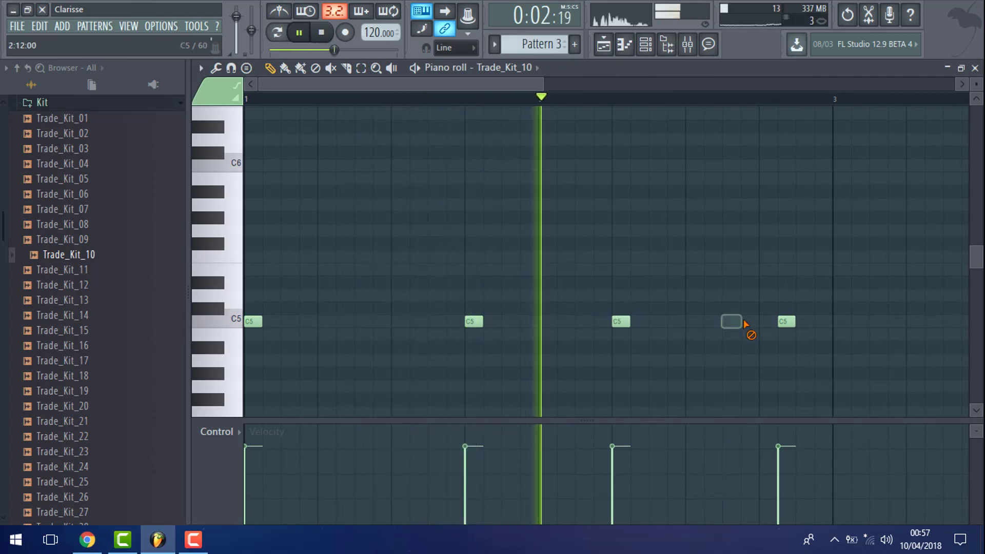
right_click(790, 323)
click(603, 46)
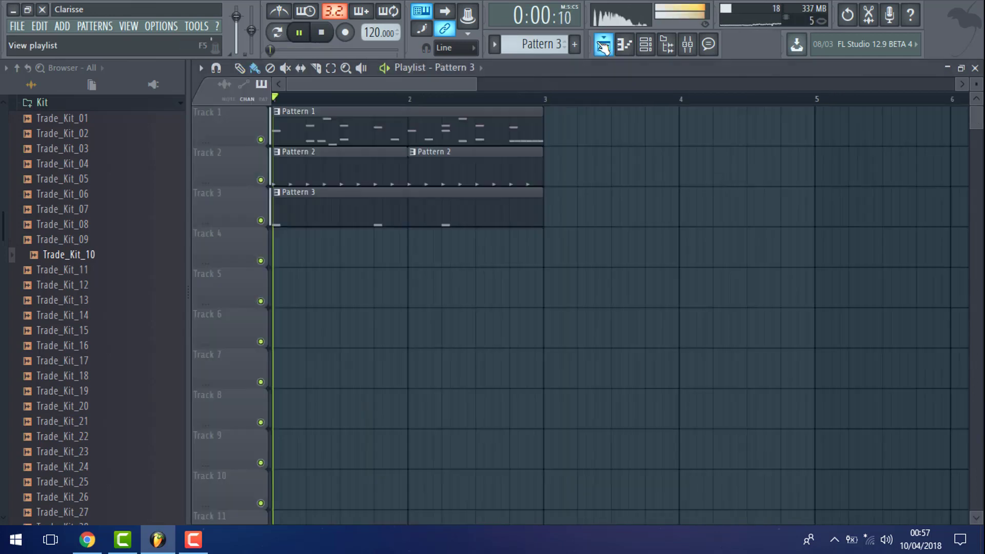
Adjust the Trade_Kit_10 channel volume, then balance the mixer by raising the Trade_Kit_10 fader and lowering the 808 (6) fader slightly
click(645, 44)
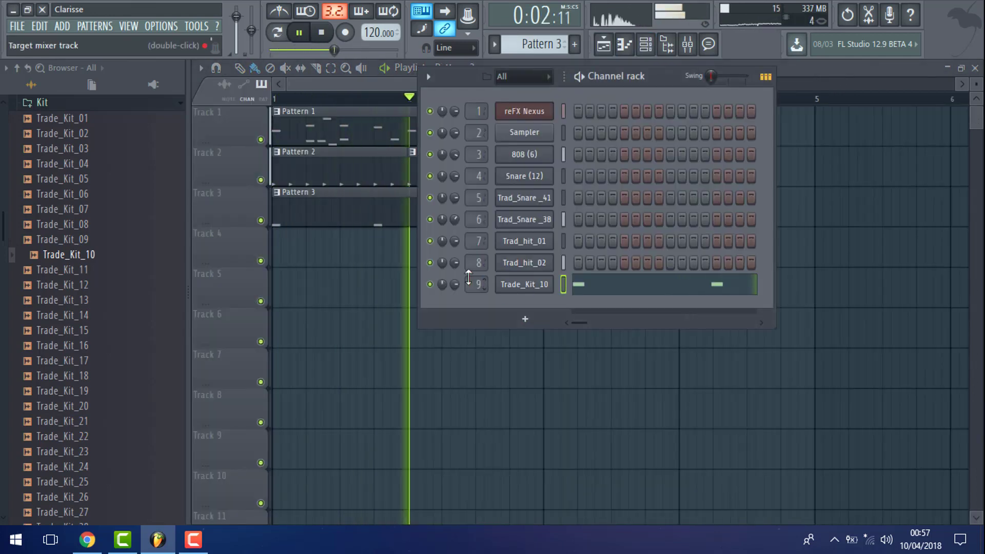
drag(455, 284, 454, 279)
click(688, 45)
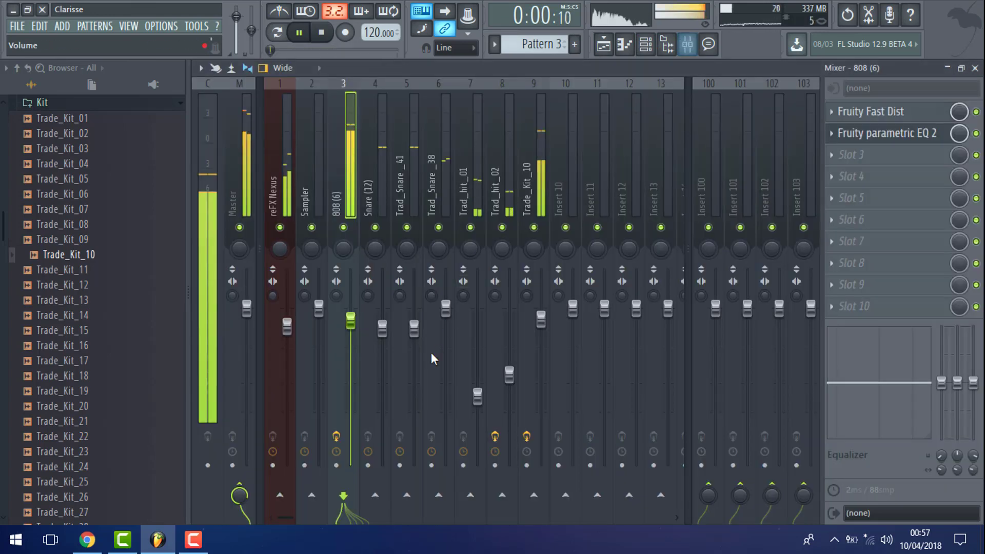
click(542, 317)
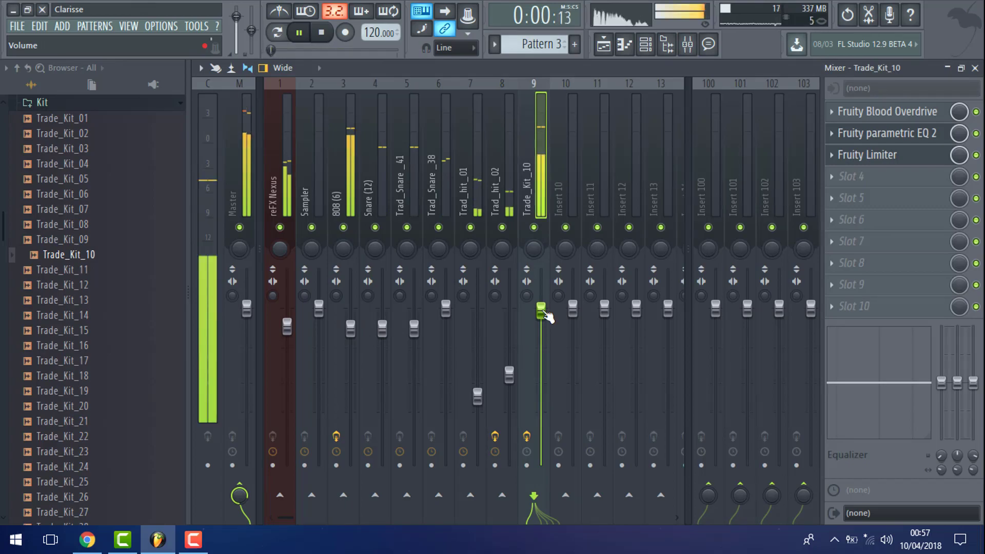
Load CLA-2A Stereo in slot 4 of the Trade_Kit_10 mixer track and raise the Master fader slightly
click(932, 180)
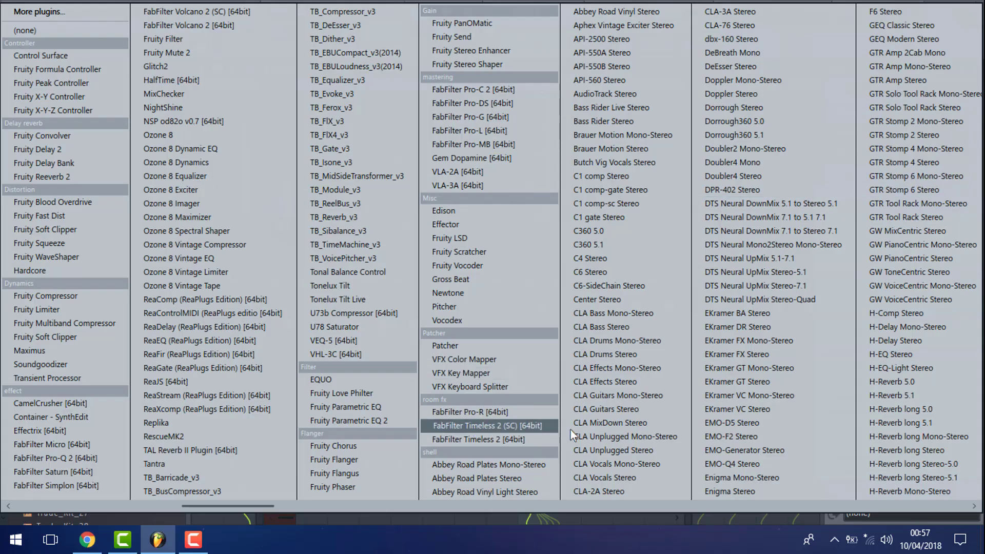
click(599, 493)
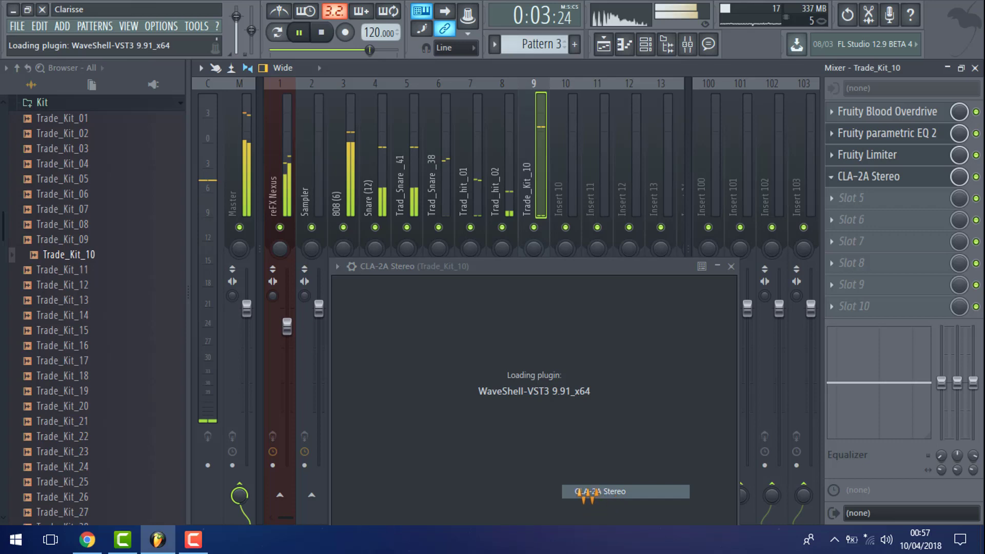
click(540, 195)
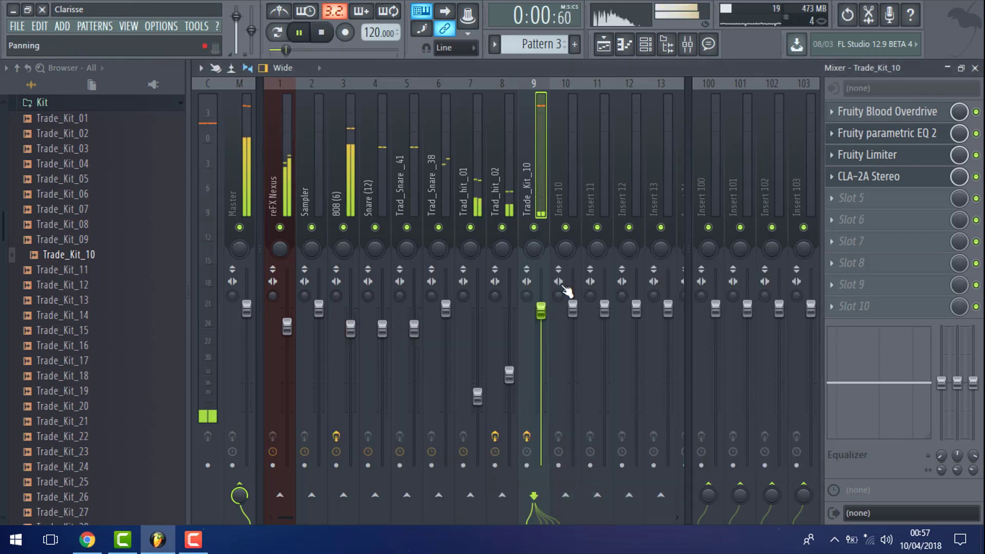
click(236, 304)
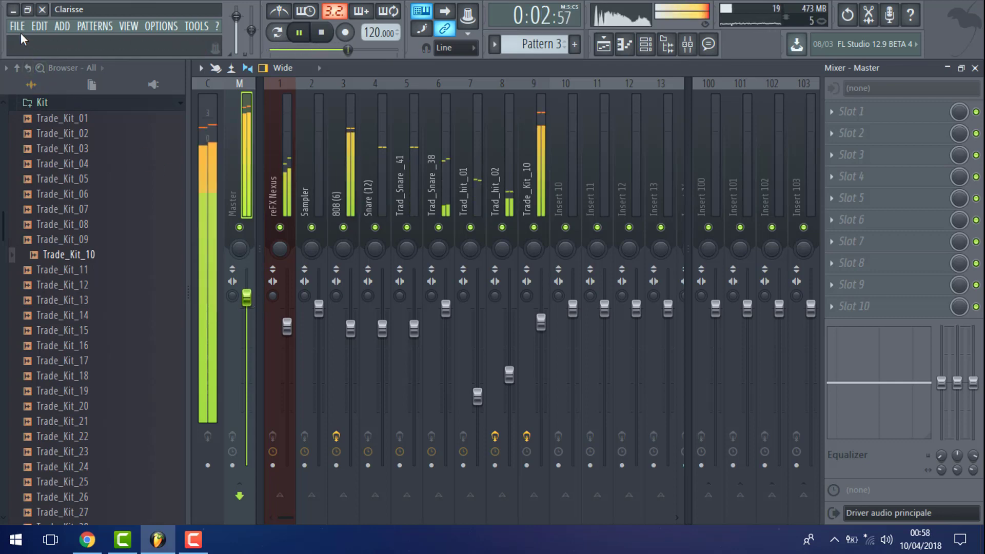
Repeat Patterns 1, 2 and 3 on their playlist tracks across bars 3 and 4
click(604, 46)
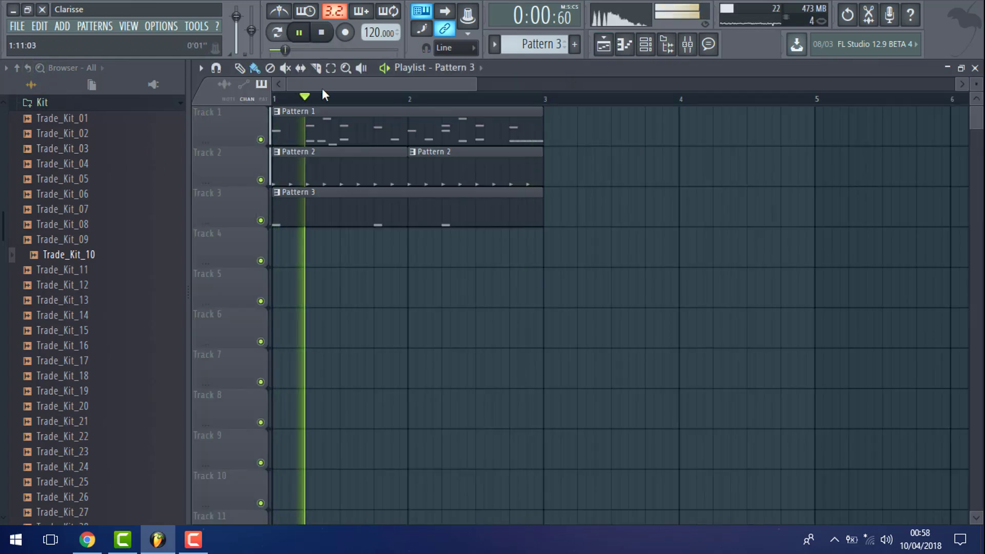
drag(480, 88, 698, 87)
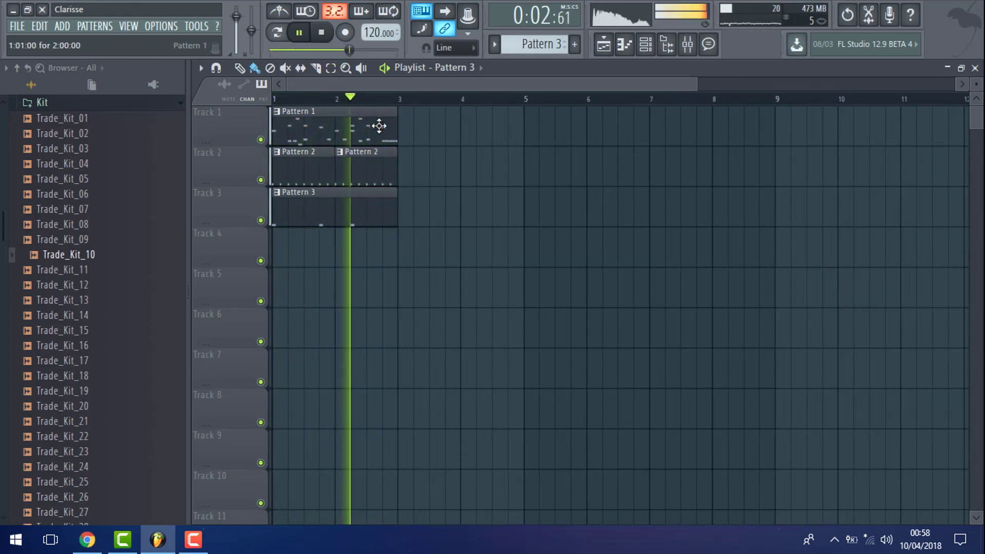
click(403, 129)
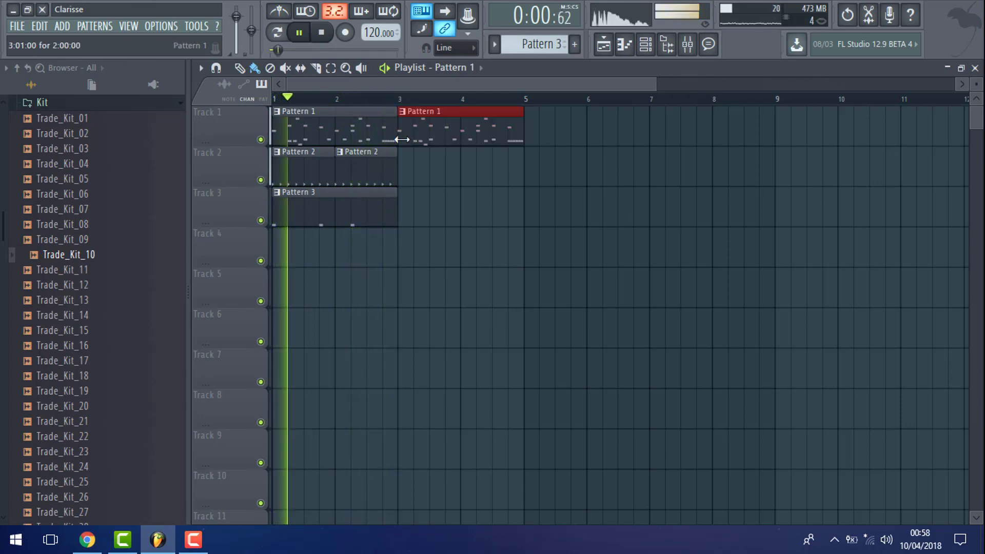
drag(409, 165, 578, 177)
right_click(578, 177)
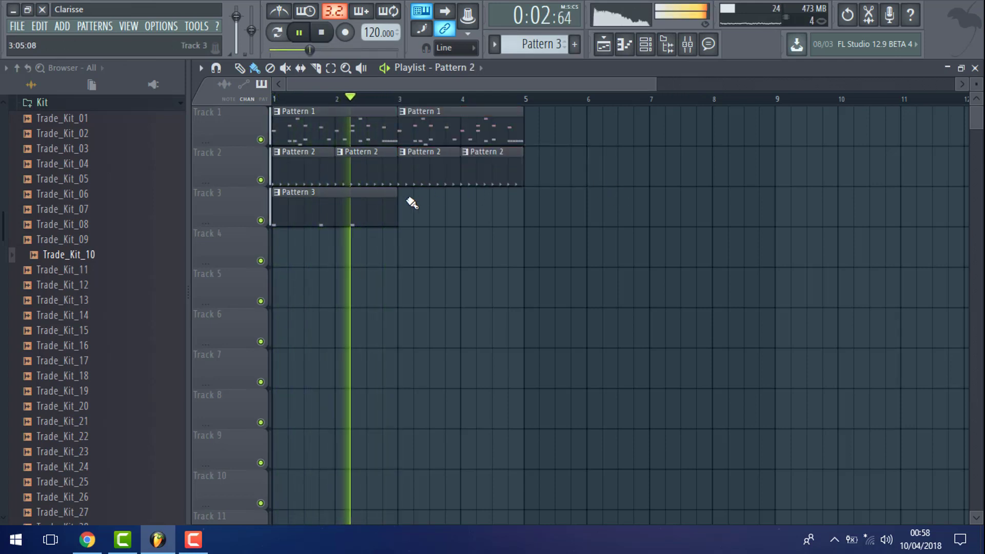
click(399, 208)
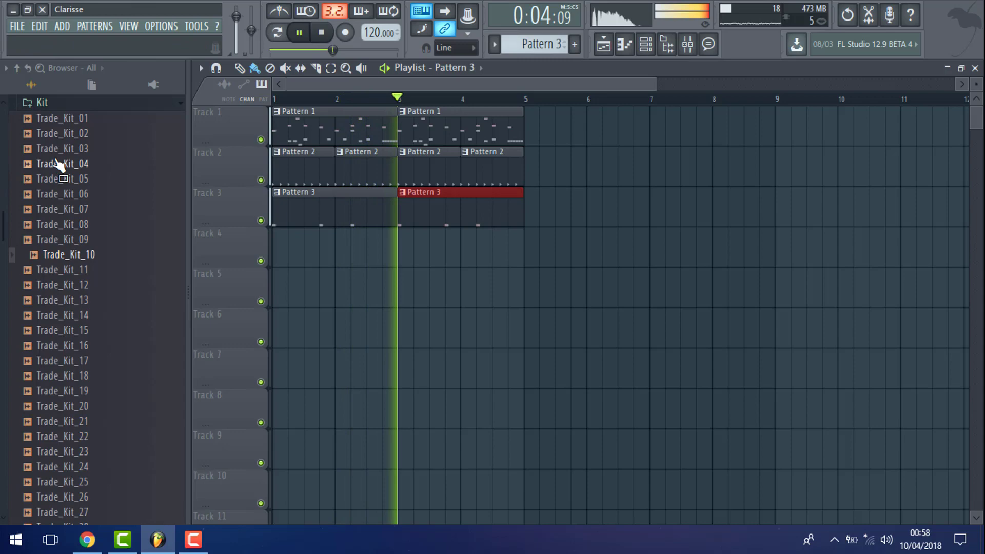
Collapse the Kit sample folder and delete the Trade_Kit_10 note on beat 4 of bar 1 in Pattern 3
click(54, 105)
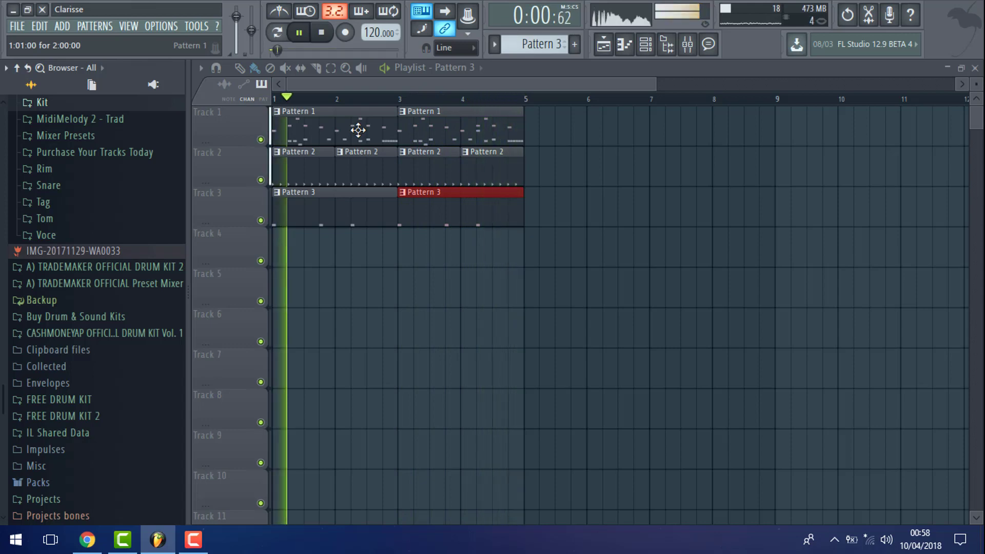
double_click(311, 217)
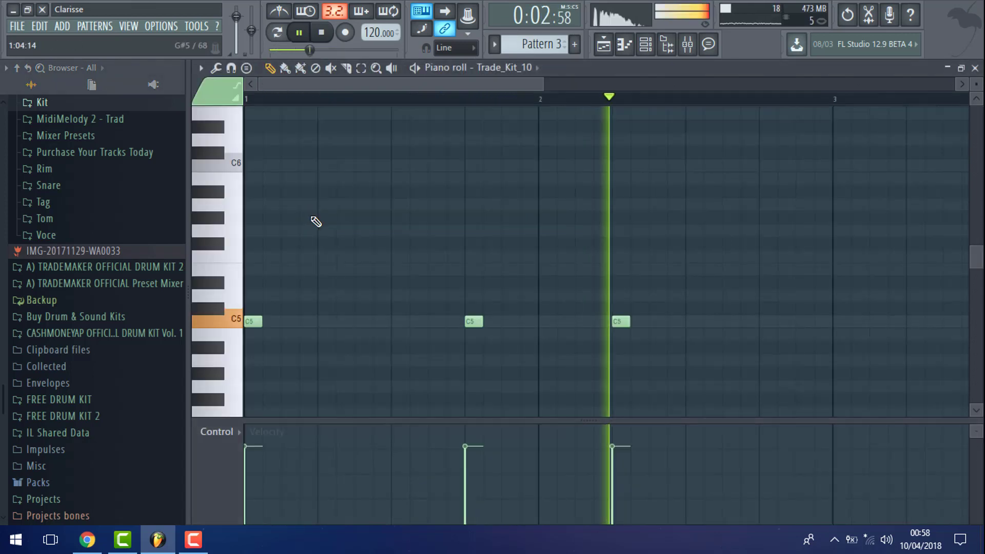
right_click(472, 322)
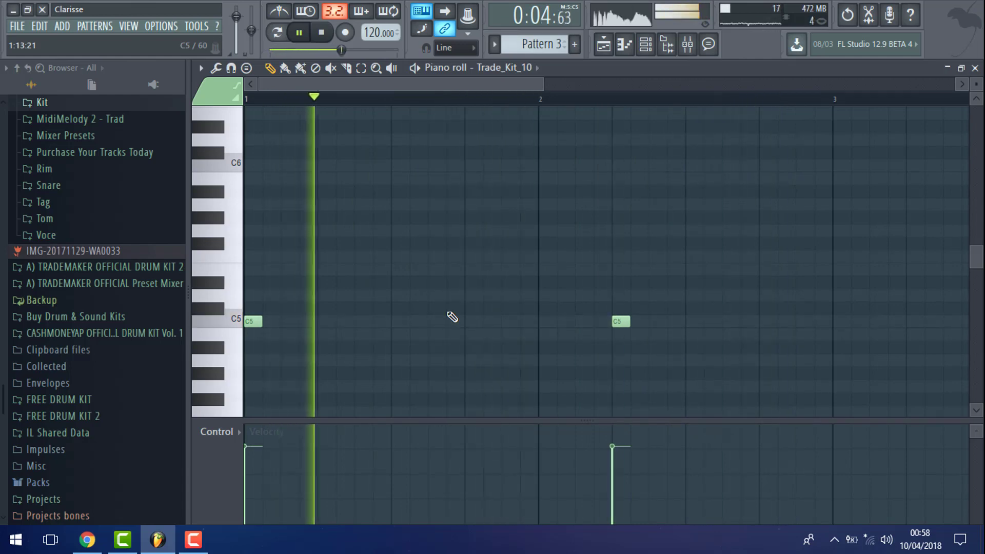
click(604, 46)
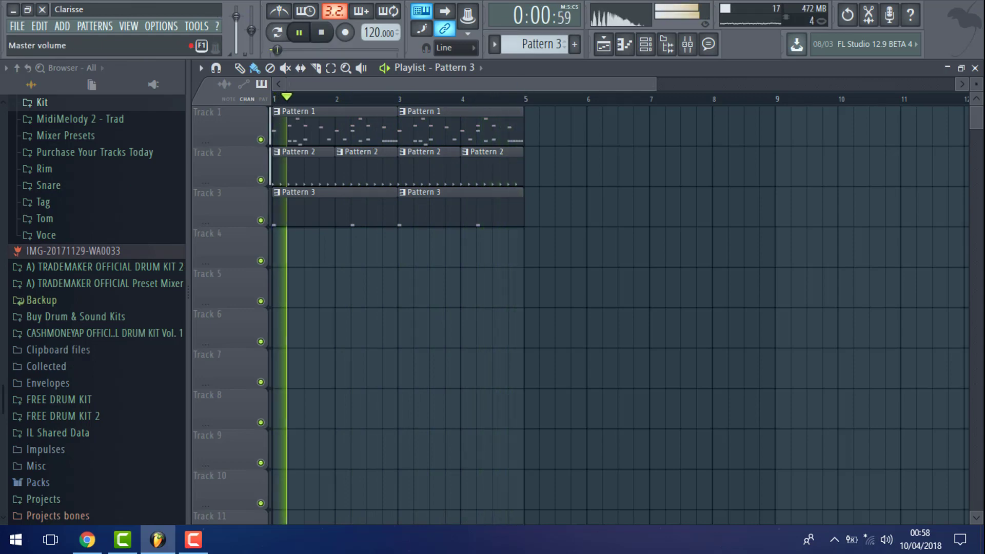
Load Fruity Reeverb 2 in slot 1 of the Trad_Snare _41 mixer track, adjusting its wet level and setting the slot mix to about 41%
click(688, 45)
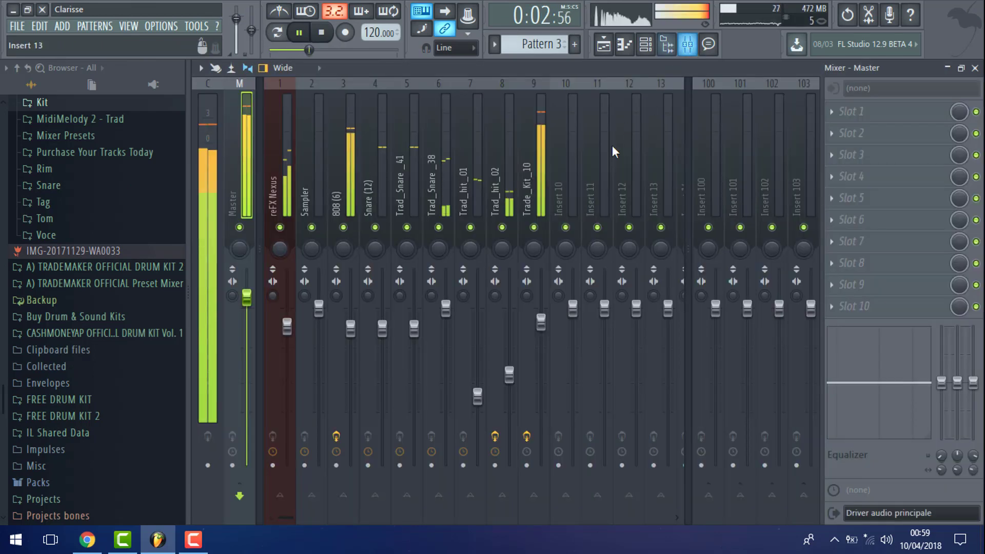
click(420, 192)
click(859, 122)
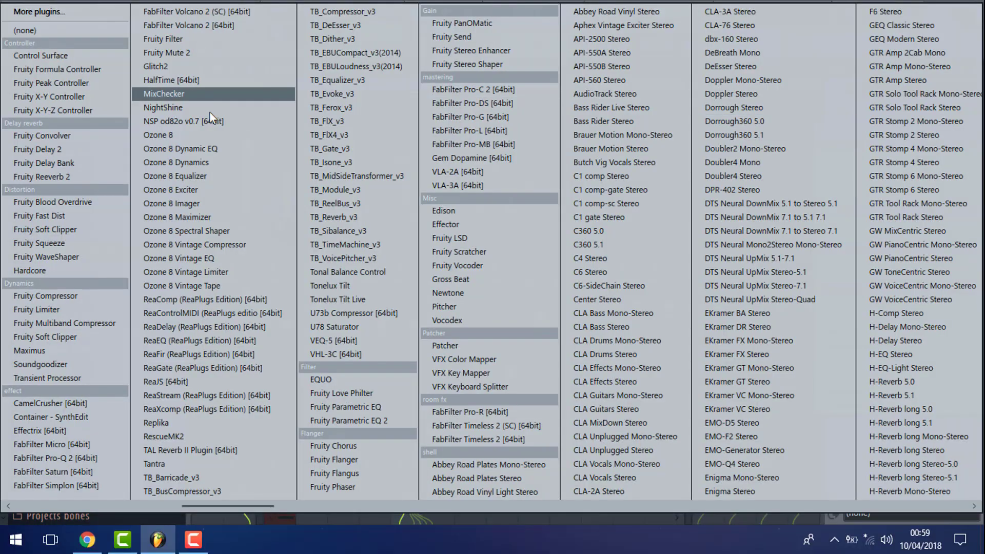
click(75, 177)
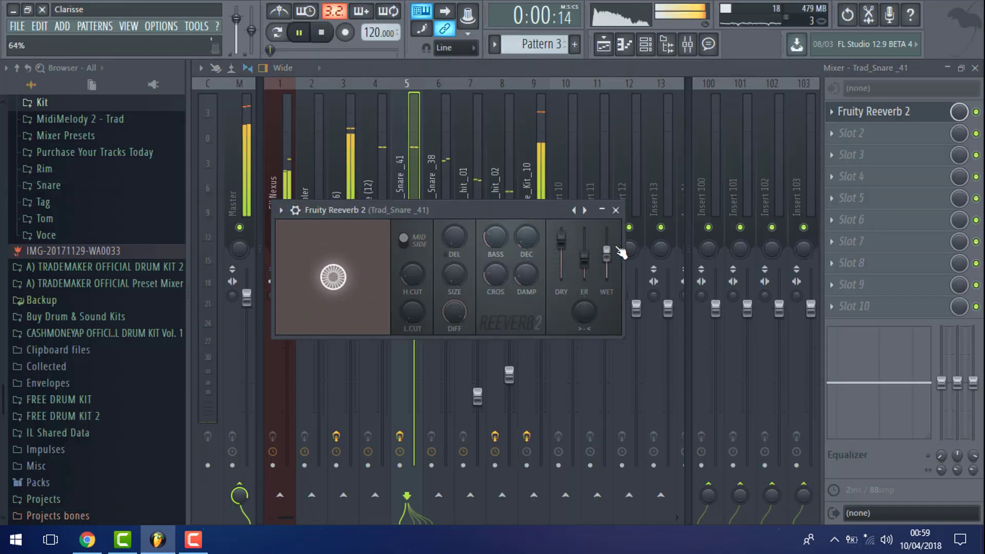
click(616, 210)
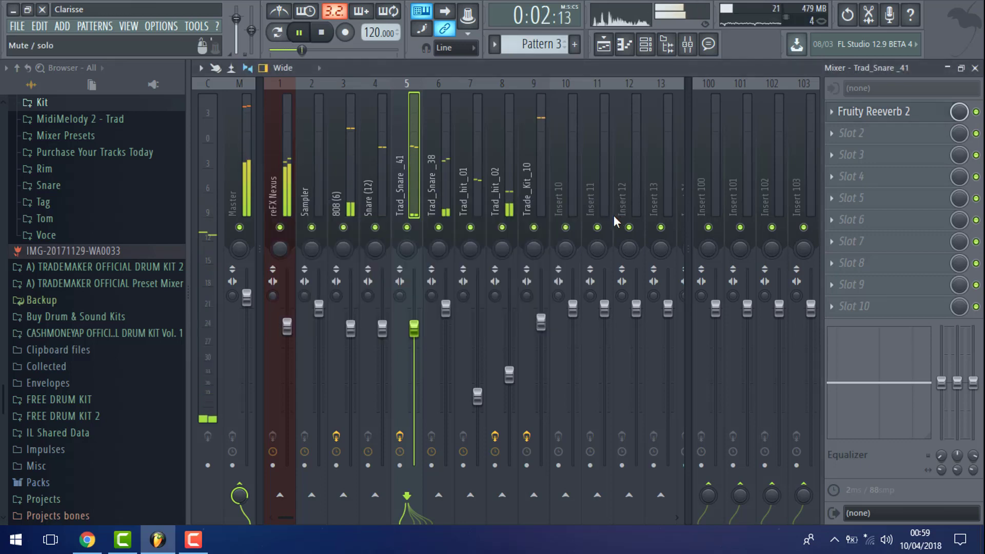
click(902, 117)
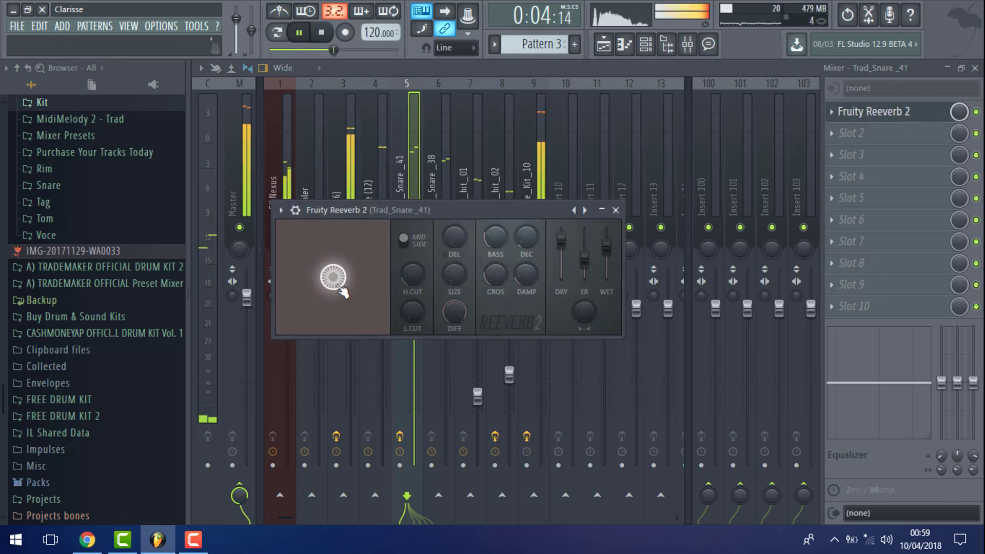
click(615, 211)
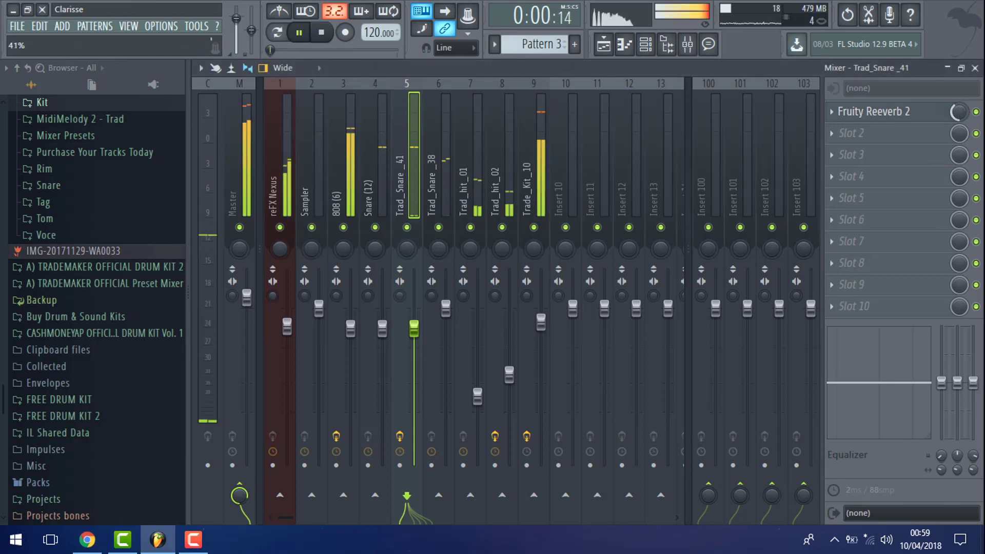
Duplicate the whole four-bar arrangement of Patterns 1, 2 and 3 onto bars 5 to 8 of the playlist
click(597, 50)
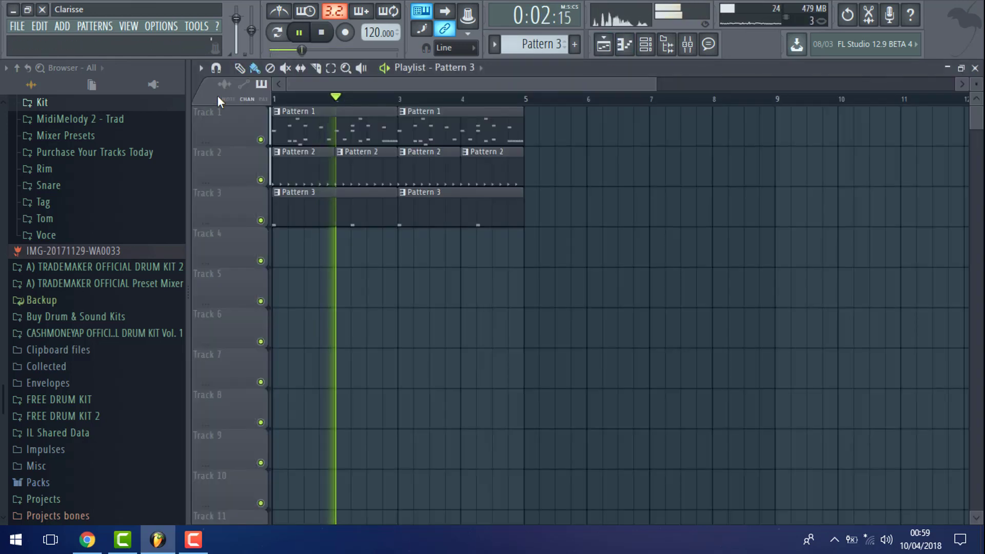
click(17, 26)
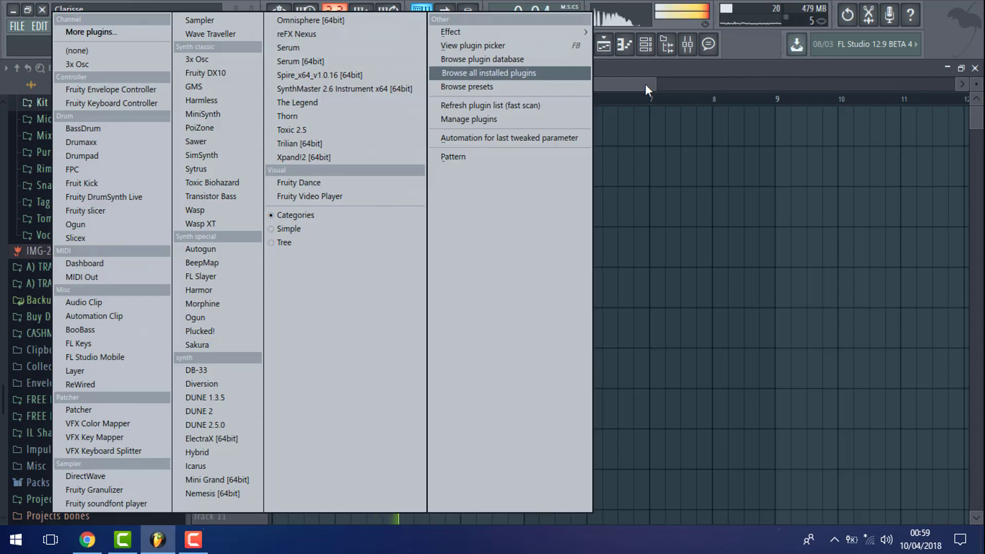
click(645, 84)
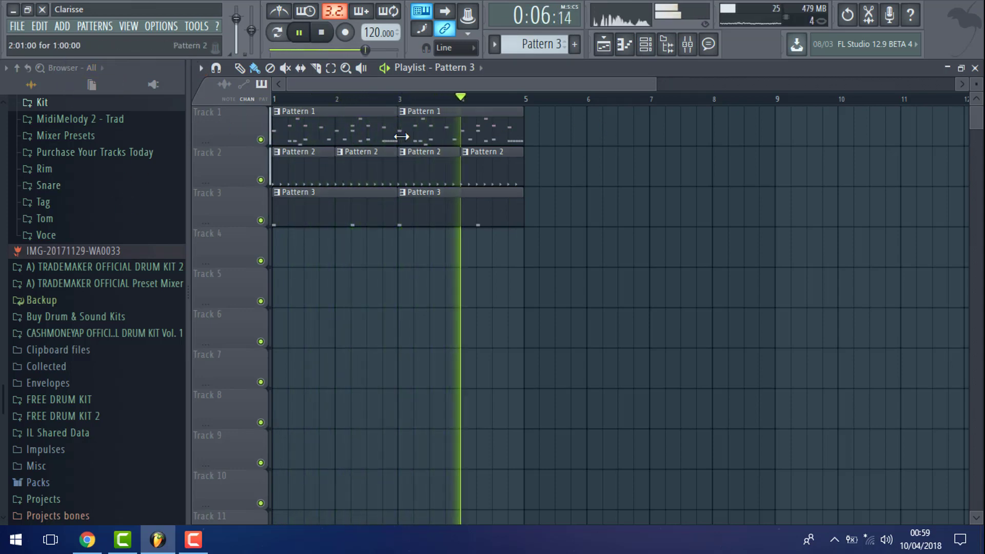
key(ctrl+a)
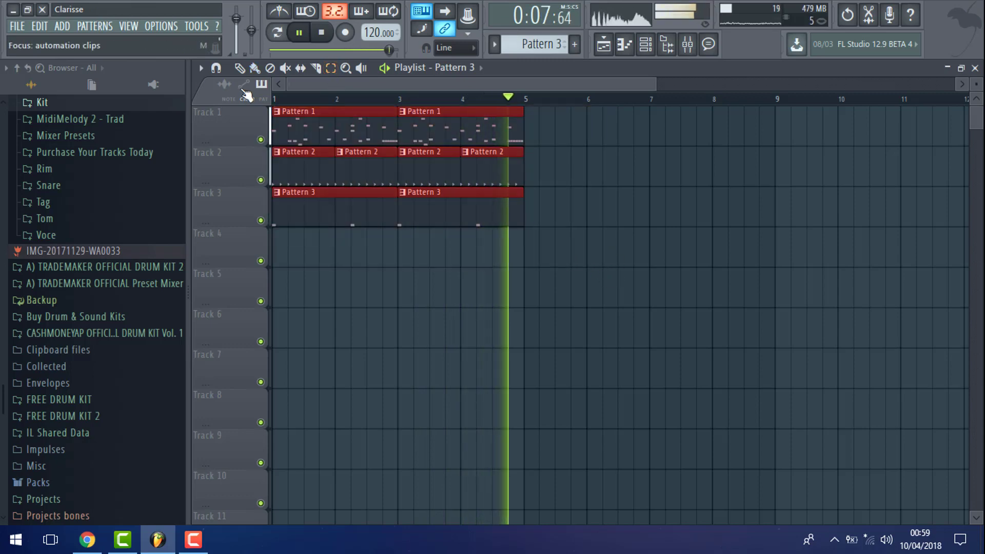
click(201, 68)
mouse_move(270, 84)
click(407, 126)
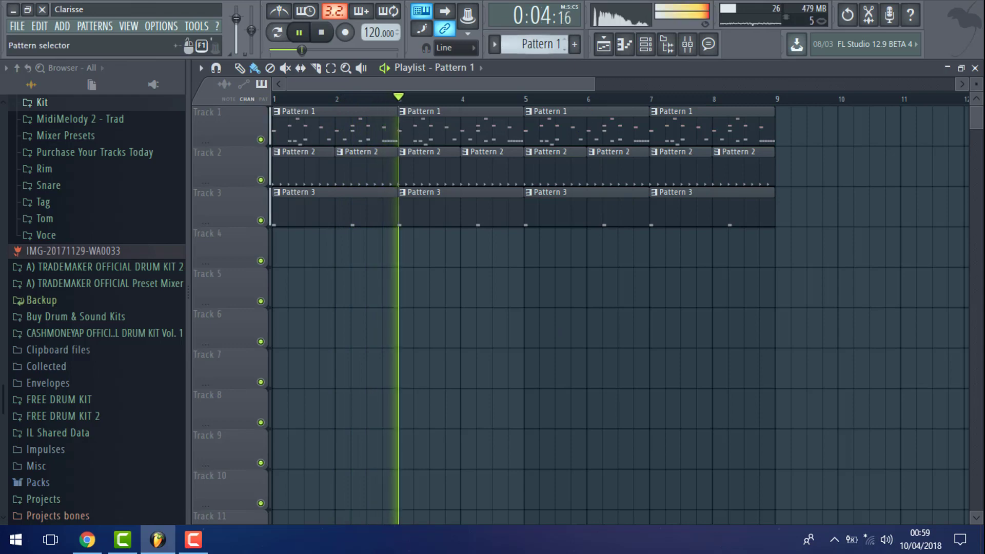
Clone Pattern 1 as Pattern 2 and replace the Pattern 1 clips at bars 5 and 7 on Track 1 with it
click(551, 45)
click(633, 146)
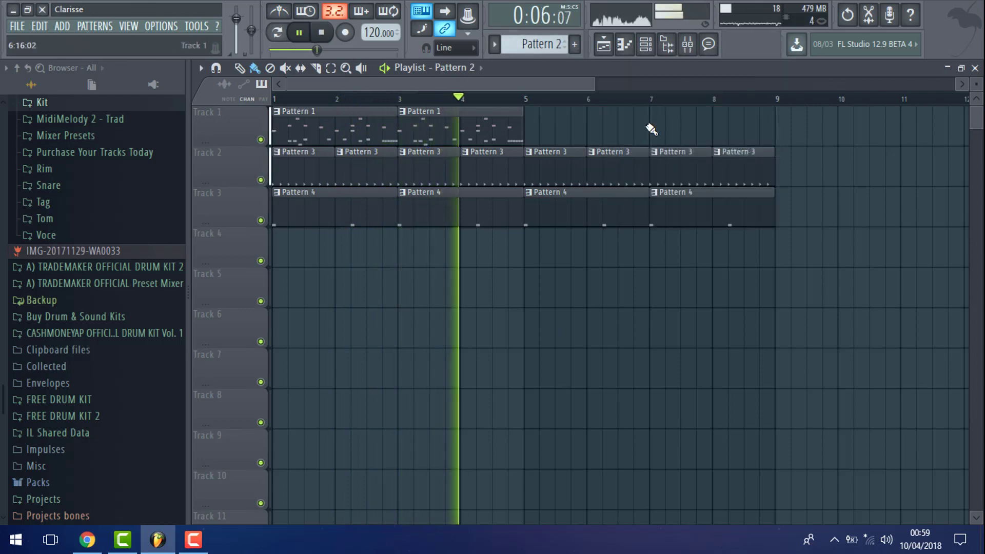
click(652, 127)
click(528, 128)
Try transposing both 808 (6) notes of Pattern 2 away from F5 in the piano roll
double_click(575, 138)
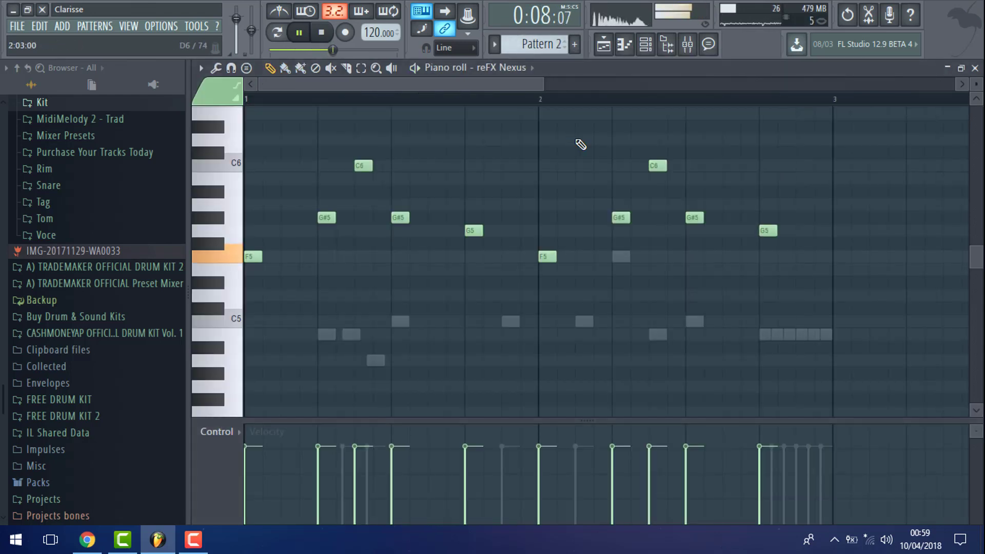
click(646, 47)
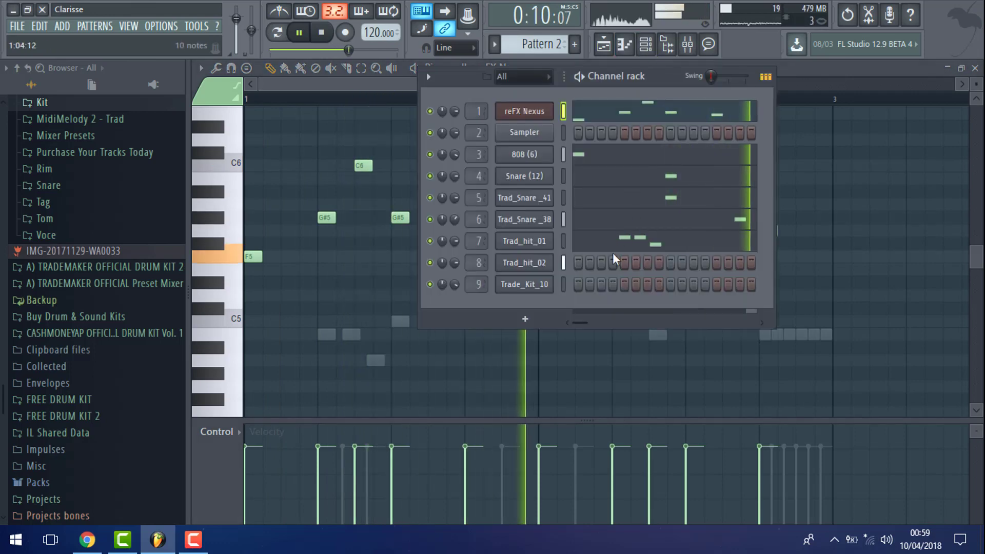
click(636, 156)
click(362, 70)
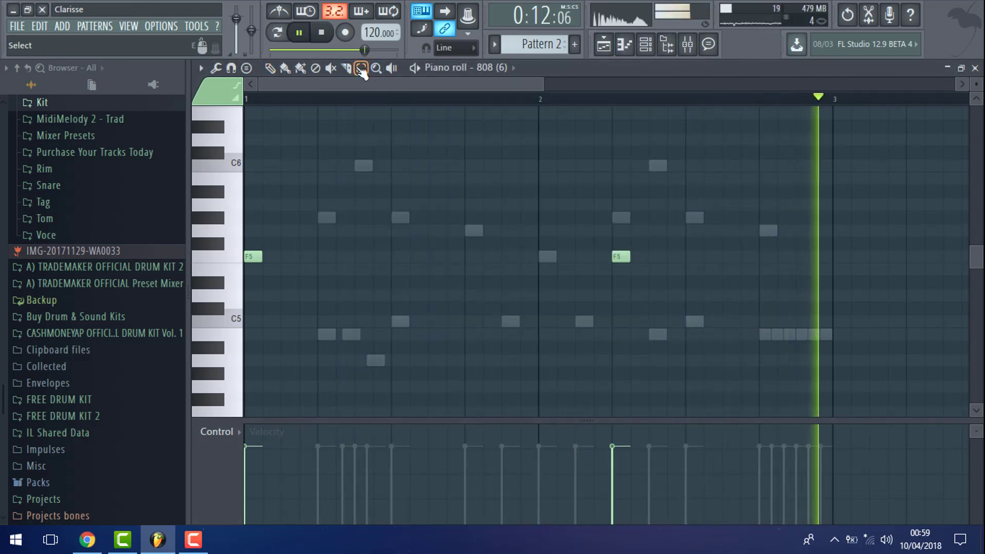
mouse_move(810, 212)
mouse_down()
mouse_move(742, 243)
mouse_move(246, 276)
mouse_up()
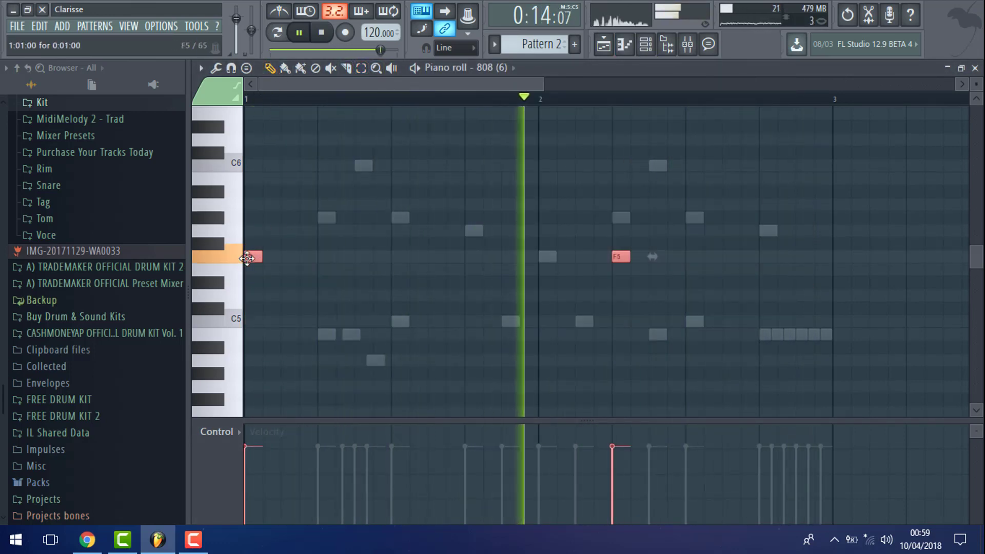
scroll(249, 259, up, 3)
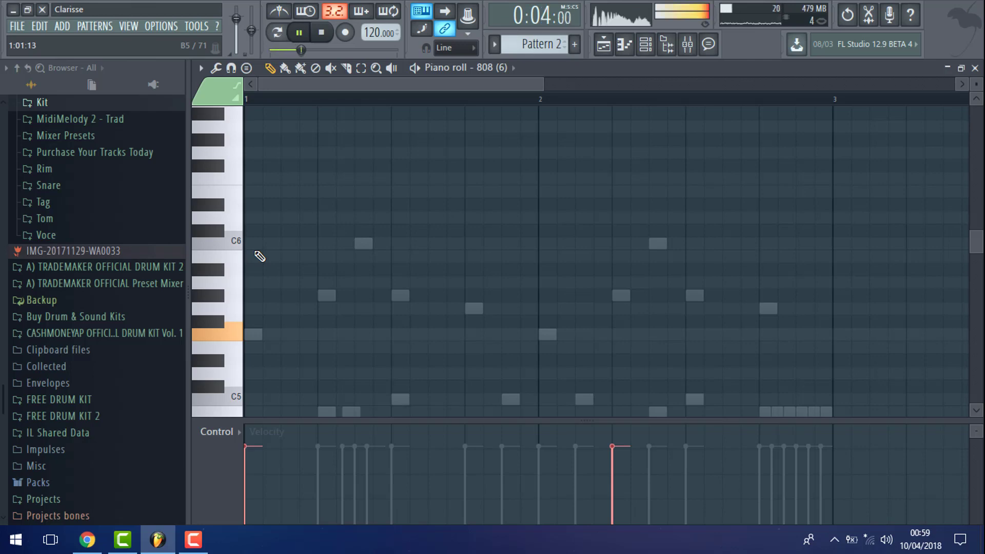
Transpose both 808 (6) notes of Pattern 2 to C5, playing the song to check the sound
click(604, 45)
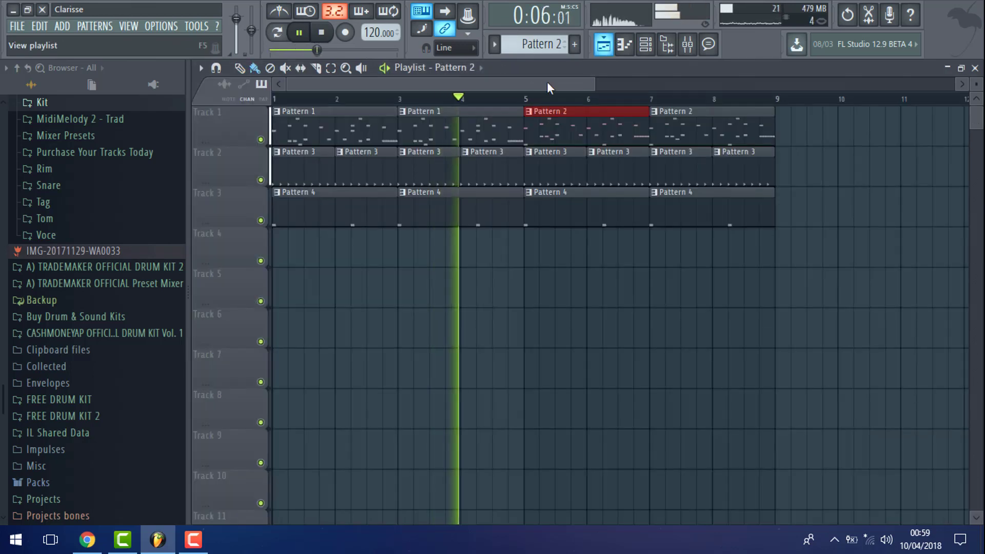
double_click(567, 126)
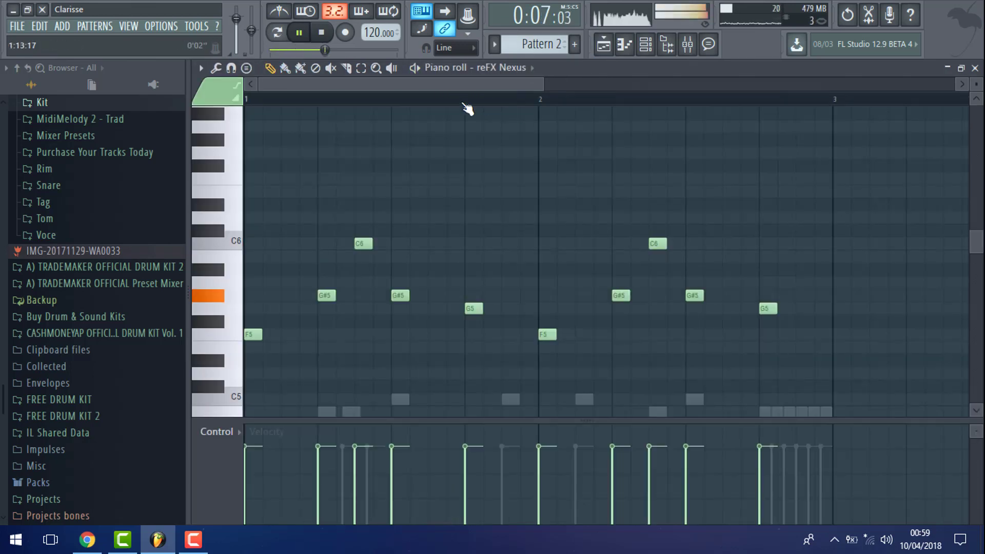
click(646, 48)
key(space)
click(598, 159)
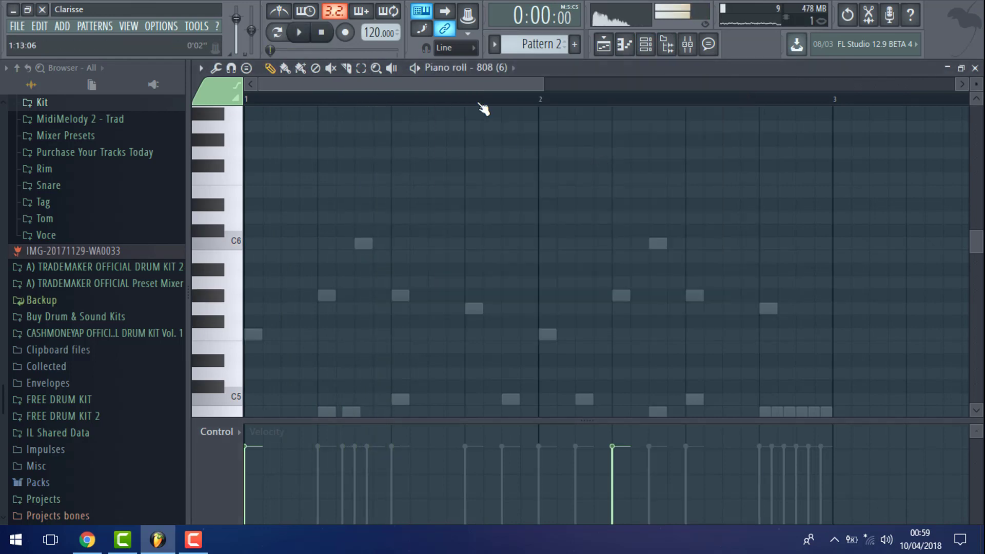
drag(546, 84, 628, 85)
scroll(560, 176, down, 3)
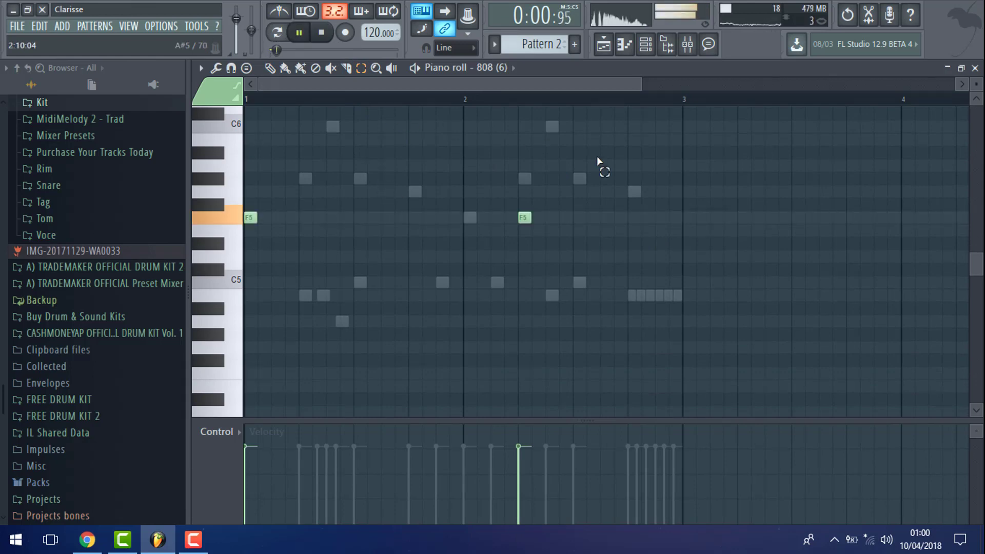
key(space)
key(ctrl+a)
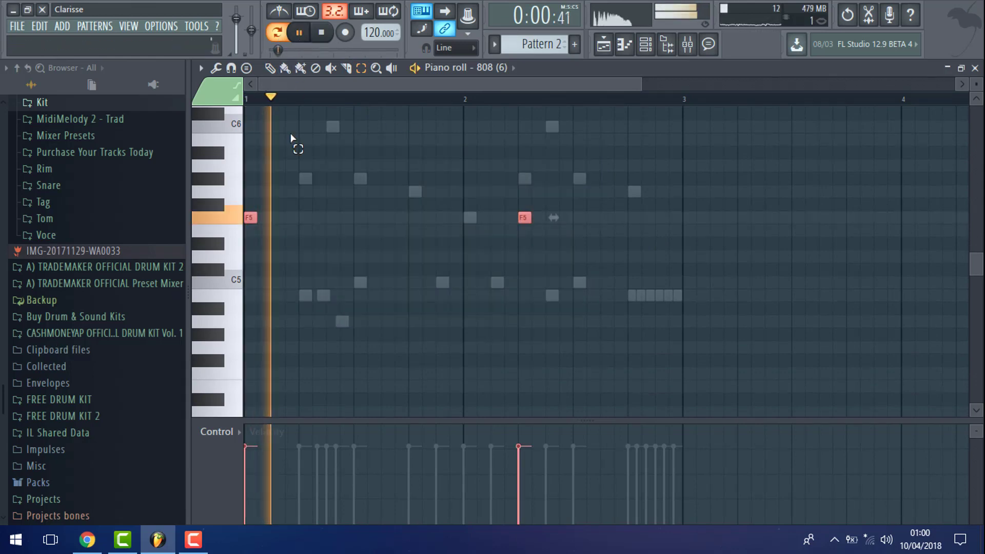
key(space)
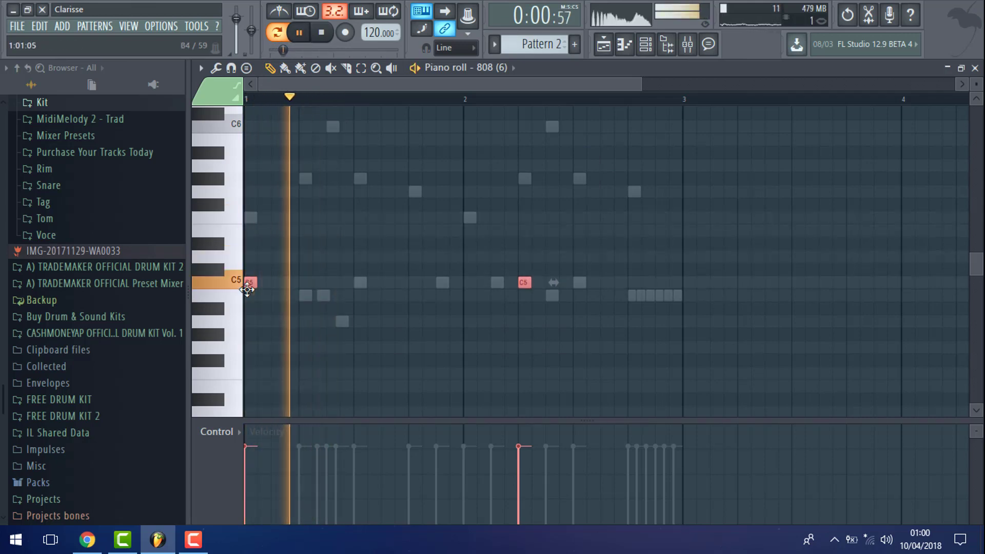
Play the arrangement and inspect the effects chain of the Trade_Kit_10 mixer track
click(603, 51)
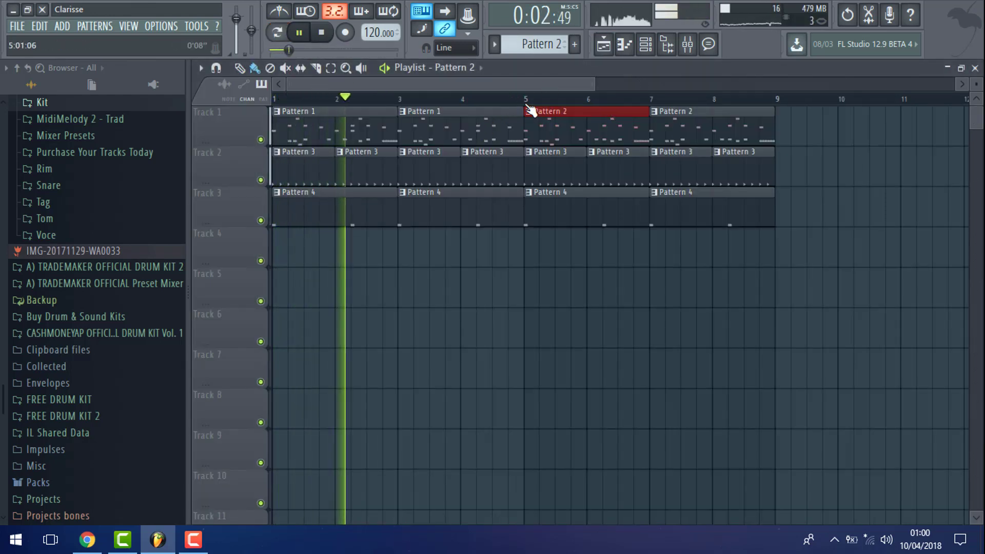
click(687, 48)
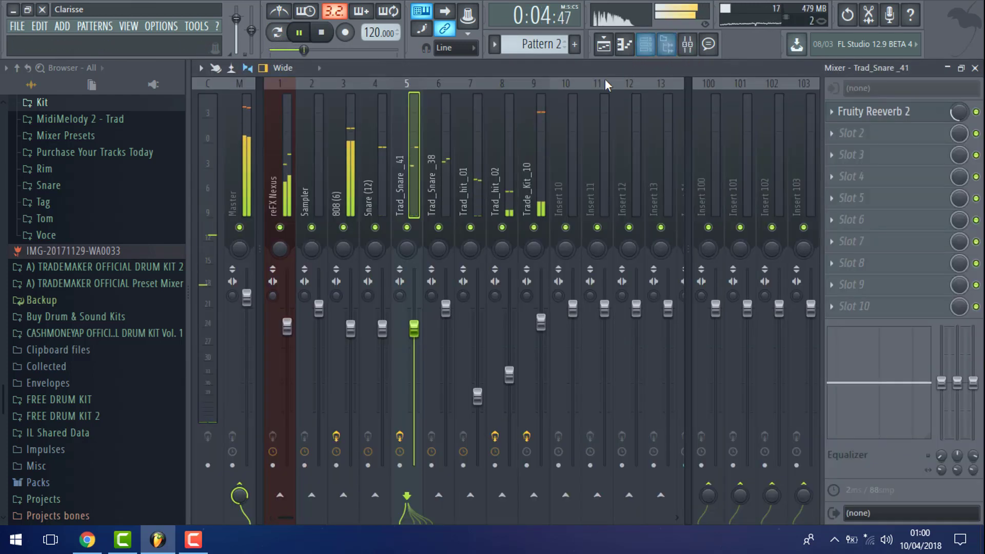
click(541, 160)
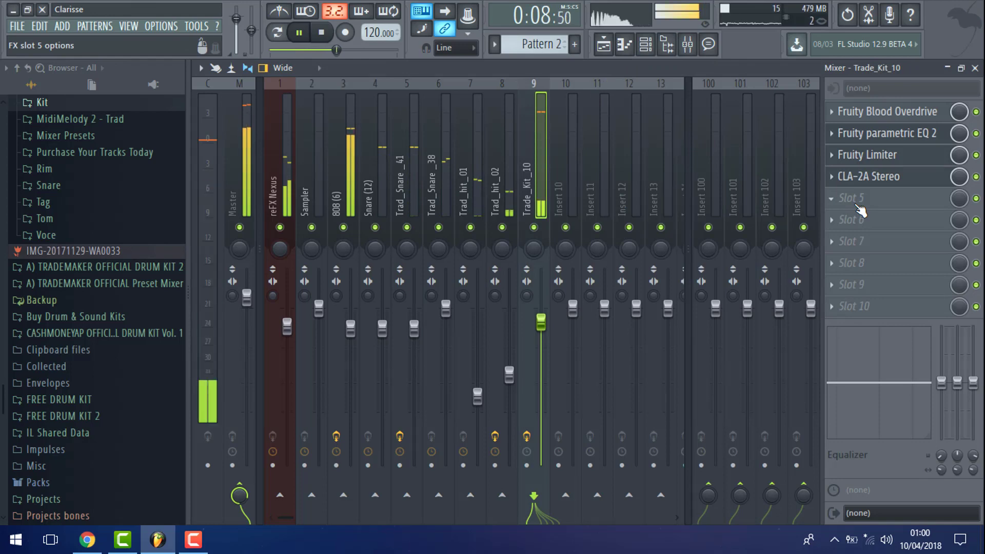
click(601, 46)
key(space)
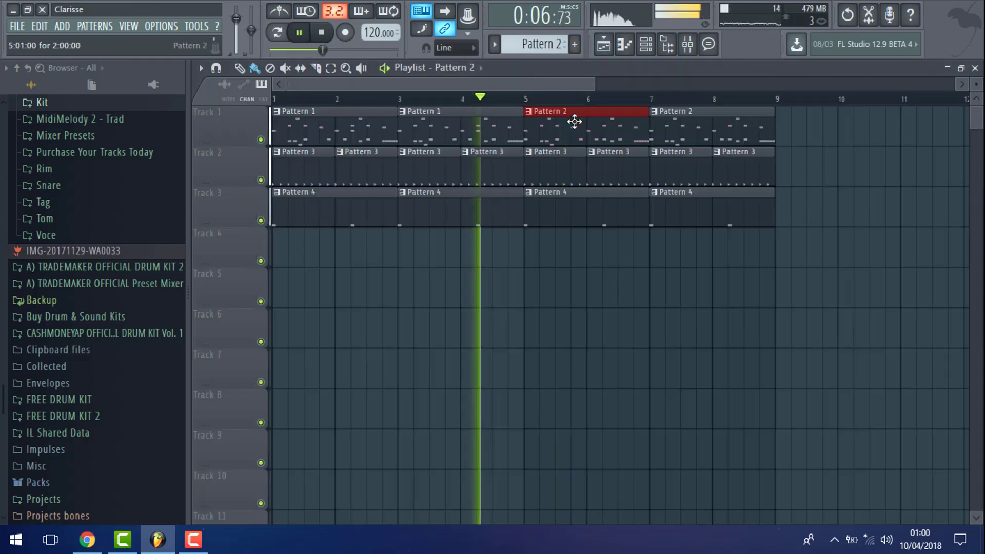
Raise the first 808 (6) note of Pattern 2, at the start of bar 1, to F5
double_click(575, 121)
click(645, 45)
key(space)
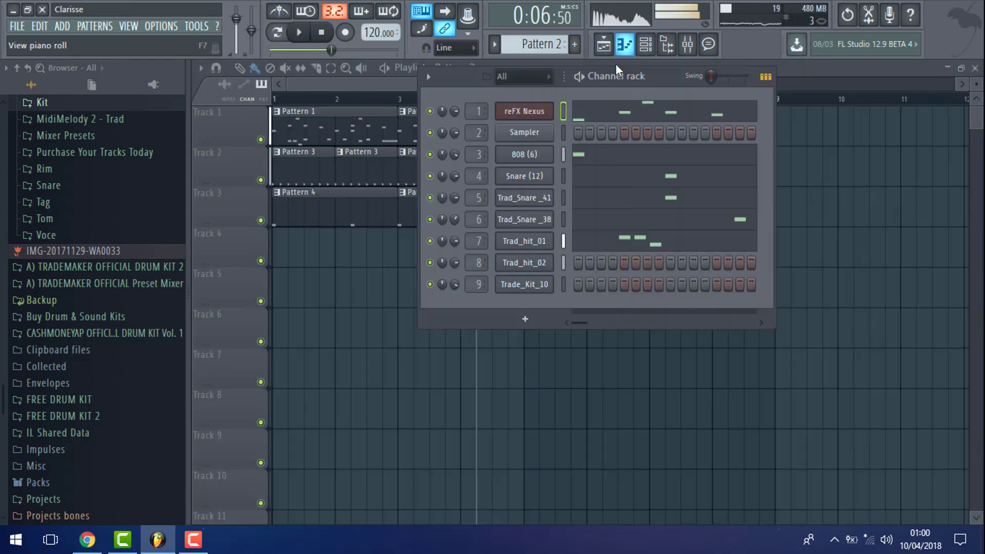
click(597, 161)
key(space)
drag(256, 264, 250, 257)
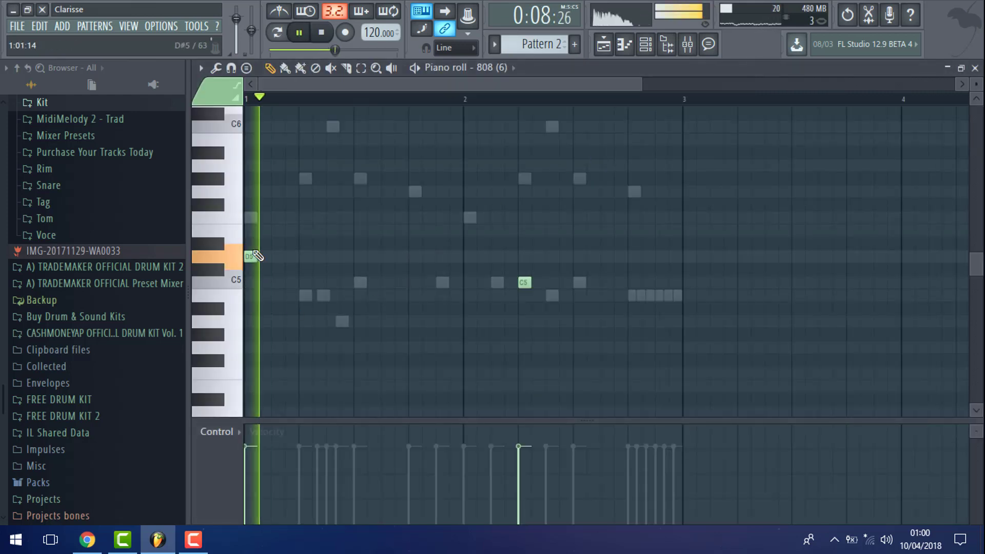
key(space)
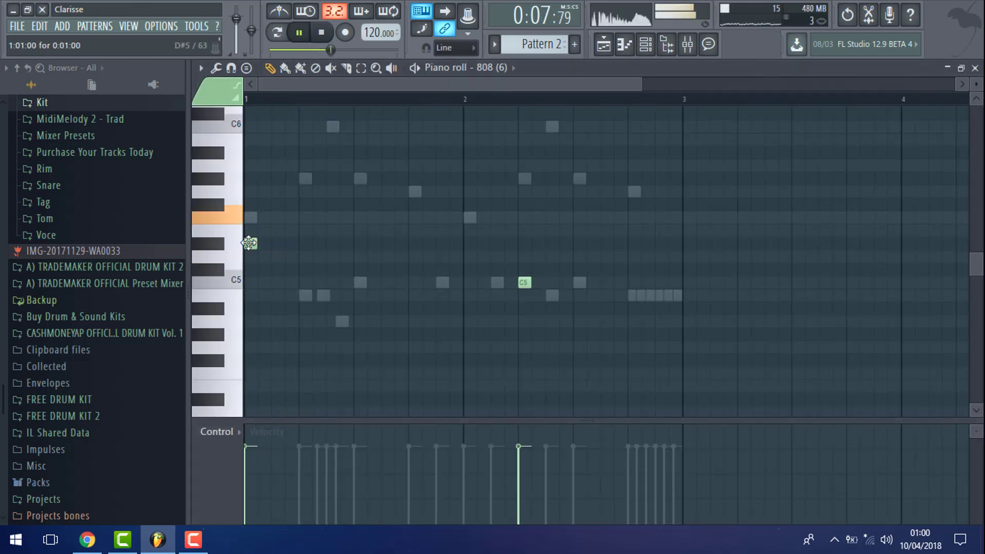
key(space)
Add a C5 note at the start of bar 1 for the 808 (6) and turn it into a slide note
click(520, 283)
double_click(252, 282)
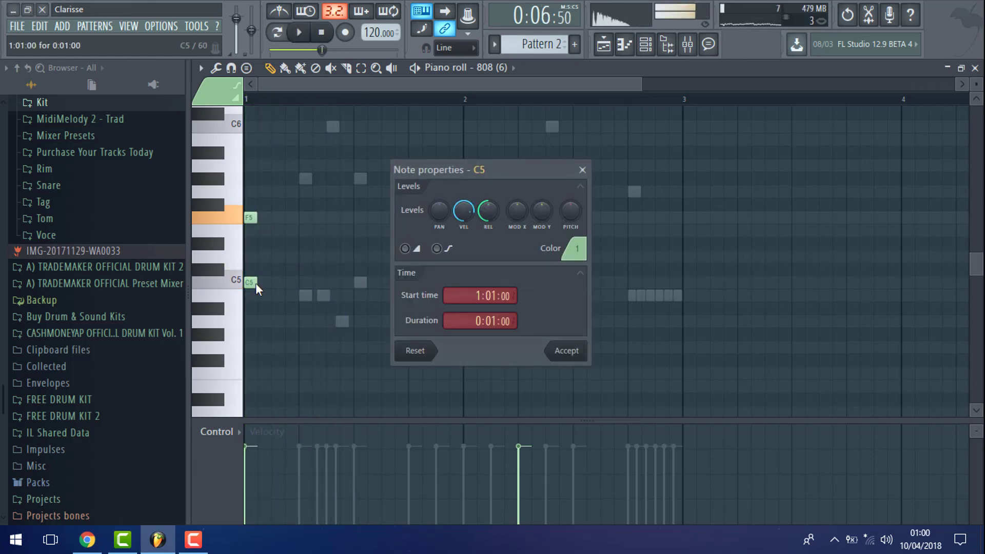
click(565, 351)
key(space)
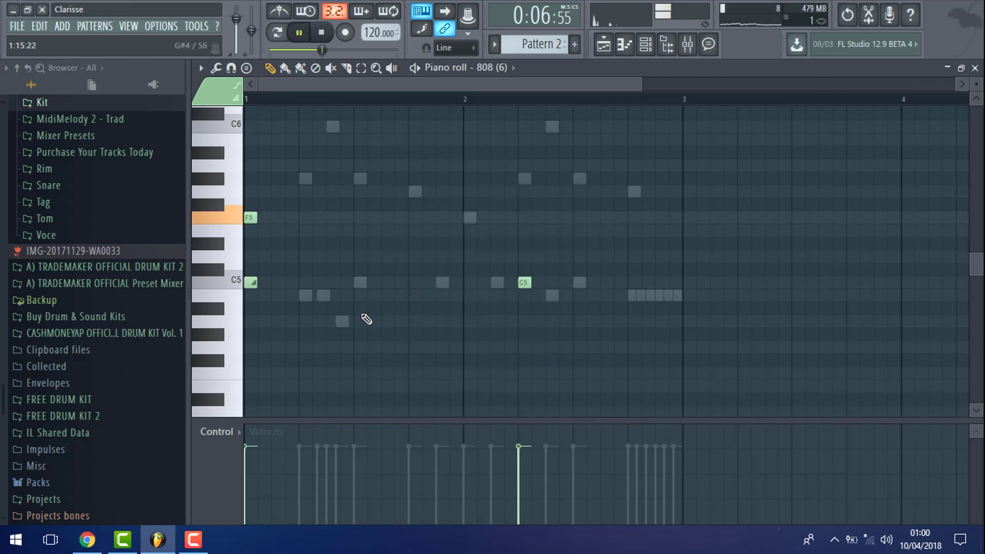
Extend the C5 slide note in bar 1 to two beats and add an equally long F5 slide note on beat 2 of bar 2
click(603, 45)
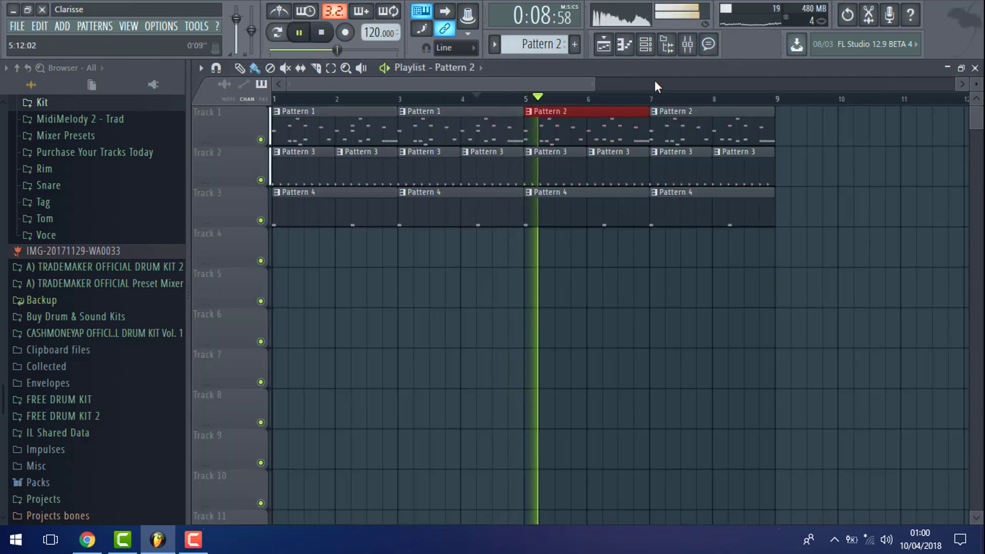
click(624, 44)
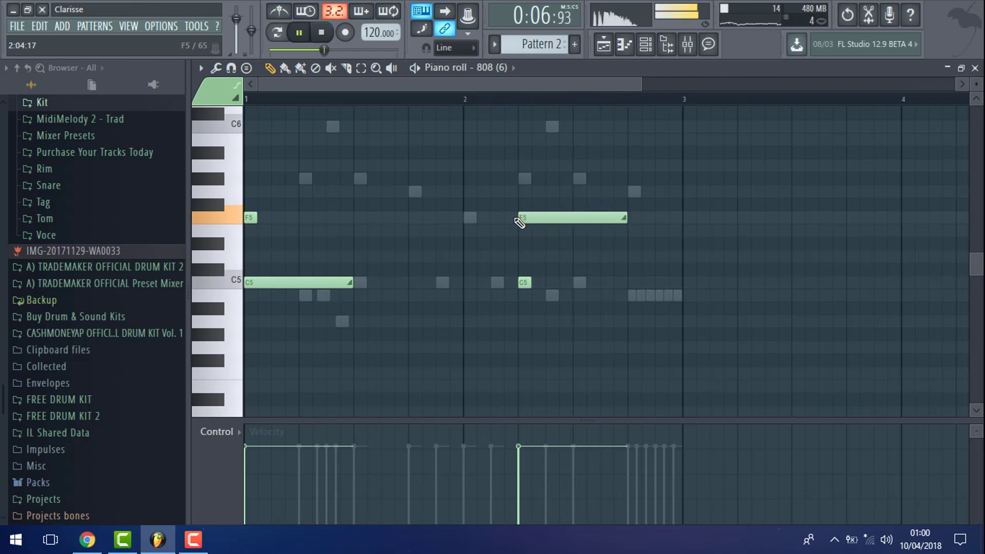
click(604, 45)
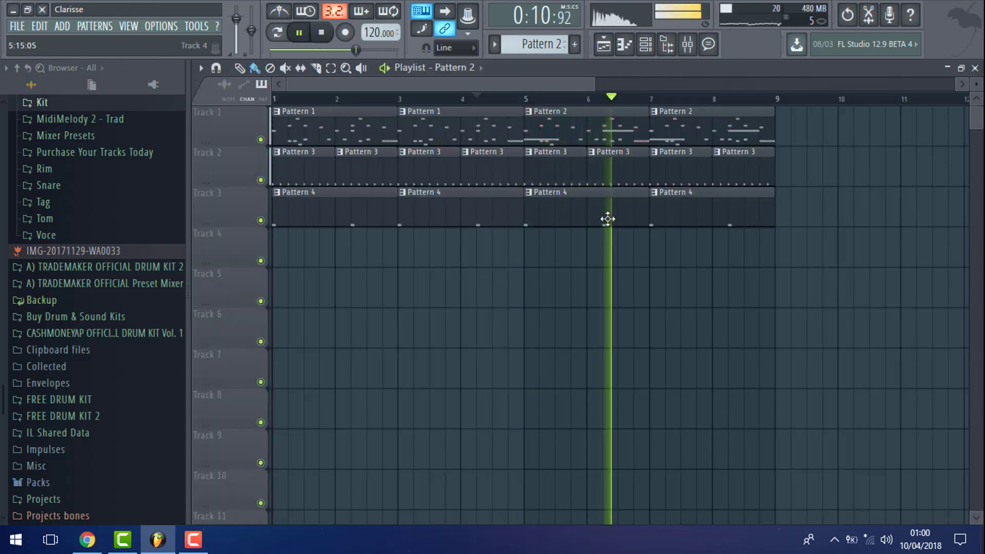
Shorten the bar 1 C5 slide note to two steps and replace the long F5 slide in bar 2 with a two-step one
click(624, 46)
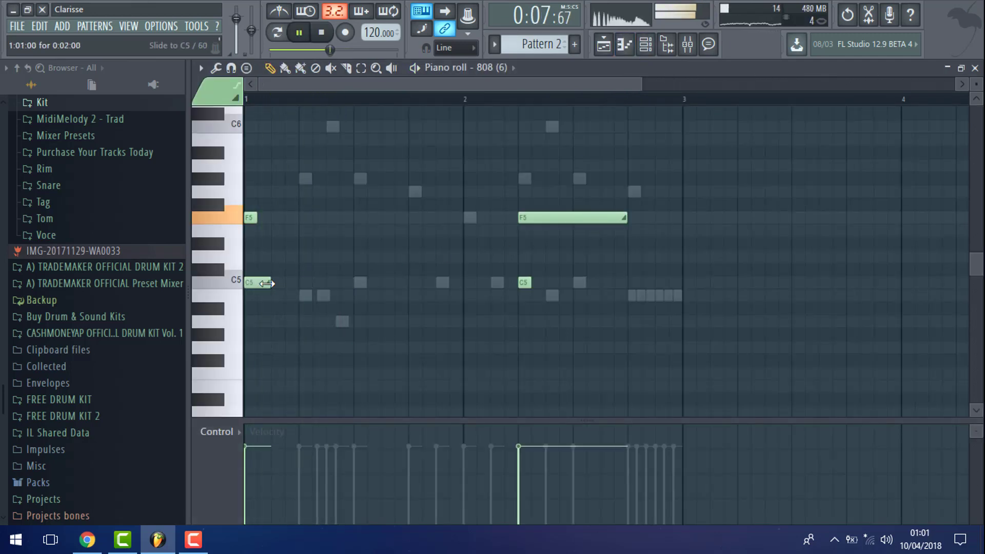
right_click(561, 221)
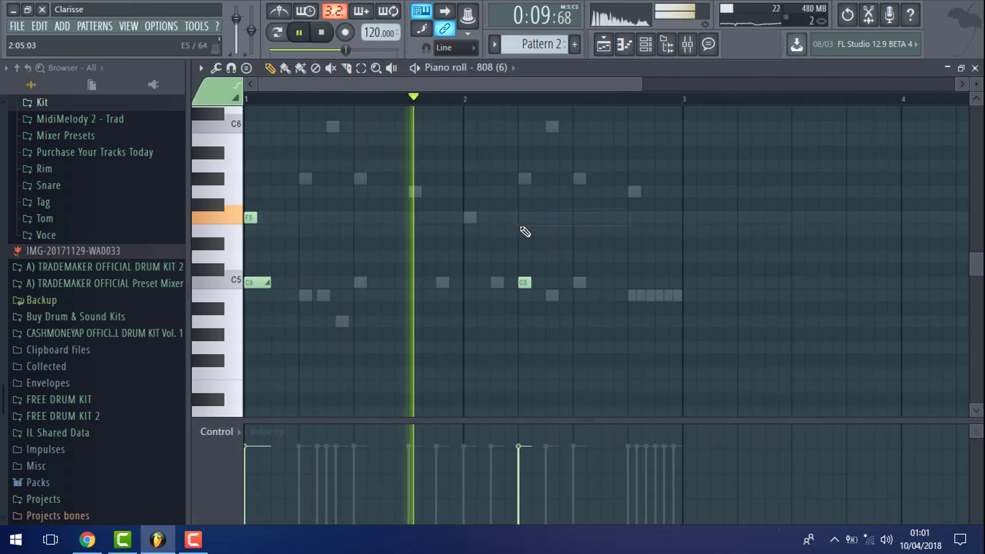
click(520, 221)
key(space)
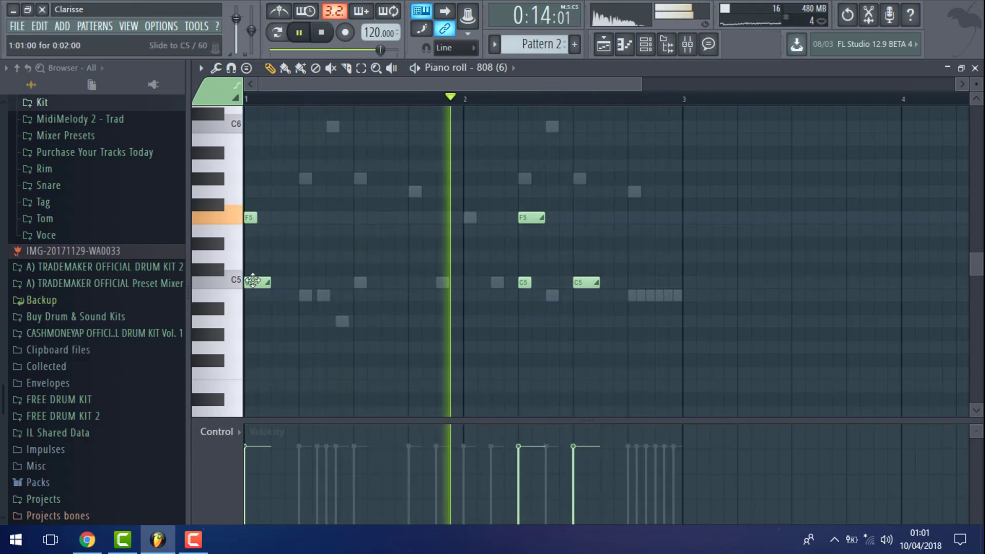
Delete the C5 slide notes in bars 1 and 2 of the 808 (6) part and play back the playlist
right_click(252, 281)
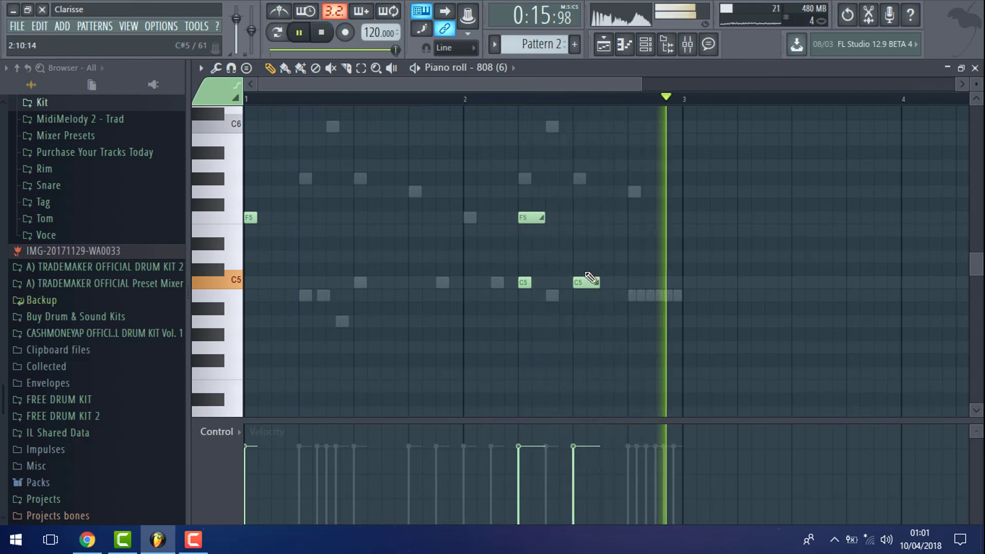
right_click(587, 279)
key(space)
click(485, 98)
key(space)
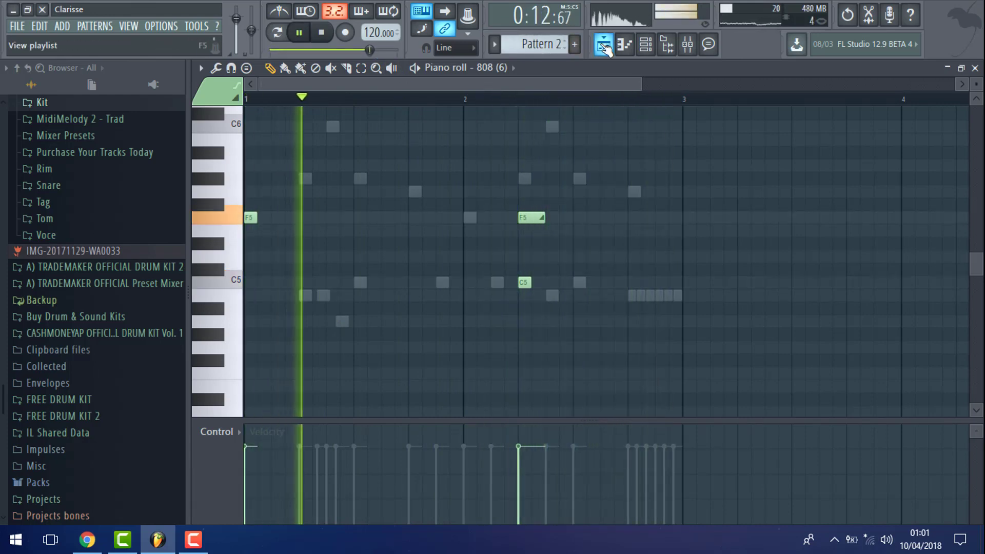
key(F5)
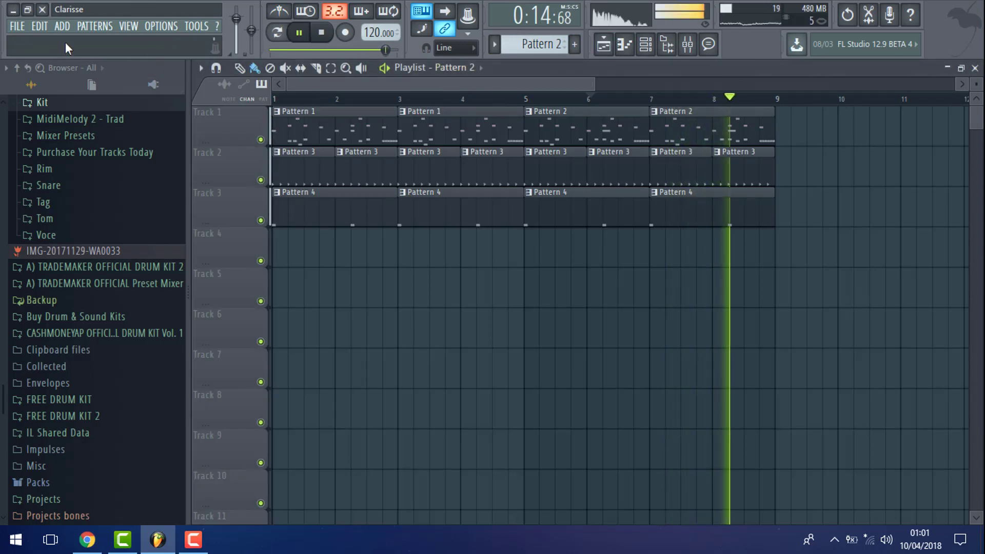